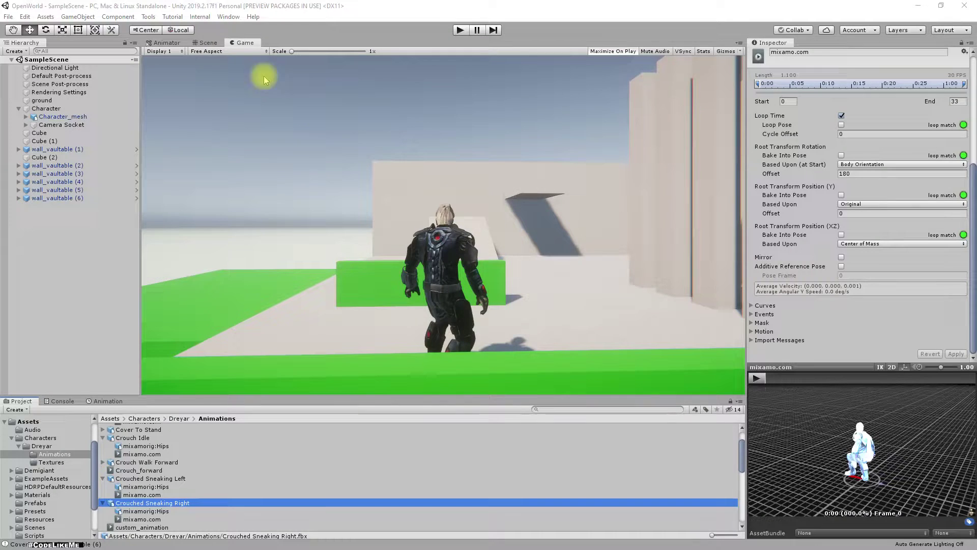
- Inspect the InCover state's Velocity blend tree in the Animator, then return to Base Layer
{"action": "left_click", "coordinate": [168, 42]}
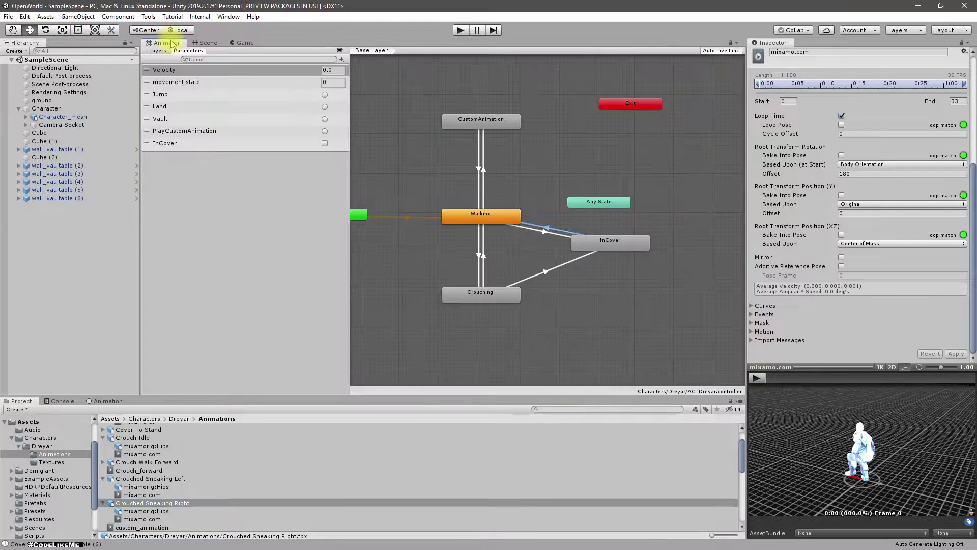
{"action": "left_click", "coordinate": [609, 246]}
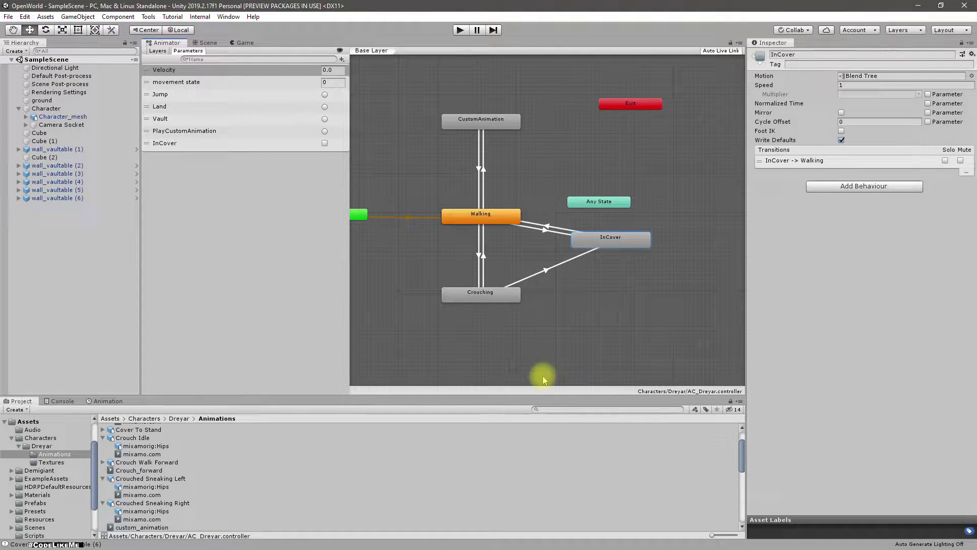
{"action": "double_click", "coordinate": [611, 240]}
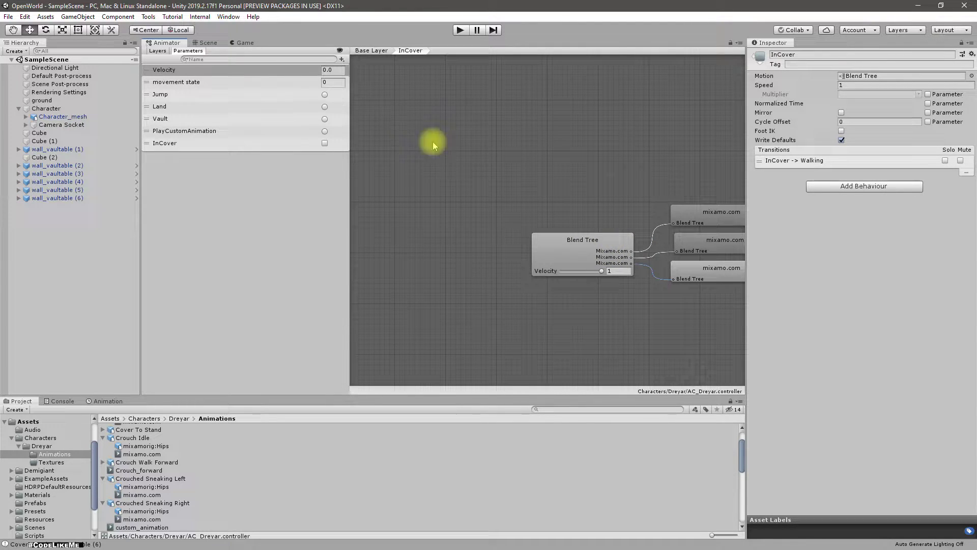
{"action": "left_click", "coordinate": [374, 51]}
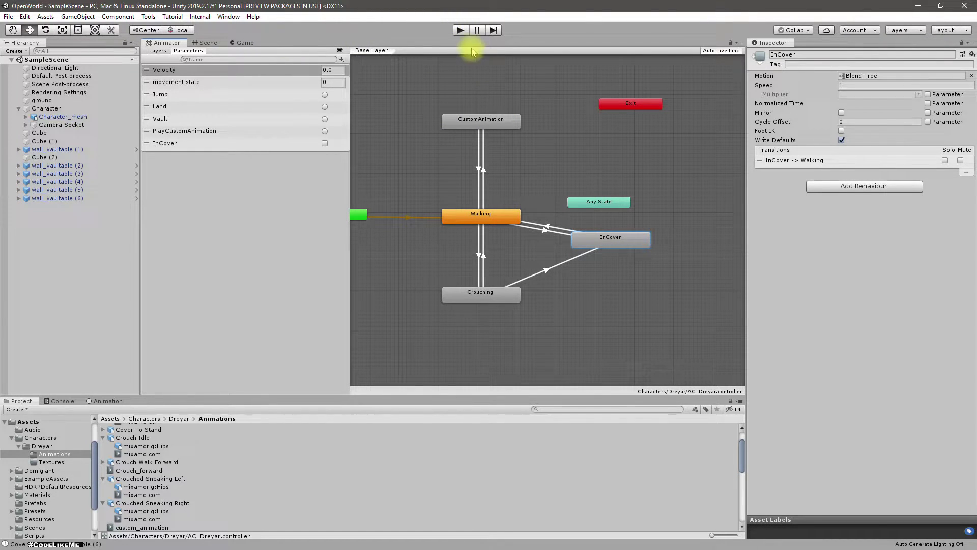
- Enter Play mode and walk the character forward to crouch in cover at the green wall
{"action": "left_click", "coordinate": [458, 30]}
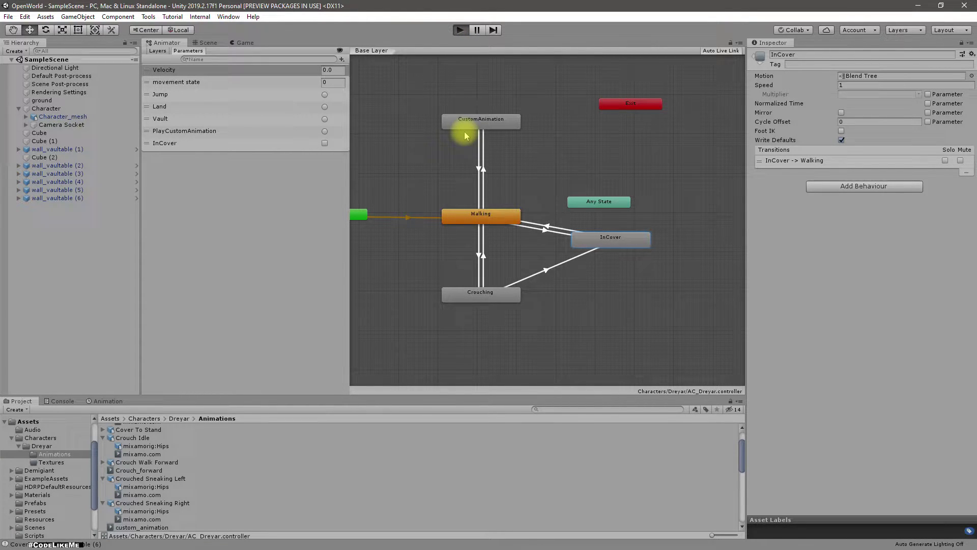
{"action": "key", "text": "w"}
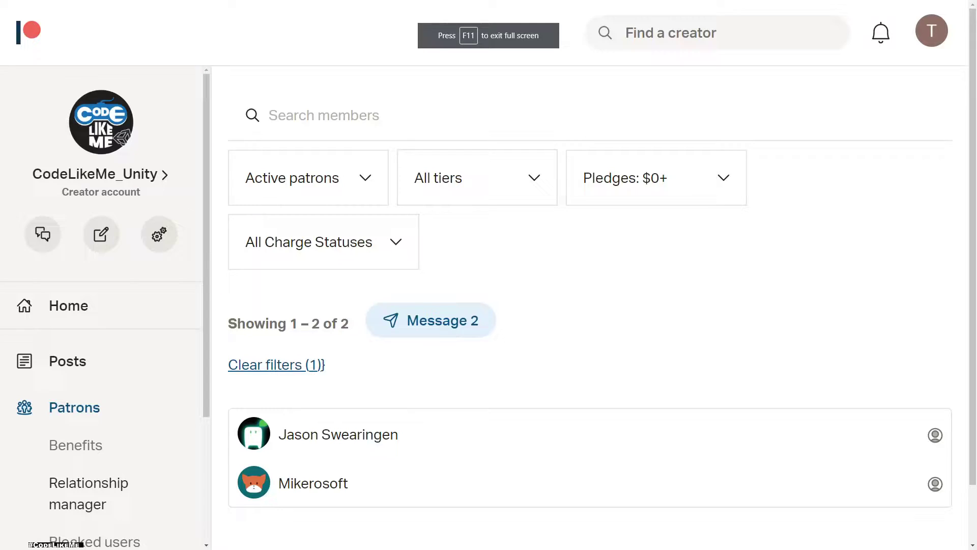
- Scroll down through the Patreon active patrons list
{"action": "scroll", "coordinate": [227, 305], "scroll_direction": "down", "scroll_amount": 2}
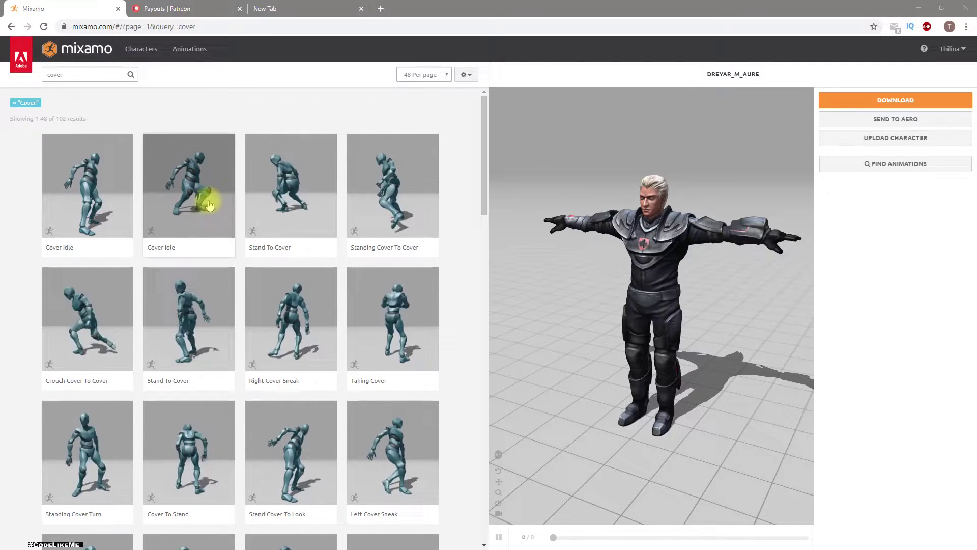
- Browse the 102 Mixamo 'cover' animation results, scrolling down and back up
{"action": "left_click", "coordinate": [103, 76]}
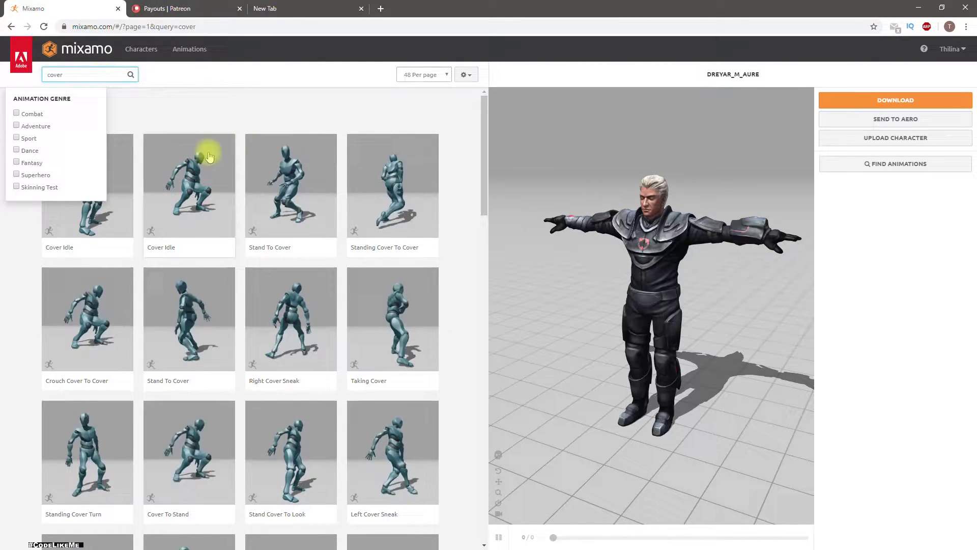
{"action": "left_click", "coordinate": [299, 83]}
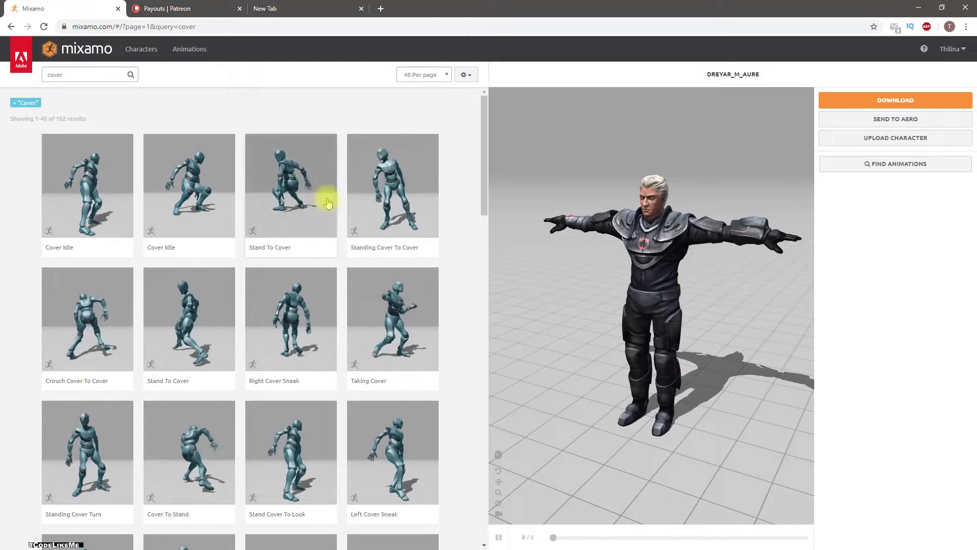
{"action": "scroll", "coordinate": [330, 217], "scroll_direction": "down", "scroll_amount": 5}
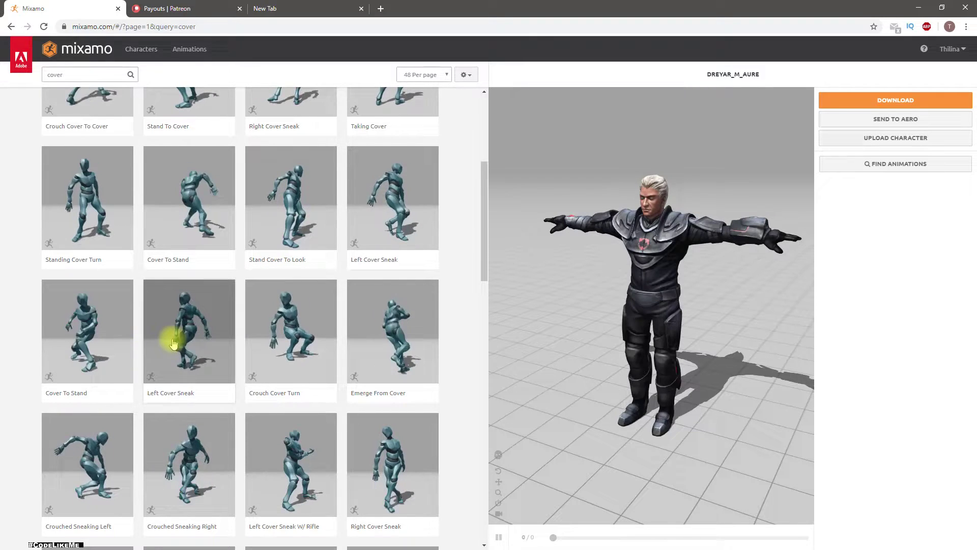
{"action": "scroll", "coordinate": [218, 317], "scroll_direction": "down", "scroll_amount": 2}
{"action": "scroll", "coordinate": [219, 320], "scroll_direction": "down", "scroll_amount": 3}
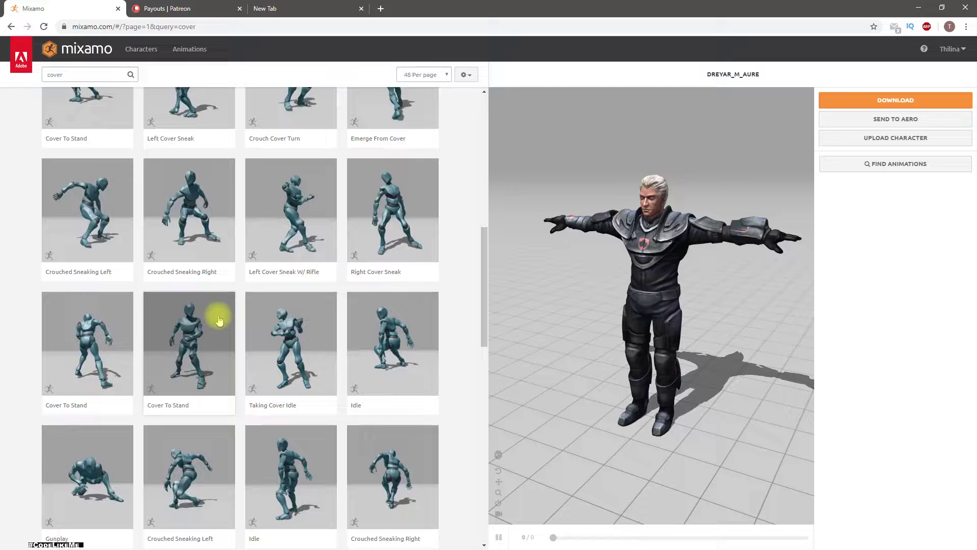
{"action": "scroll", "coordinate": [219, 320], "scroll_direction": "down", "scroll_amount": 5}
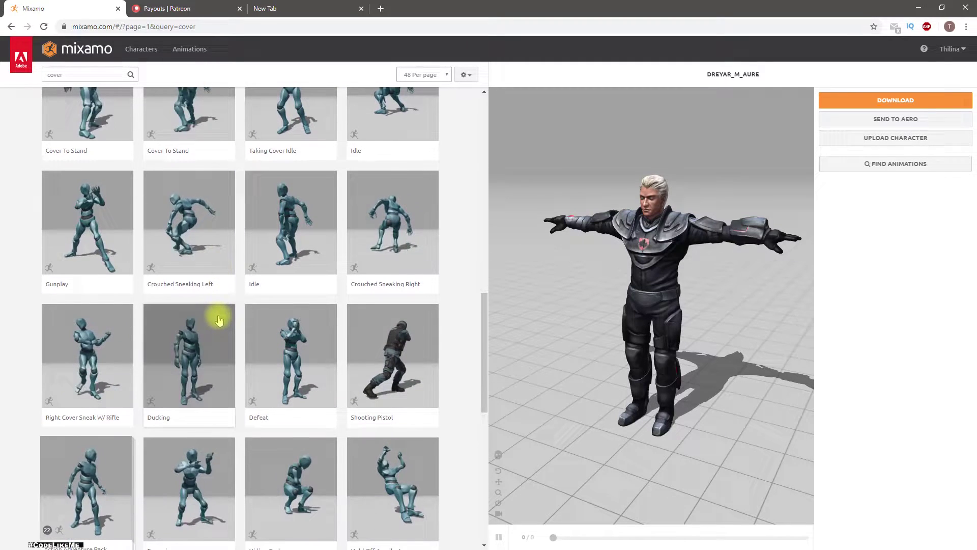
{"action": "scroll", "coordinate": [219, 318], "scroll_direction": "down", "scroll_amount": 3}
{"action": "scroll", "coordinate": [219, 320], "scroll_direction": "down", "scroll_amount": 7}
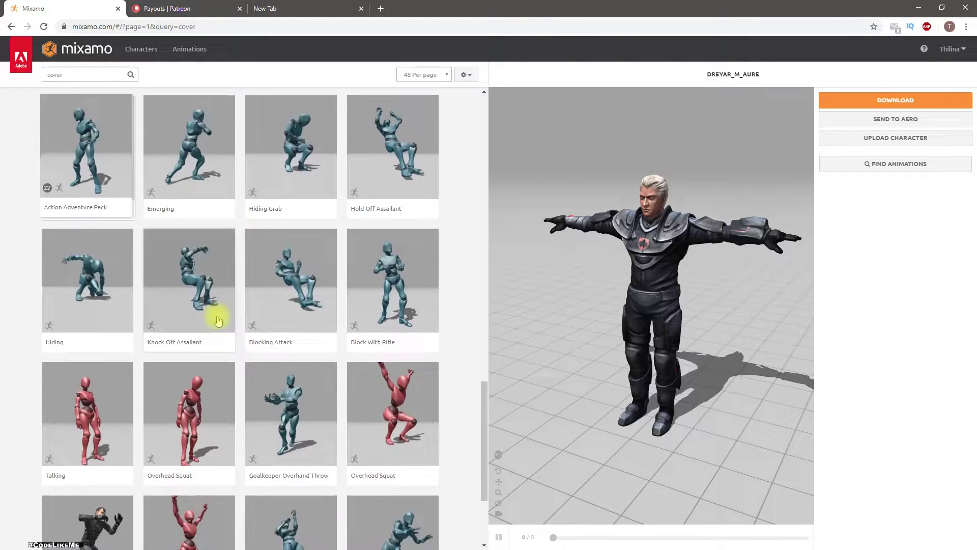
{"action": "scroll", "coordinate": [217, 320], "scroll_direction": "up", "scroll_amount": 6}
{"action": "scroll", "coordinate": [216, 319], "scroll_direction": "up", "scroll_amount": 6}
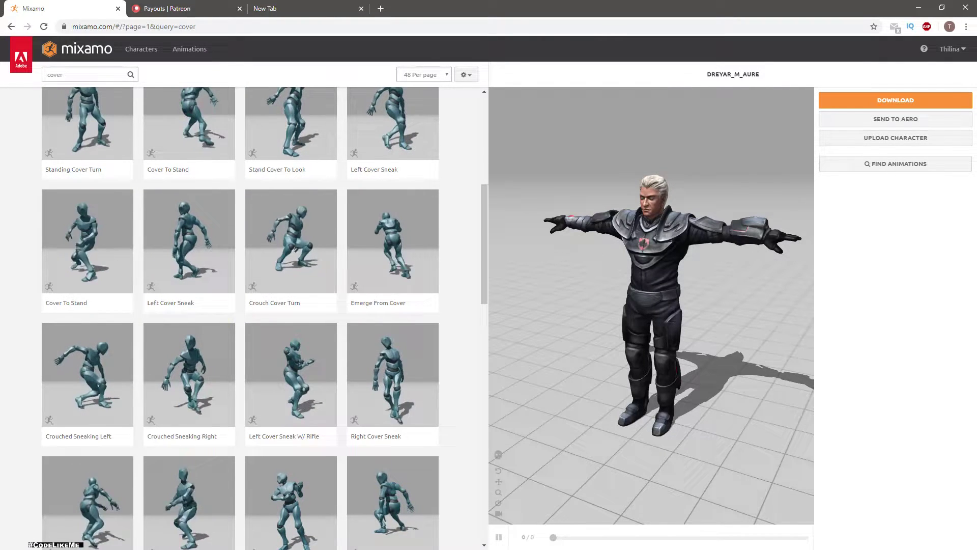
{"action": "scroll", "coordinate": [82, 158], "scroll_direction": "up", "scroll_amount": 7}
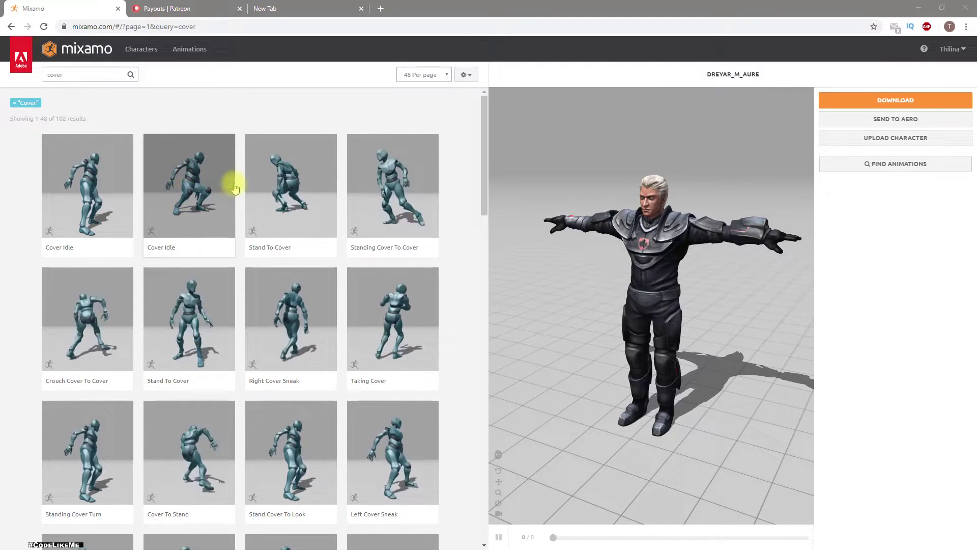
- Preview Stand To Cover and download it as an FBX without skin
{"action": "left_click", "coordinate": [288, 175]}
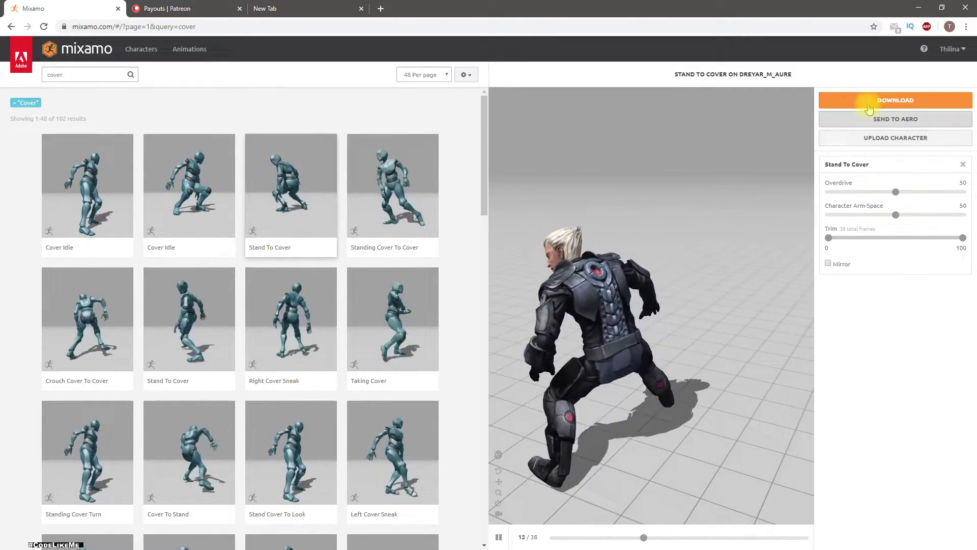
{"action": "left_click", "coordinate": [865, 101]}
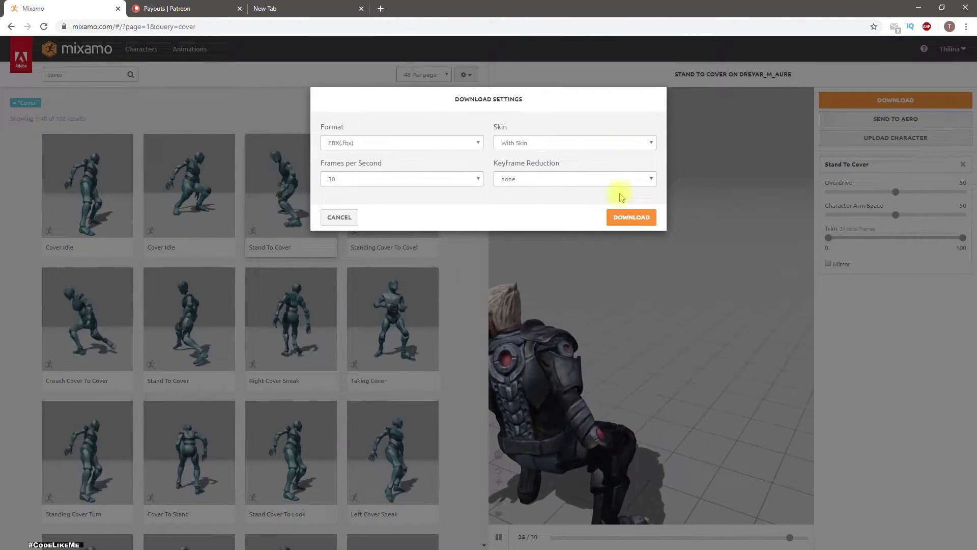
{"action": "left_click", "coordinate": [529, 142]}
{"action": "left_click", "coordinate": [524, 161]}
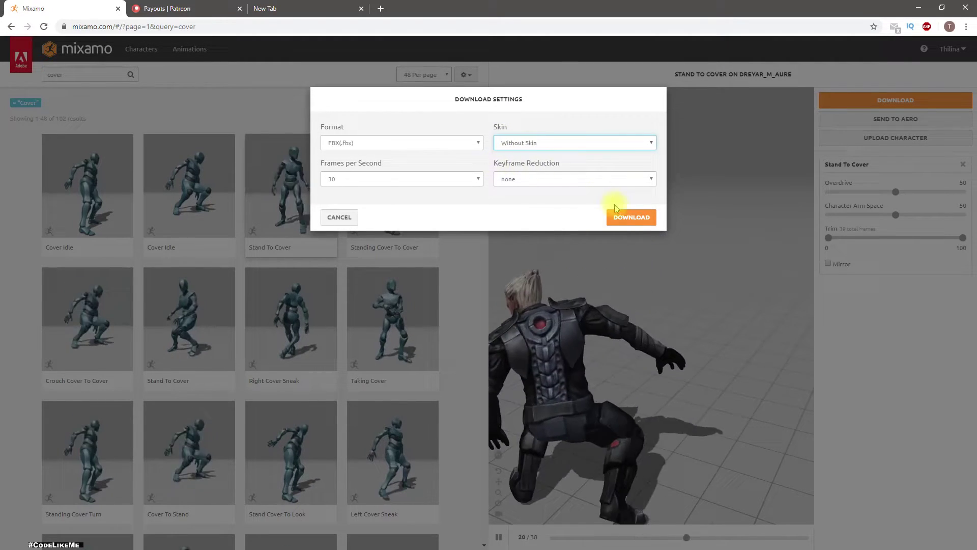
{"action": "left_click", "coordinate": [631, 217]}
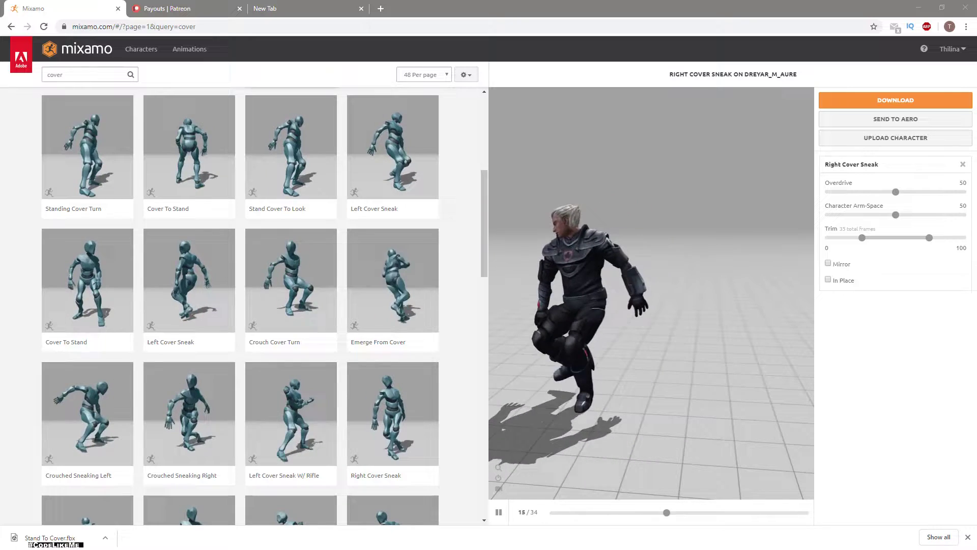
- Start a Unity playtest and move the character into cover, out, and back in
{"action": "key", "text": "alt+Tab"}
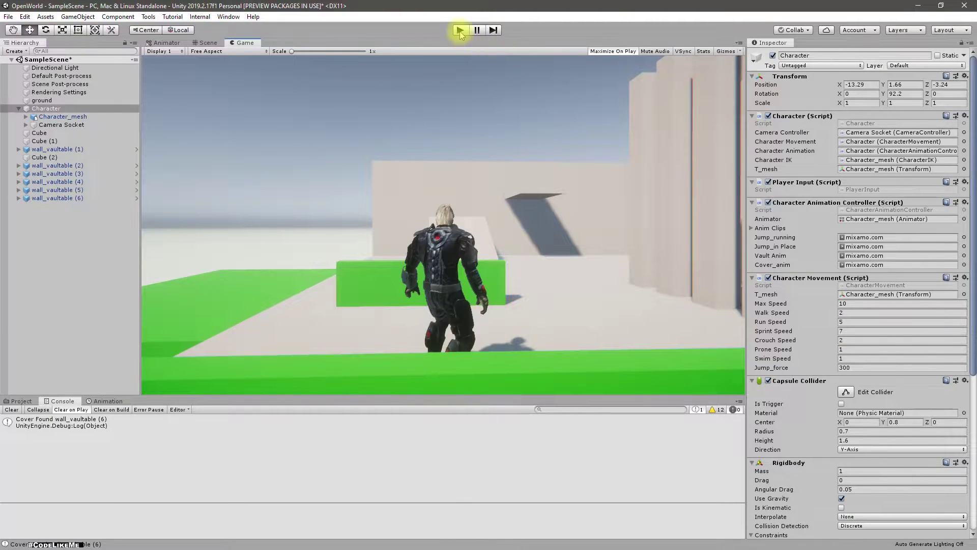
{"action": "left_click", "coordinate": [460, 30]}
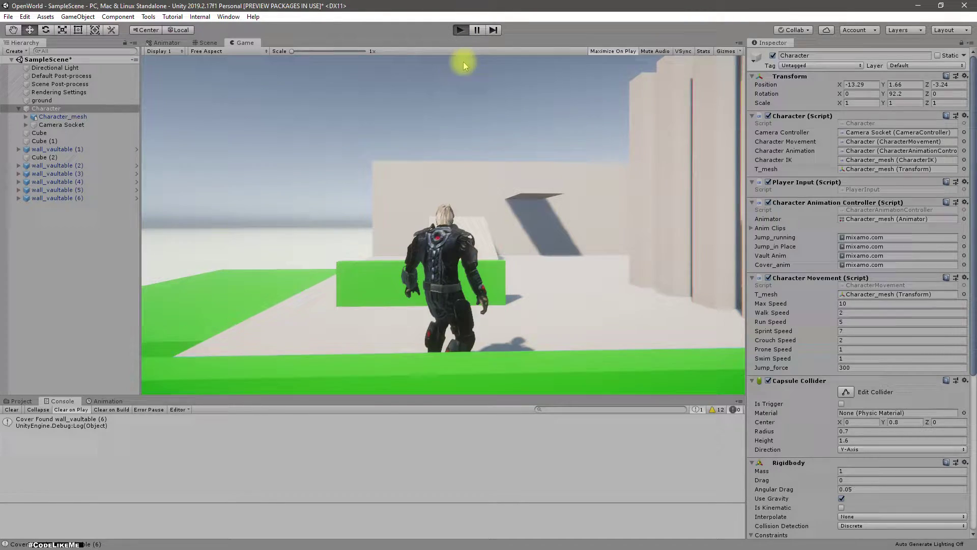
{"action": "key", "text": "w"}
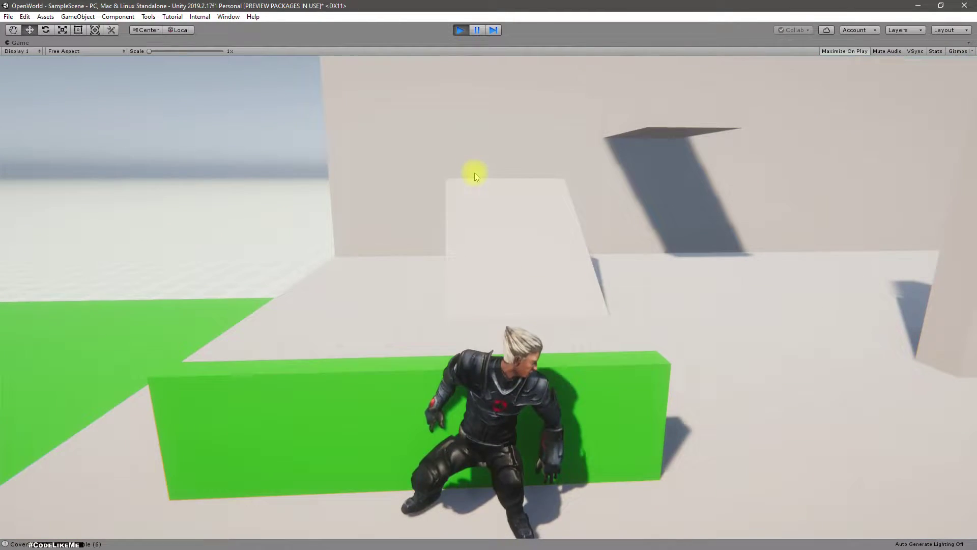
{"action": "key", "text": "s"}
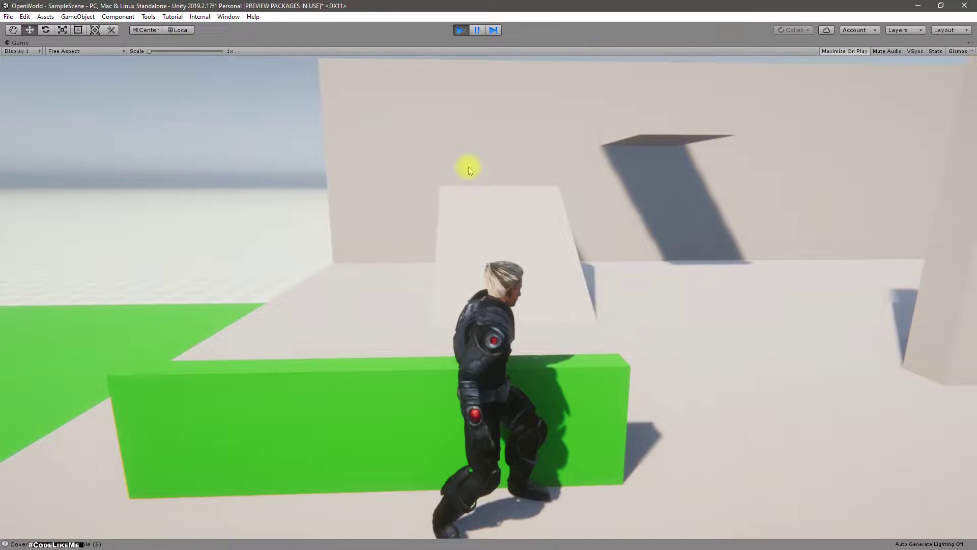
{"action": "key", "text": "w"}
- Sidle right and left along the green cover wall, walk away, and stop the playtest
{"action": "key", "text": "d"}
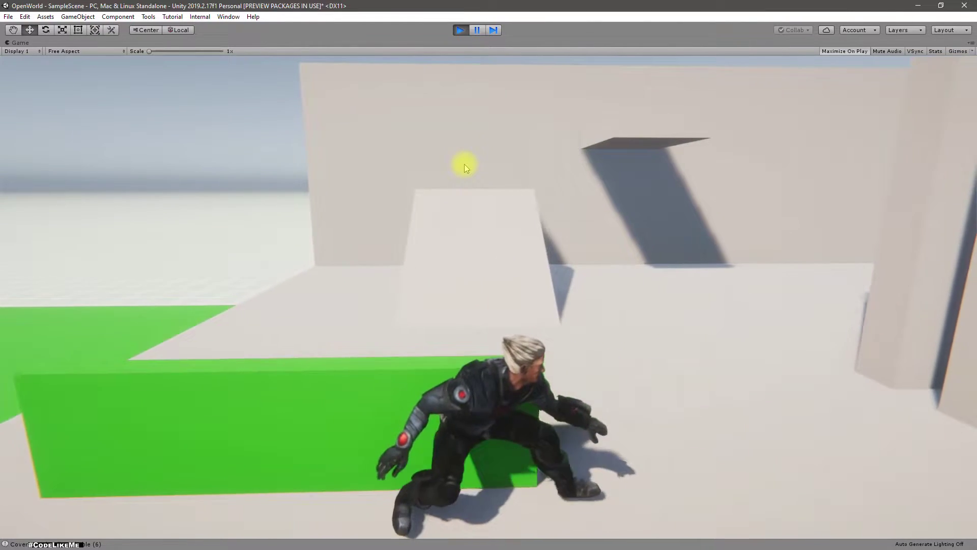
{"action": "key", "text": "d"}
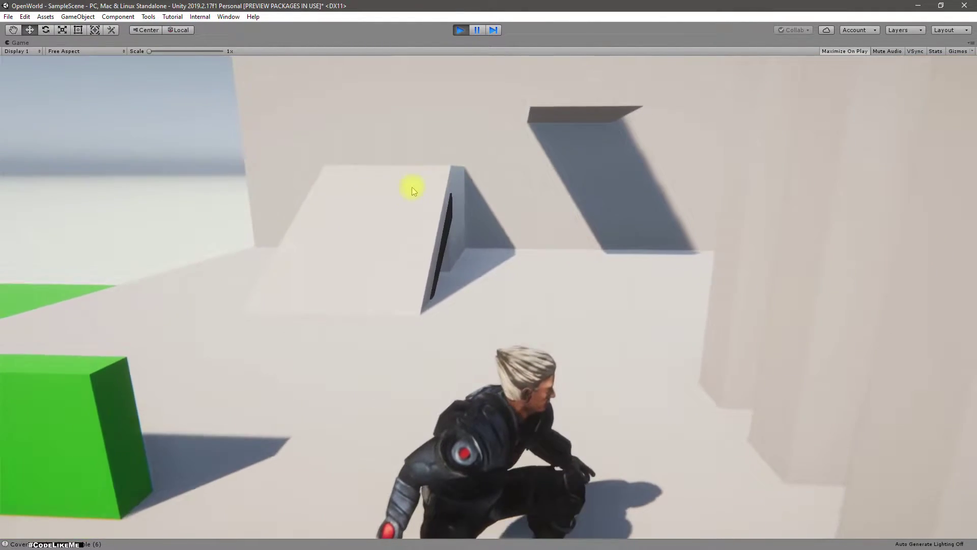
{"action": "key", "text": "a"}
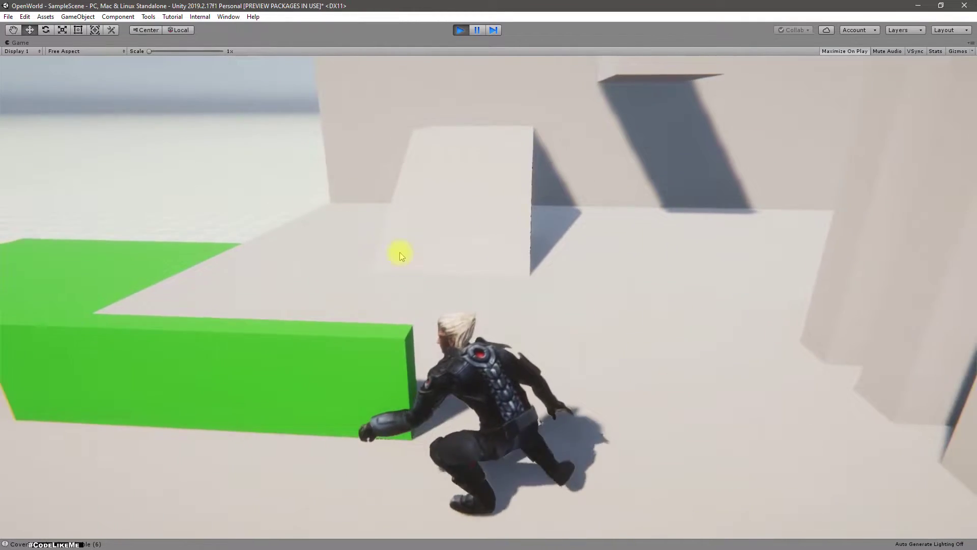
{"action": "key", "text": "a"}
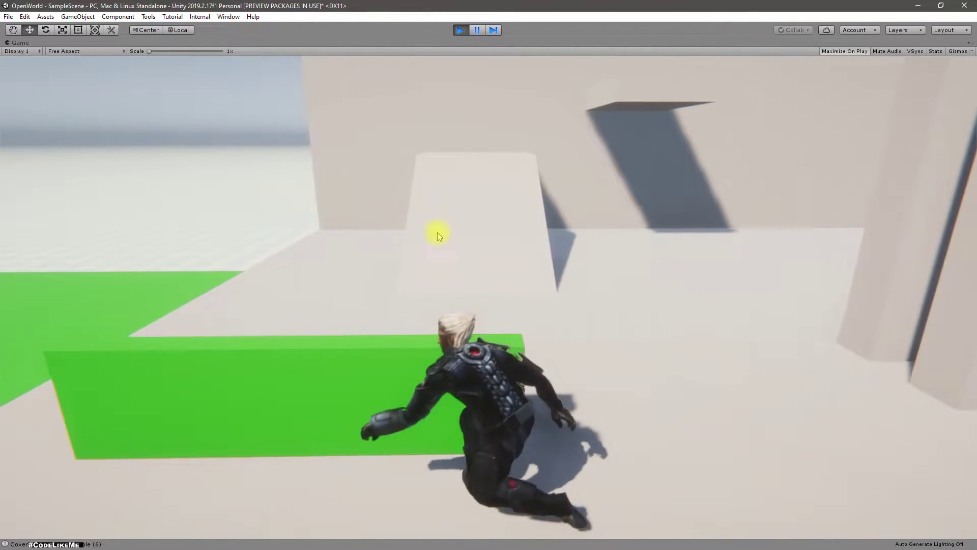
{"action": "key", "text": "a"}
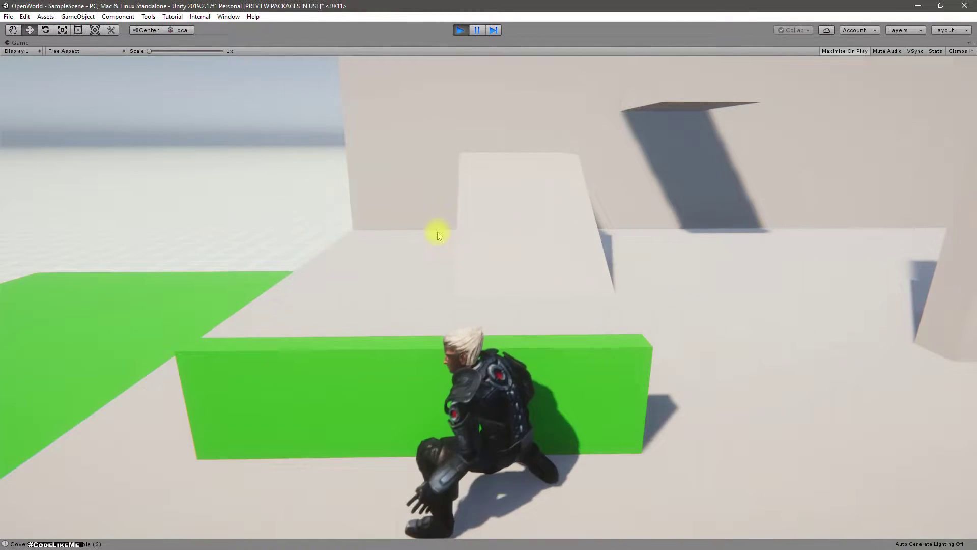
{"action": "key", "text": "a"}
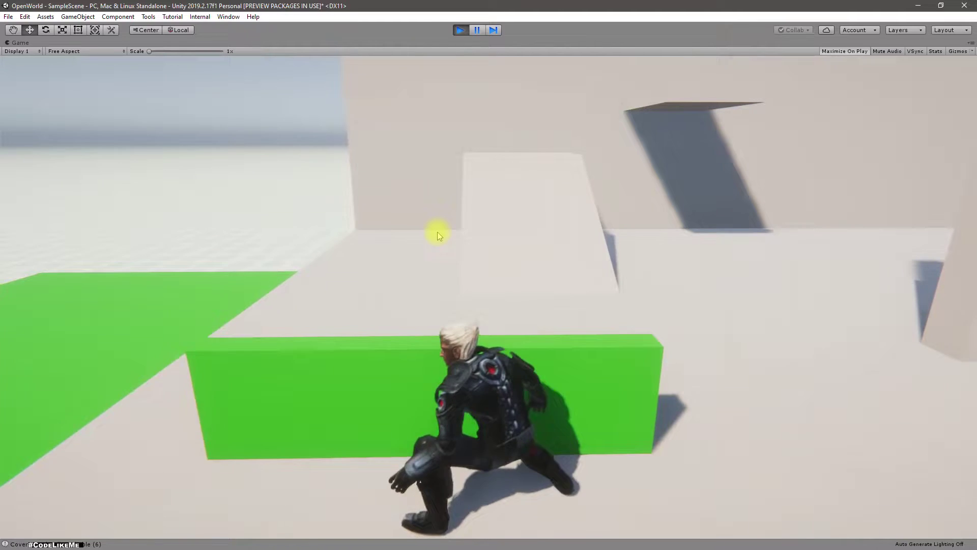
{"action": "key", "text": "d"}
{"action": "key", "text": "d"}
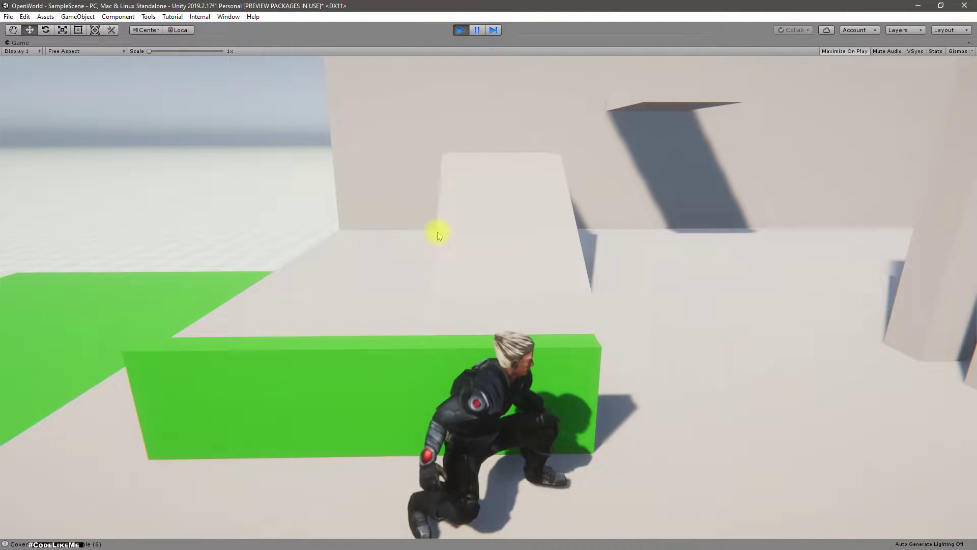
{"action": "key", "text": "d"}
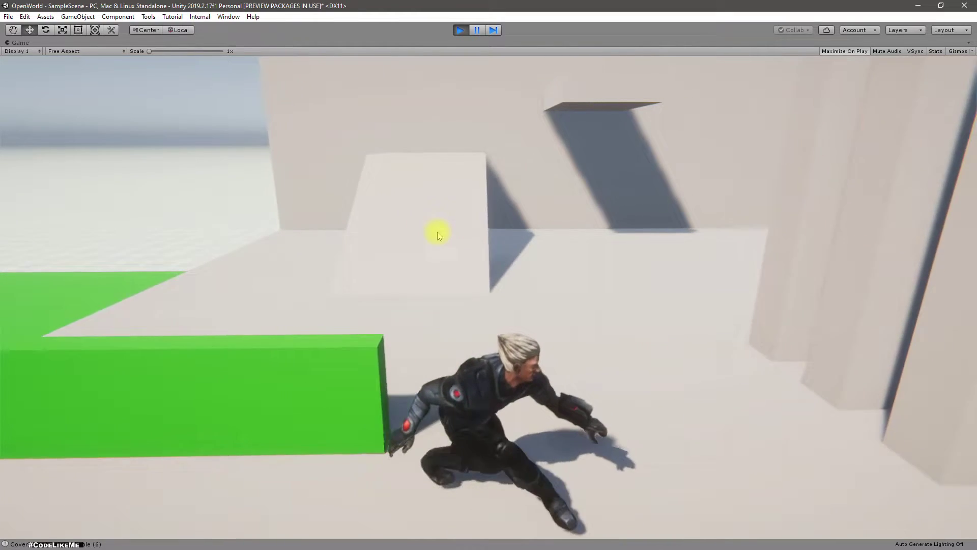
{"action": "key", "text": "d"}
{"action": "key", "text": "ctrl+p"}
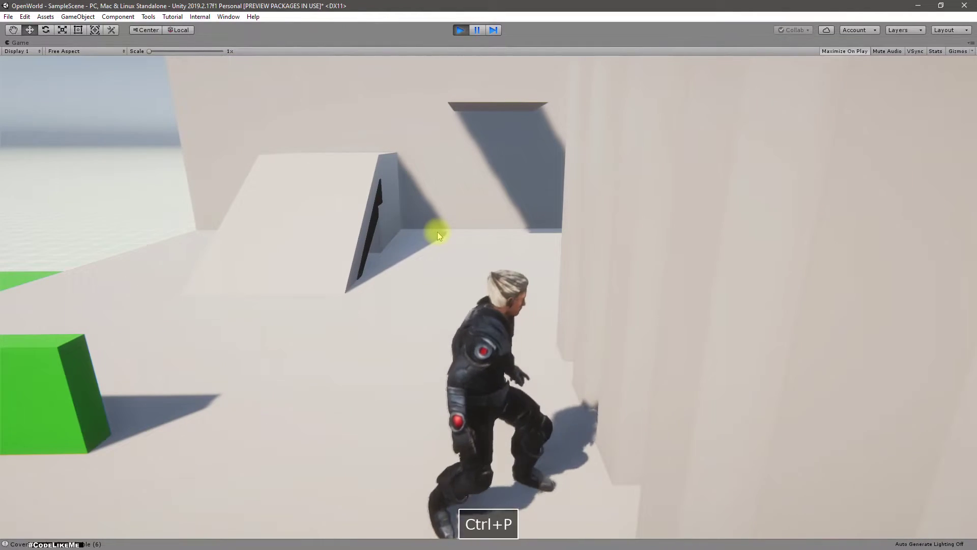
{"action": "key", "text": "Tab"}
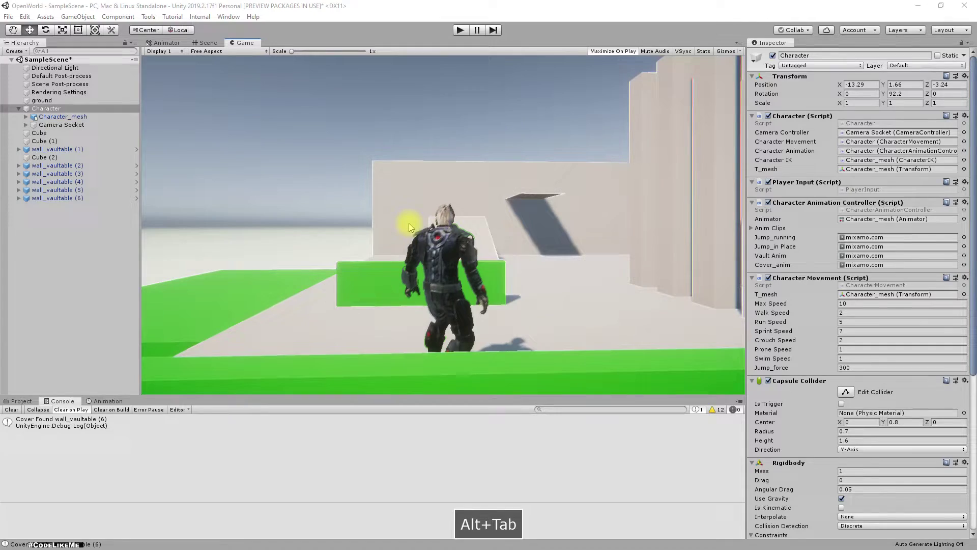
- Set Right Cover Sneak to In Place, then download Crouched Sneaking Left in place
{"action": "key", "text": "alt+Tab"}
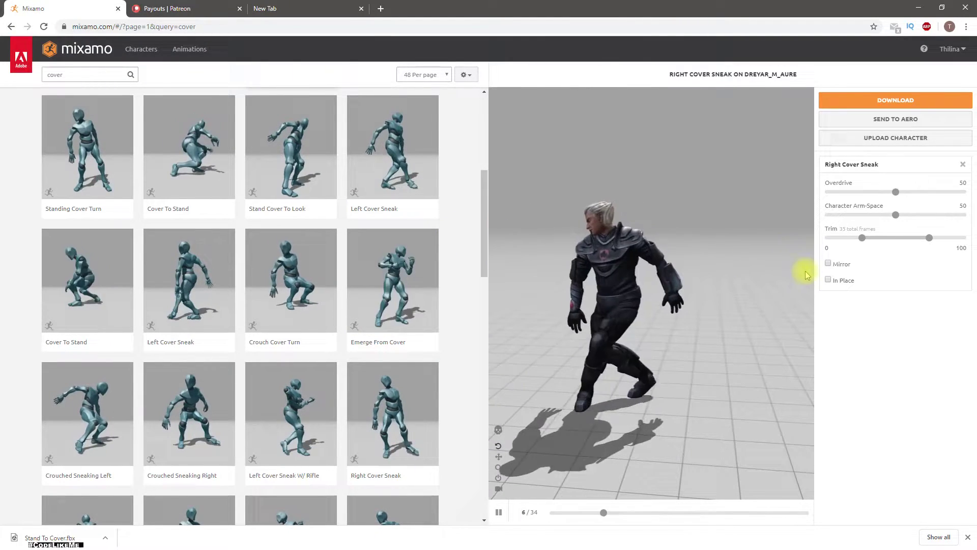
{"action": "left_click", "coordinate": [829, 279]}
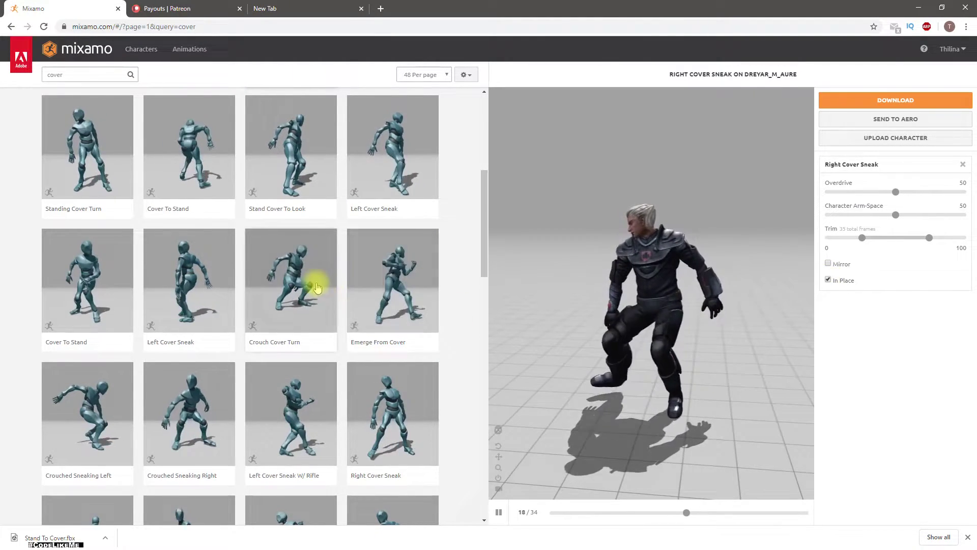
{"action": "scroll", "coordinate": [317, 288], "scroll_direction": "down", "scroll_amount": 5}
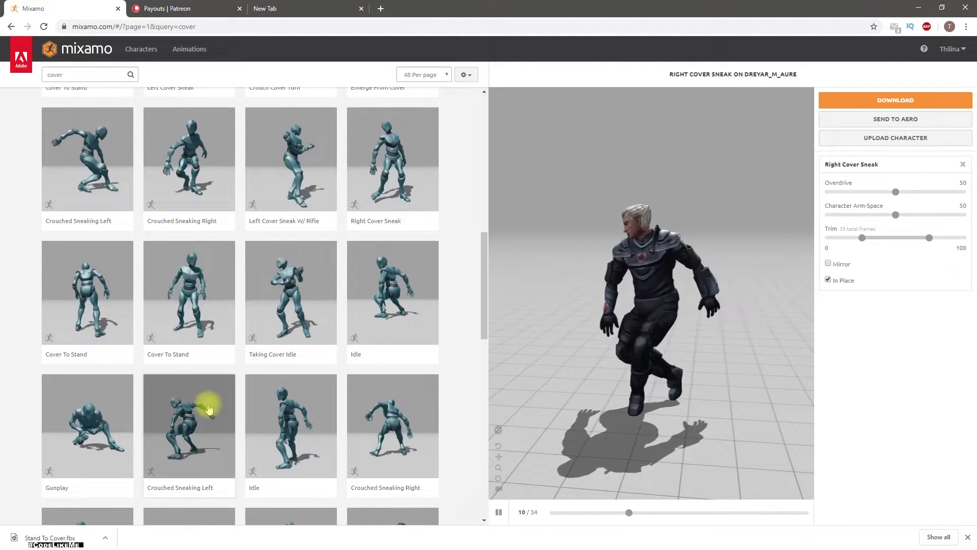
{"action": "left_click", "coordinate": [209, 407]}
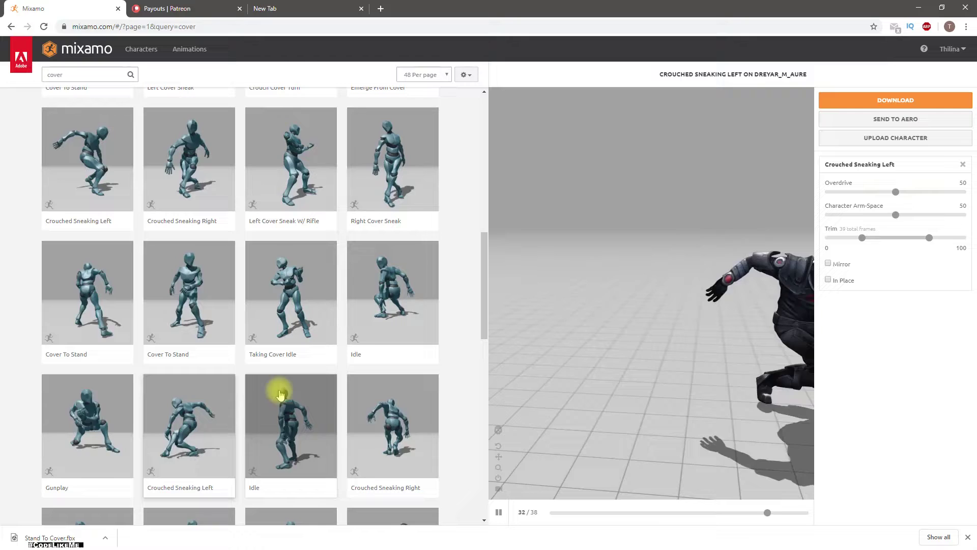
{"action": "left_click", "coordinate": [829, 280]}
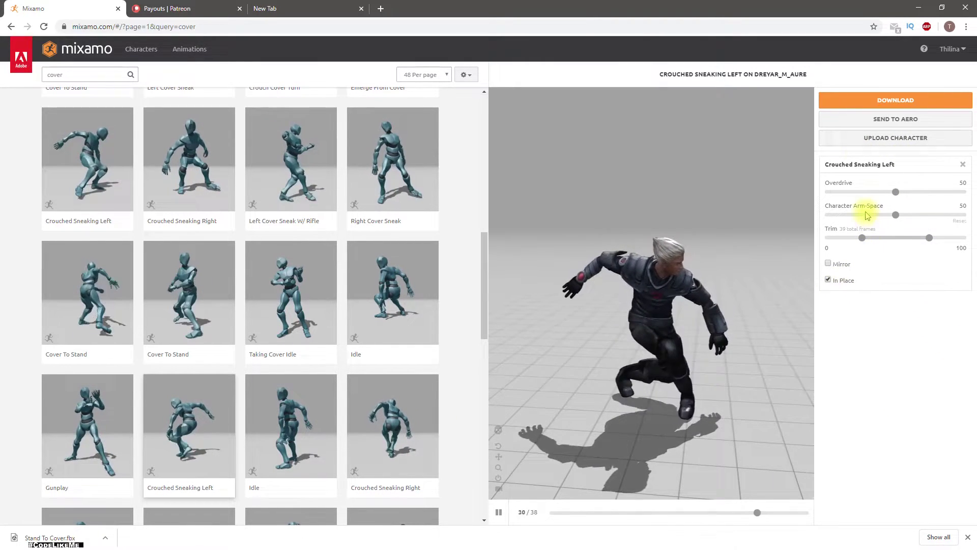
{"action": "left_click", "coordinate": [867, 100]}
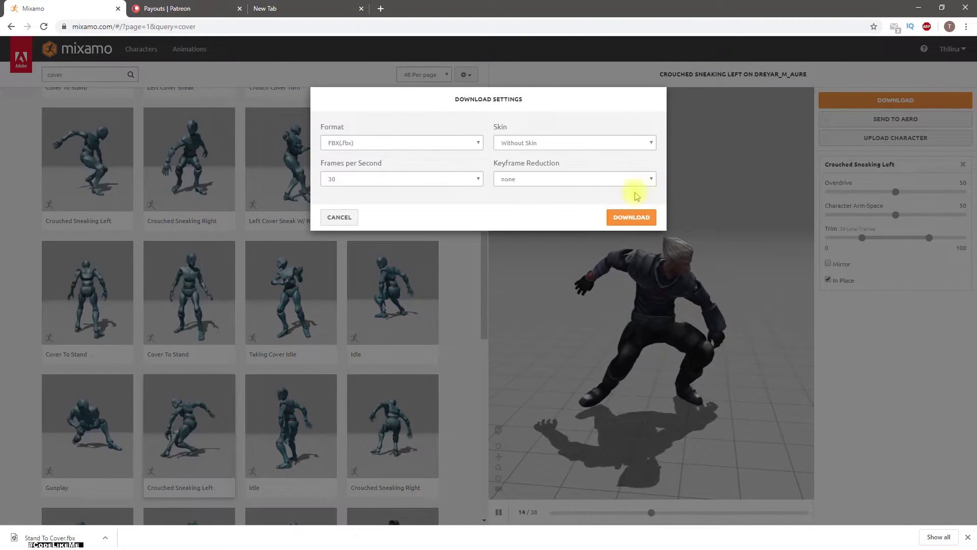
{"action": "left_click", "coordinate": [619, 218]}
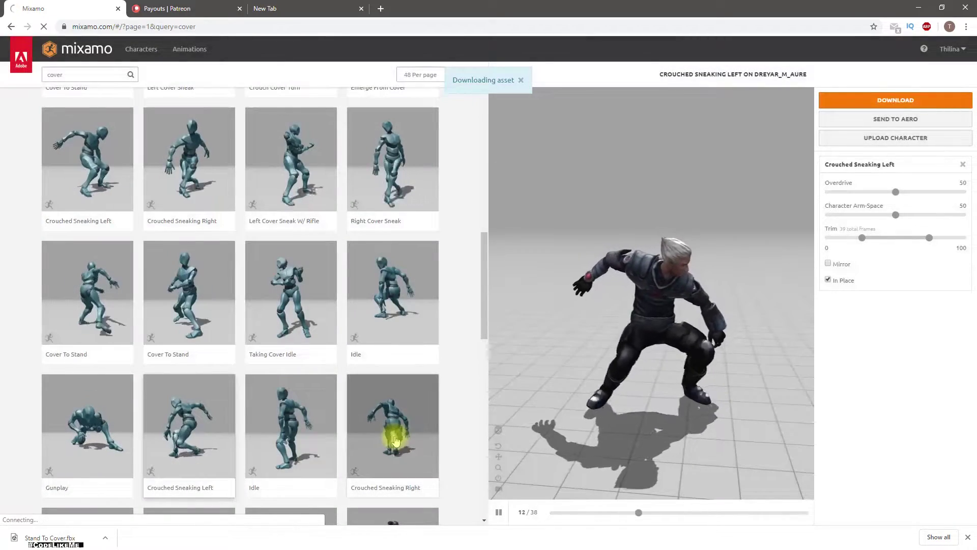
- Download Crouched Sneaking Right as an in-place FBX
{"action": "left_click", "coordinate": [397, 441]}
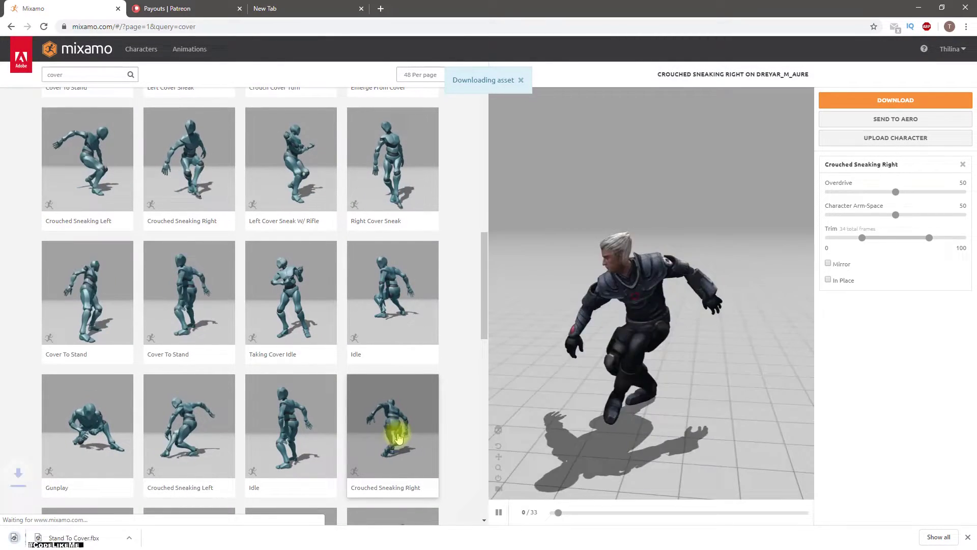
{"action": "left_click", "coordinate": [845, 279]}
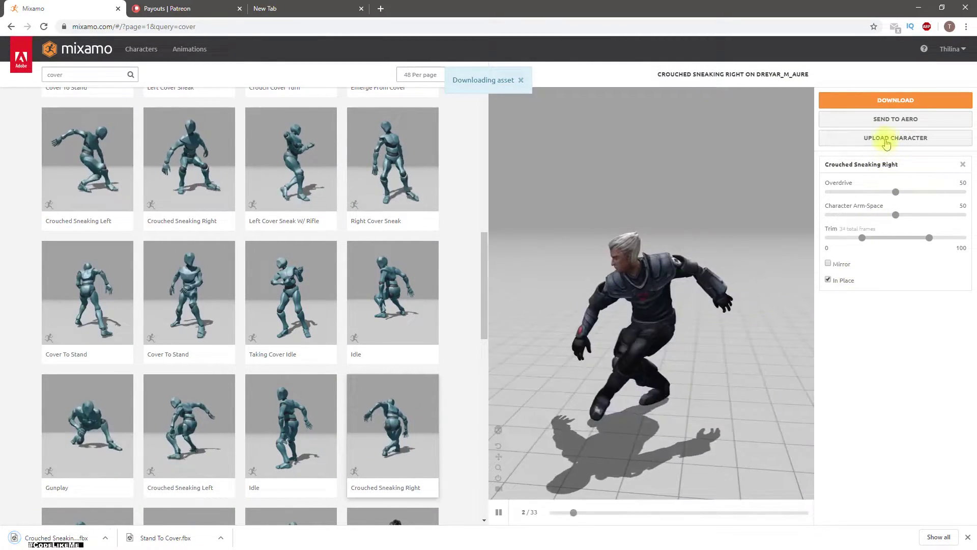
{"action": "left_click", "coordinate": [865, 100]}
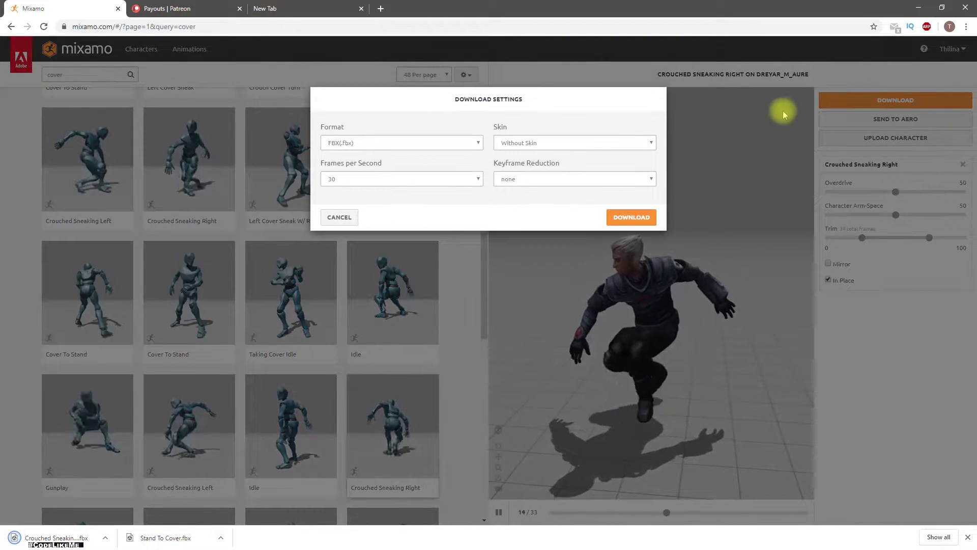
{"action": "left_click", "coordinate": [631, 218]}
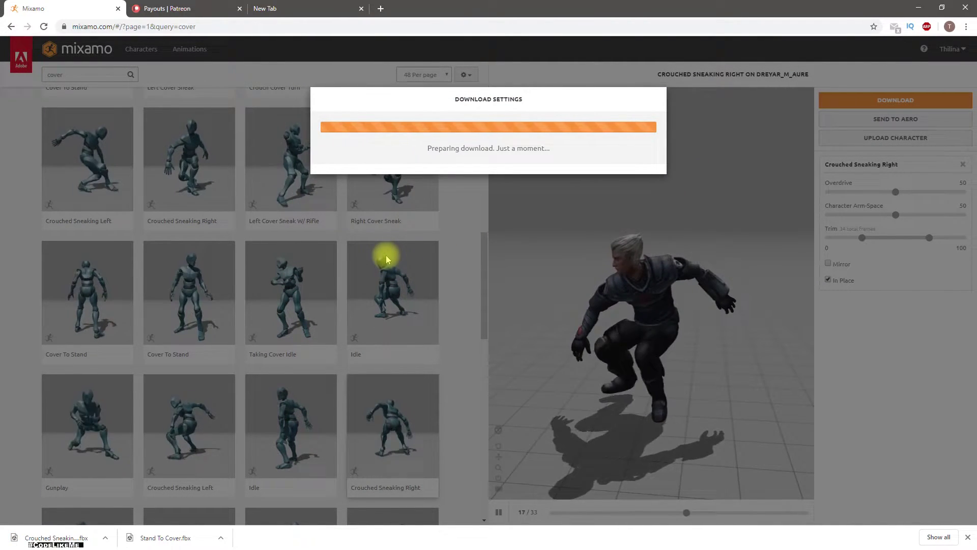
{"action": "scroll", "coordinate": [400, 322], "scroll_direction": "up", "scroll_amount": 10}
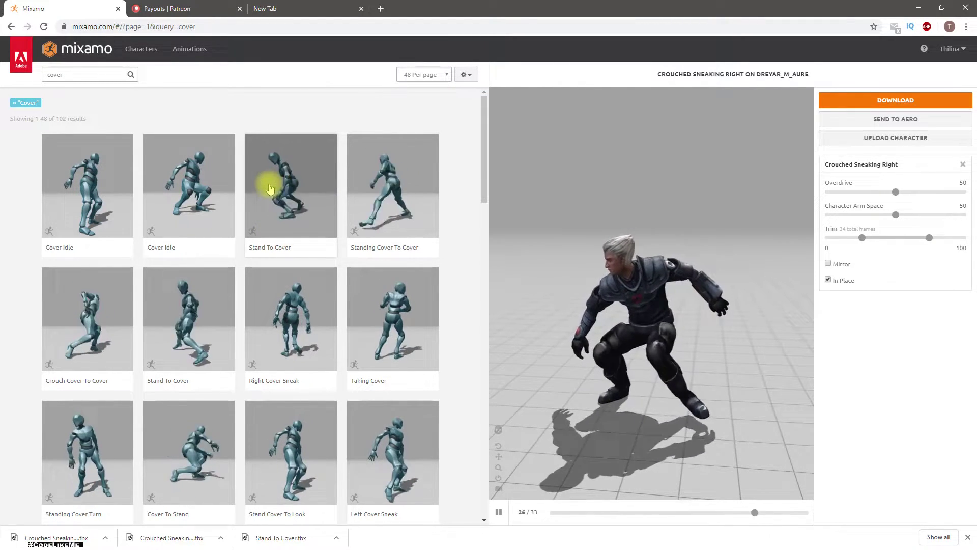
{"action": "scroll", "coordinate": [241, 279], "scroll_direction": "down", "scroll_amount": 1}
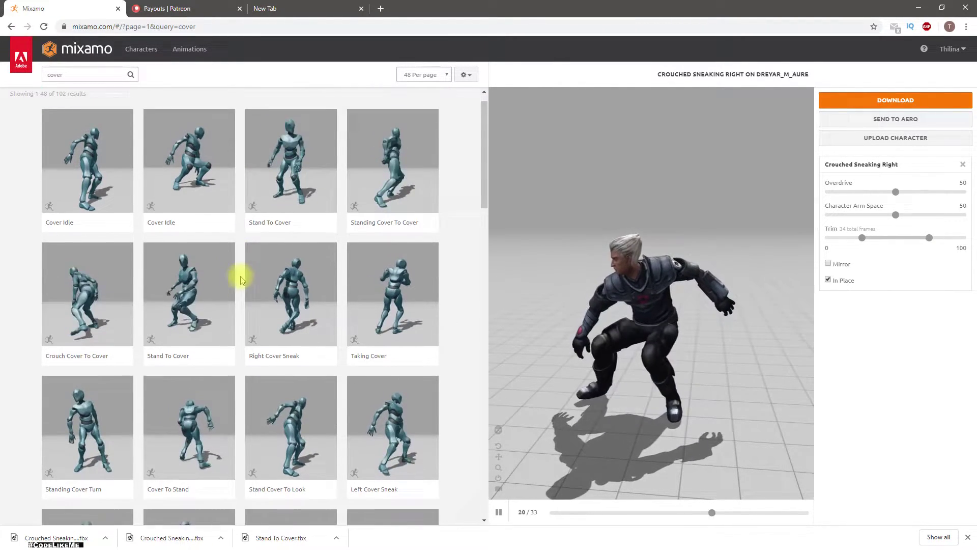
{"action": "scroll", "coordinate": [241, 279], "scroll_direction": "down", "scroll_amount": 5}
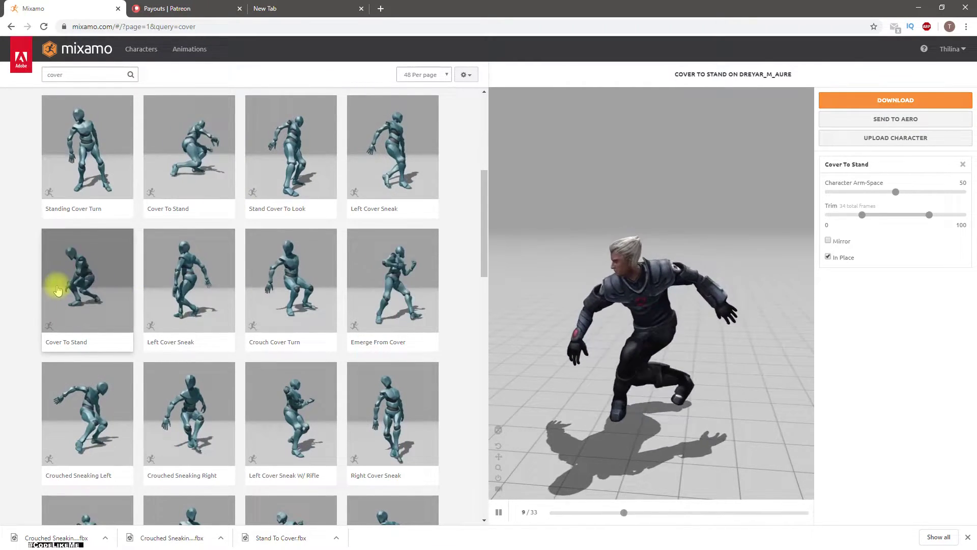
- Preview Cover To Stand and download it as an FBX
{"action": "left_click", "coordinate": [76, 275]}
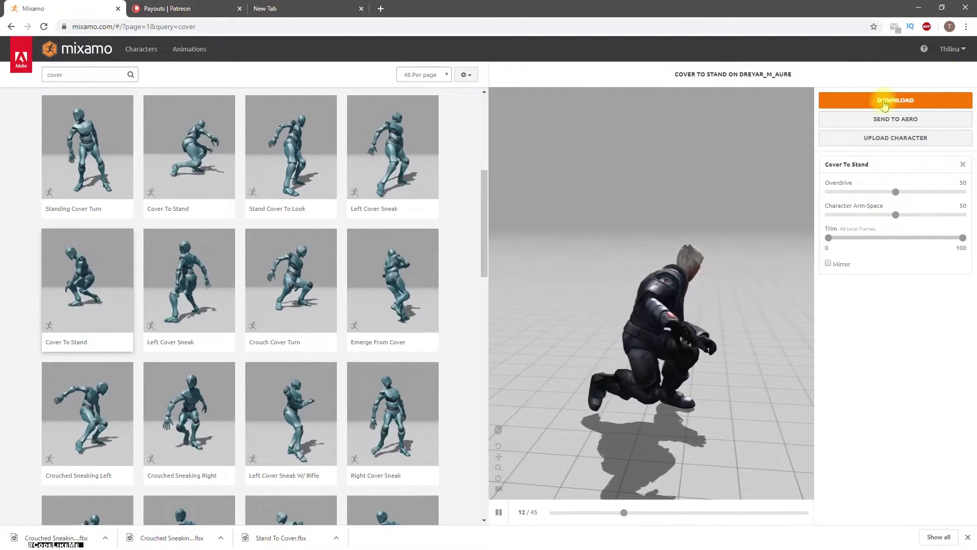
{"action": "left_click", "coordinate": [884, 105]}
{"action": "left_click", "coordinate": [614, 214]}
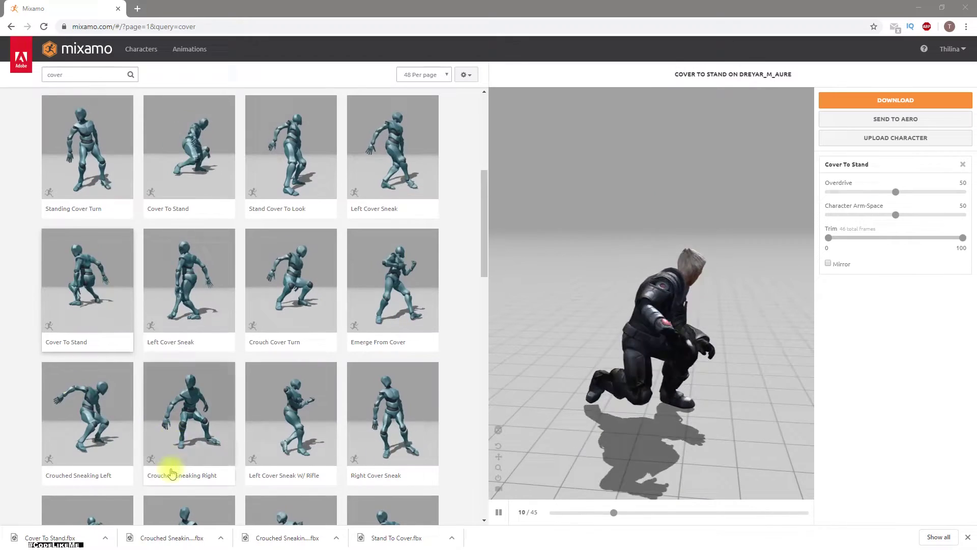
- Show the download in its folder and select the four new cover FBX files
{"action": "left_click", "coordinate": [105, 538]}
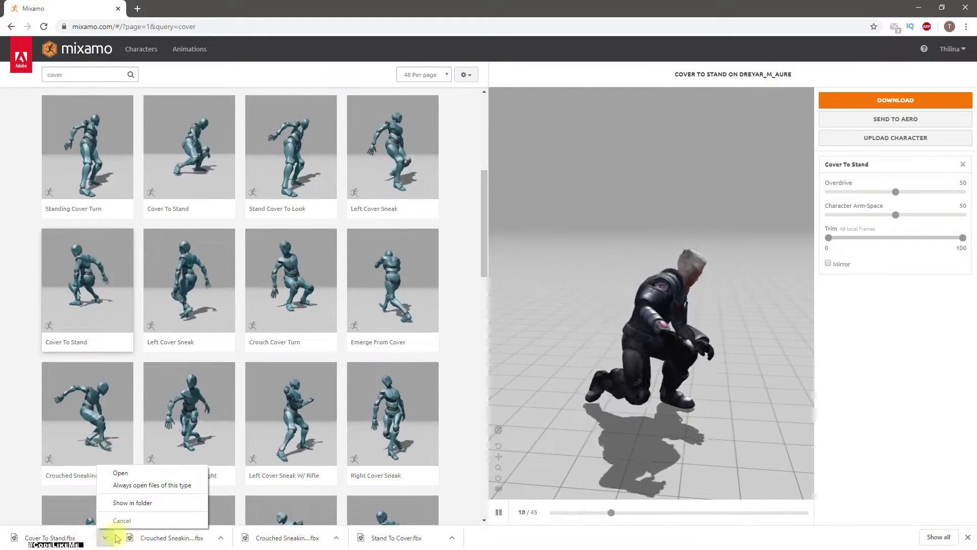
{"action": "left_click", "coordinate": [145, 503]}
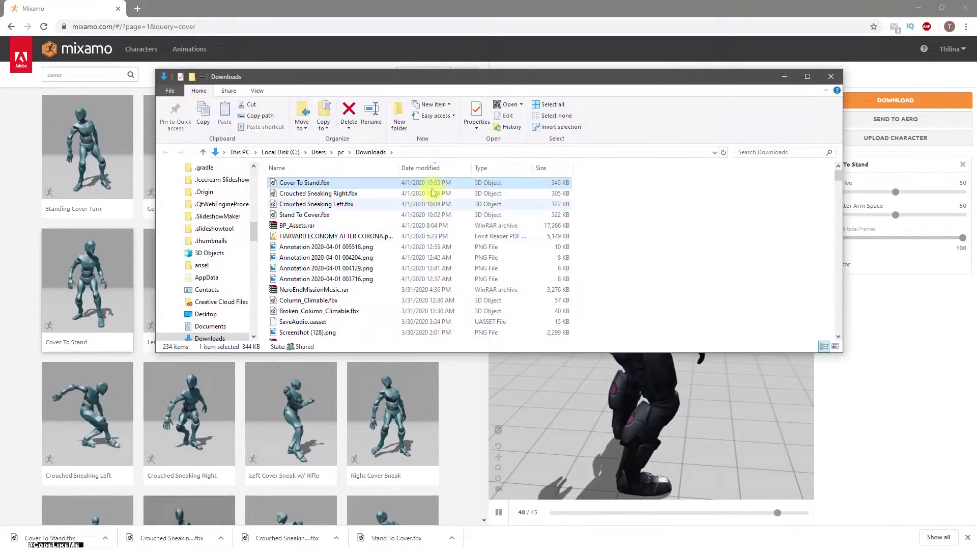
{"action": "left_click", "coordinate": [310, 214], "text": "shift"}
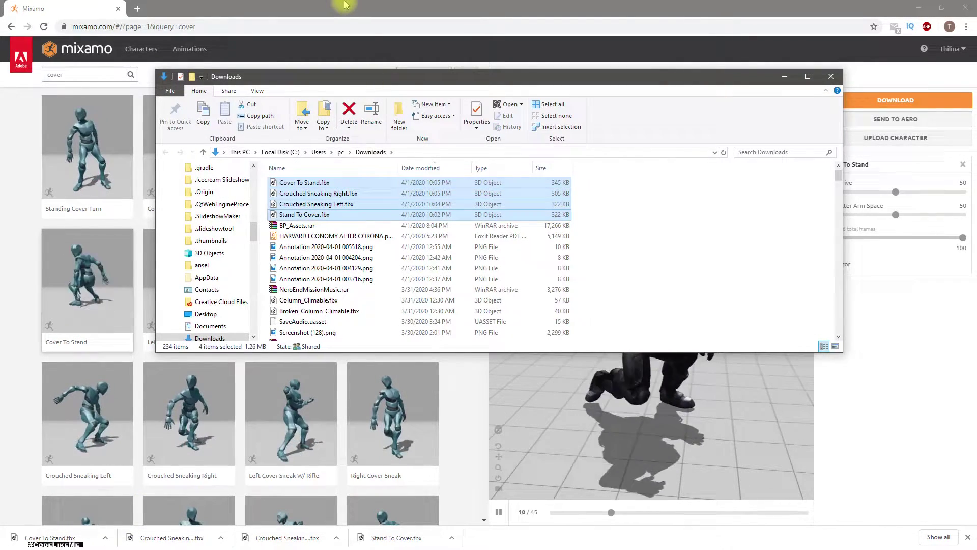
{"action": "key", "text": "alt+Tab"}
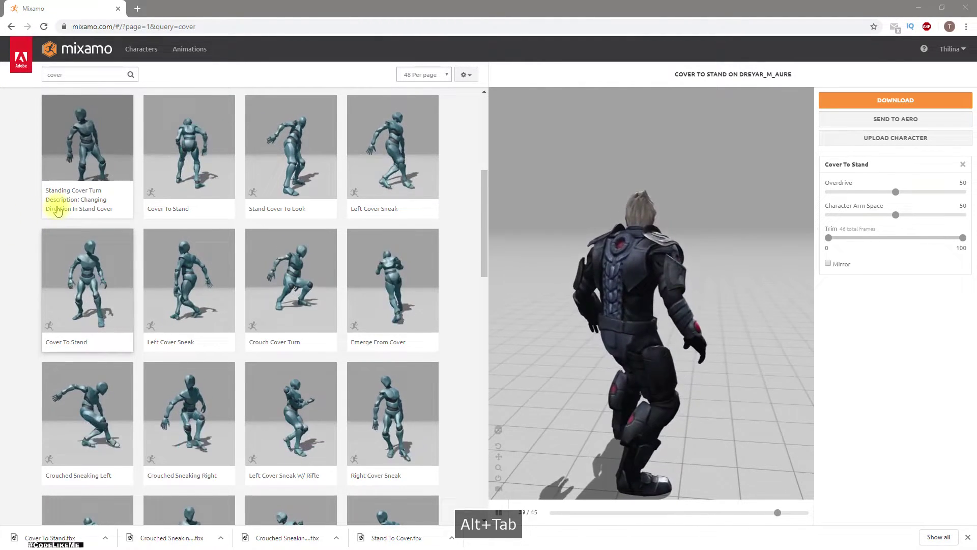
- Open Assets > Characters > Dreyar > Animations in Unity's Project window
{"action": "key", "text": "alt+Tab"}
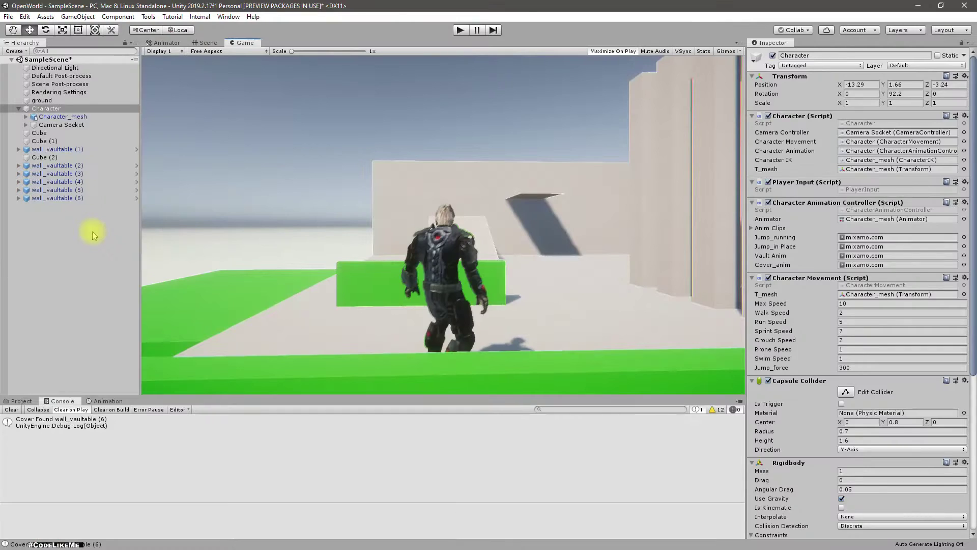
{"action": "left_click", "coordinate": [23, 402]}
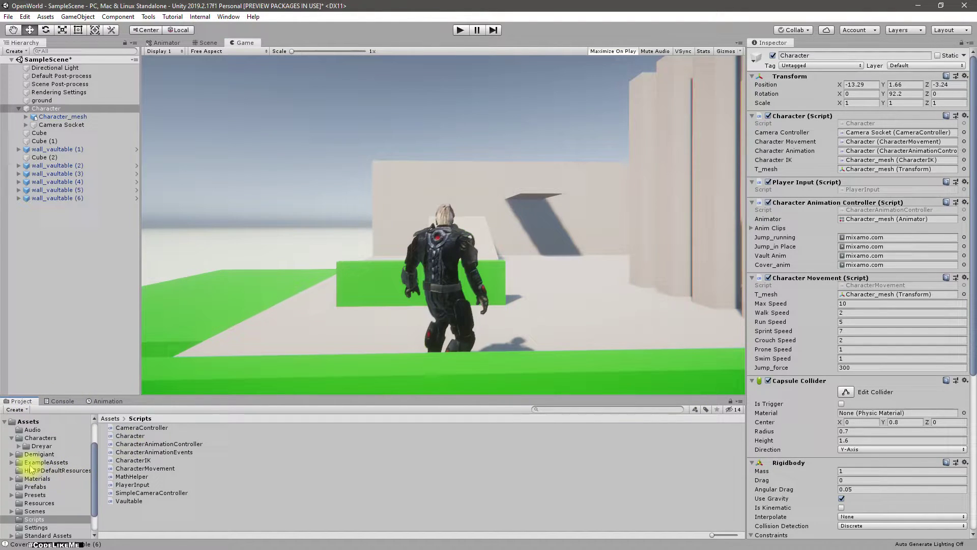
{"action": "left_click", "coordinate": [40, 437]}
{"action": "left_click", "coordinate": [41, 446]}
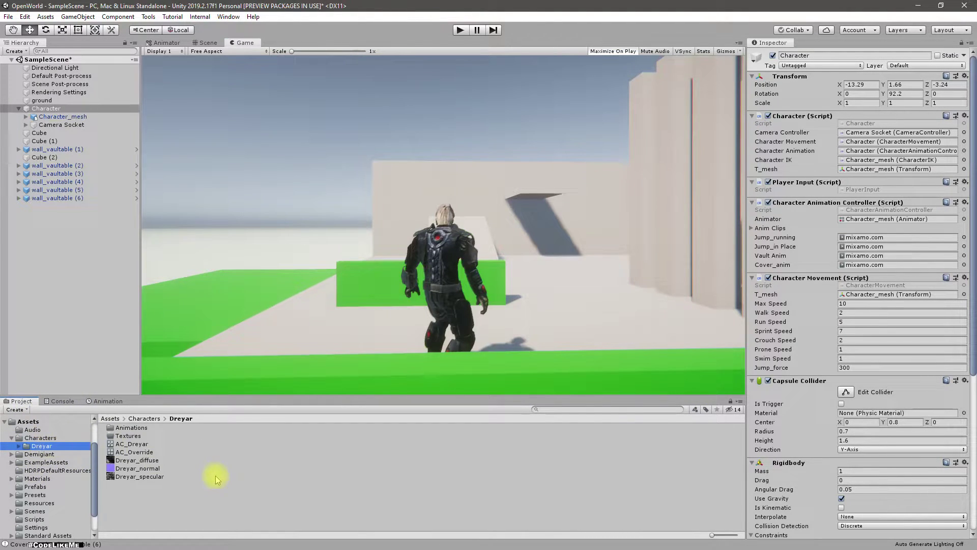
{"action": "double_click", "coordinate": [125, 427]}
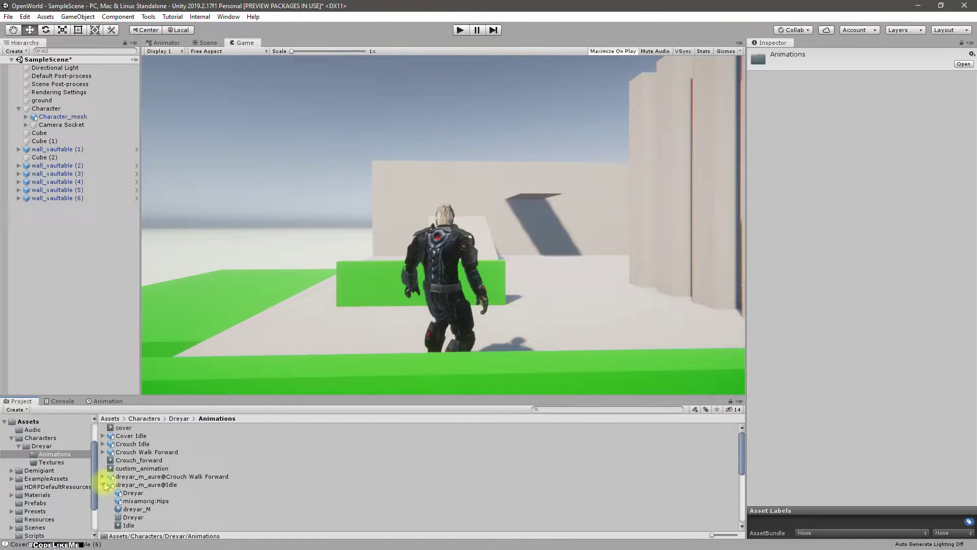
{"action": "scroll", "coordinate": [226, 448], "scroll_direction": "down", "scroll_amount": 5}
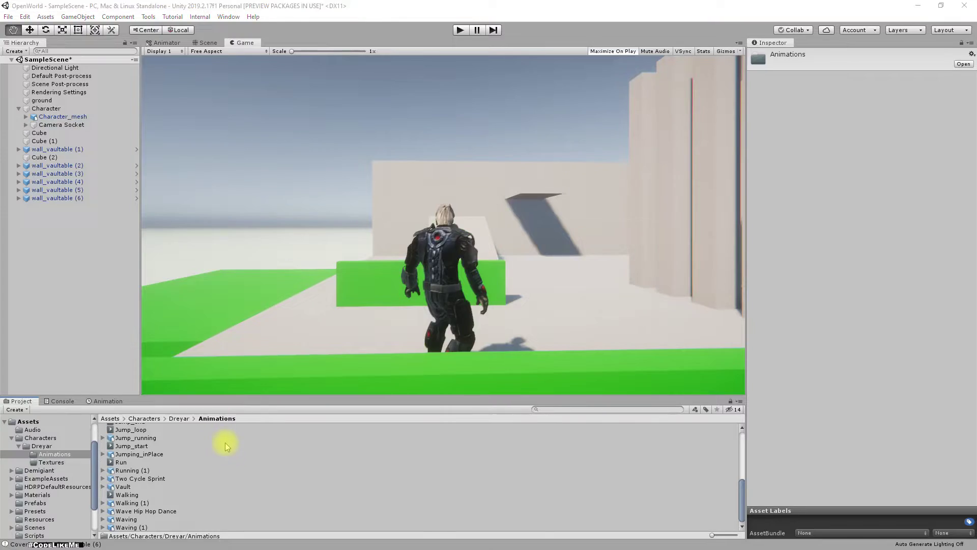
- Drag the four cover FBX files from Downloads into the Animations folder
{"action": "key", "text": "alt+Tab"}
{"action": "key", "text": "alt+Tab"}
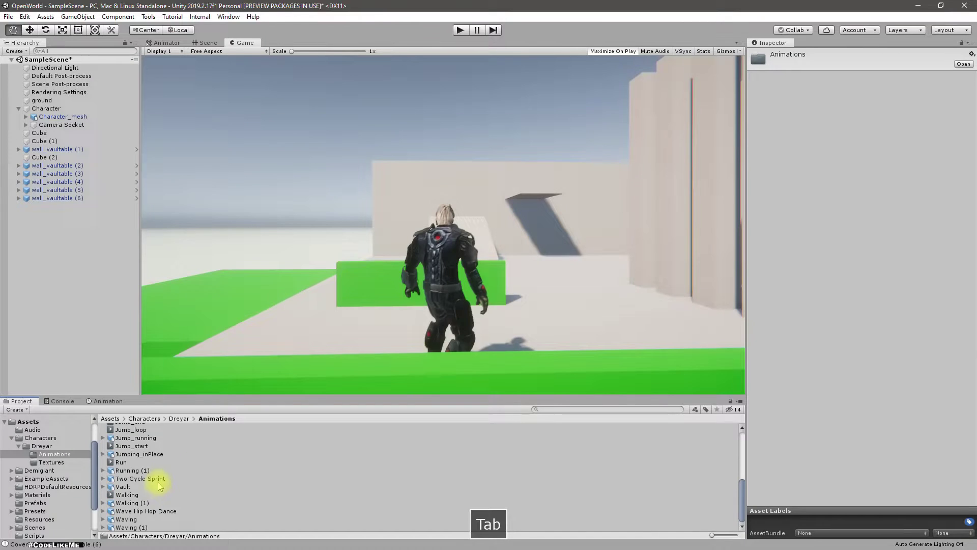
{"action": "key", "text": "alt+Tab"}
{"action": "left_click_drag", "start_coordinate": [302, 192], "coordinate": [572, 496]}
{"action": "key", "text": "alt+Tab"}
{"action": "scroll", "coordinate": [571, 493], "scroll_direction": "down", "scroll_amount": 2}
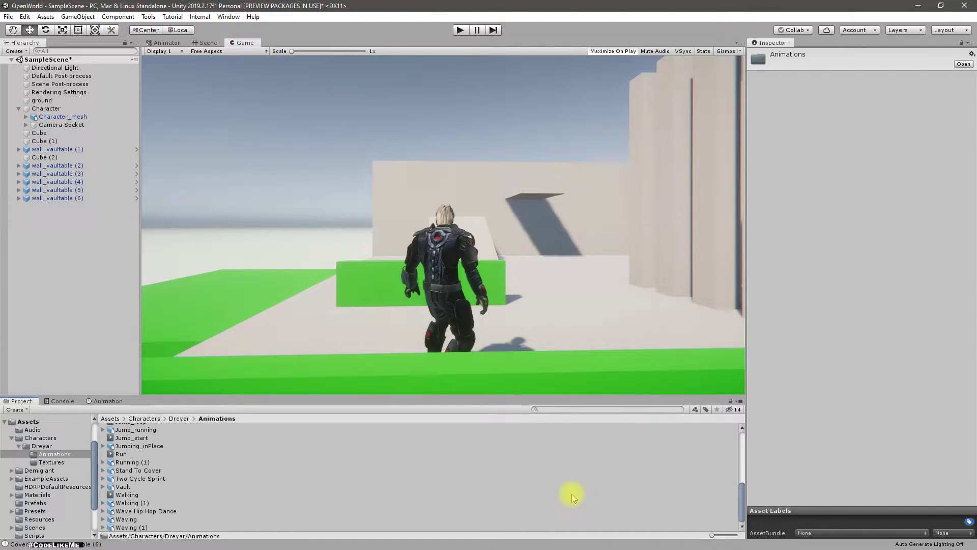
{"action": "scroll", "coordinate": [193, 508], "scroll_direction": "up", "scroll_amount": 5}
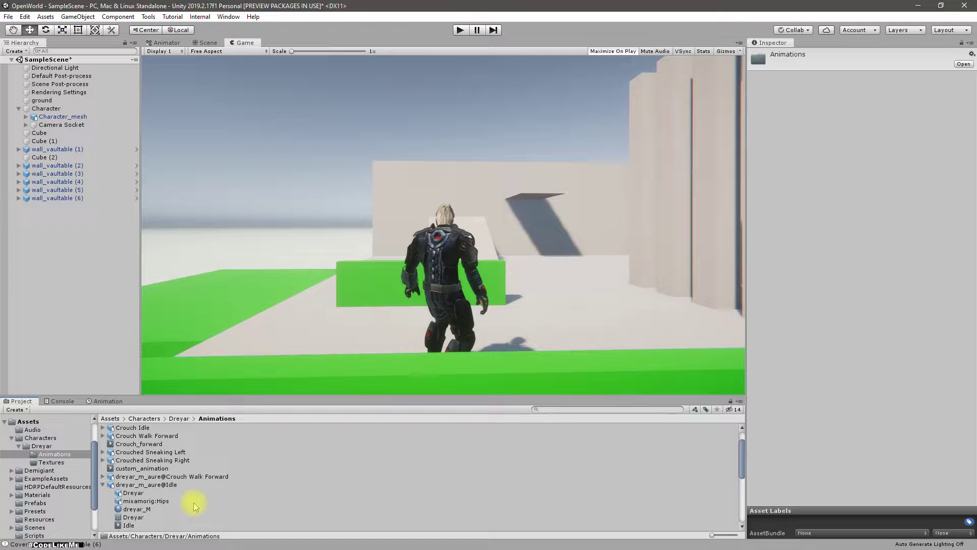
- Multi-select the Crouched Sneaking Left, Crouched Sneaking Right and Cover To Stand clips in the Project window
{"action": "left_click", "coordinate": [144, 436]}
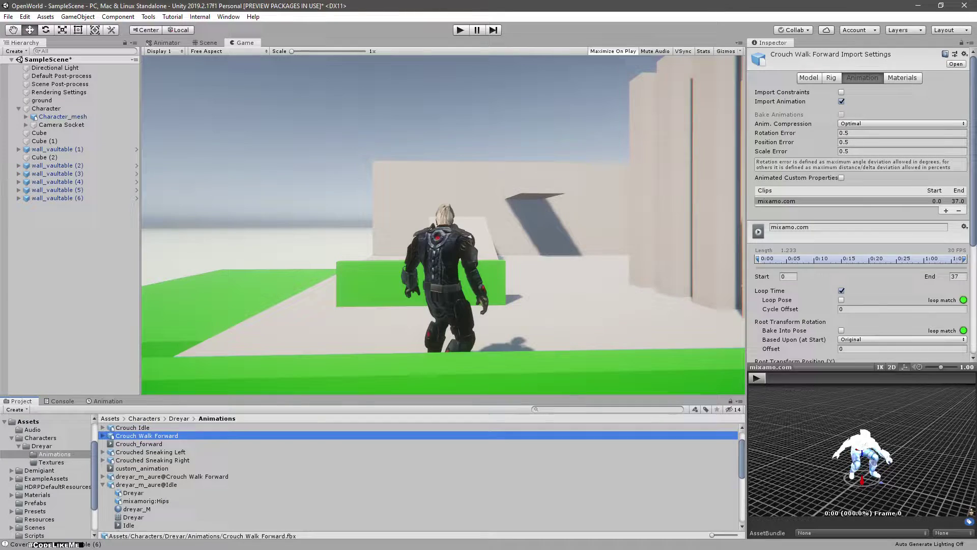
{"action": "left_click", "coordinate": [331, 452]}
{"action": "left_click", "coordinate": [330, 460], "text": "shift"}
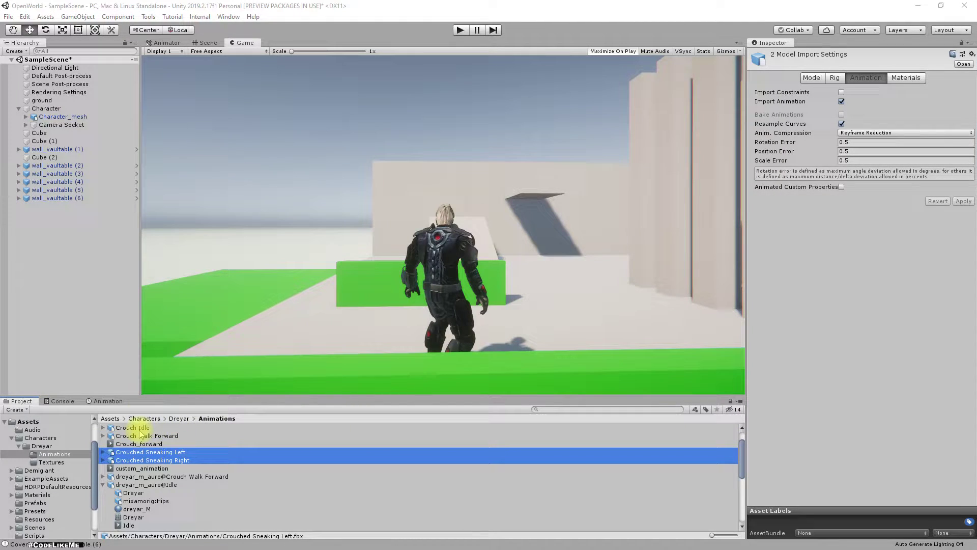
{"action": "scroll", "coordinate": [178, 472], "scroll_direction": "down", "scroll_amount": 10}
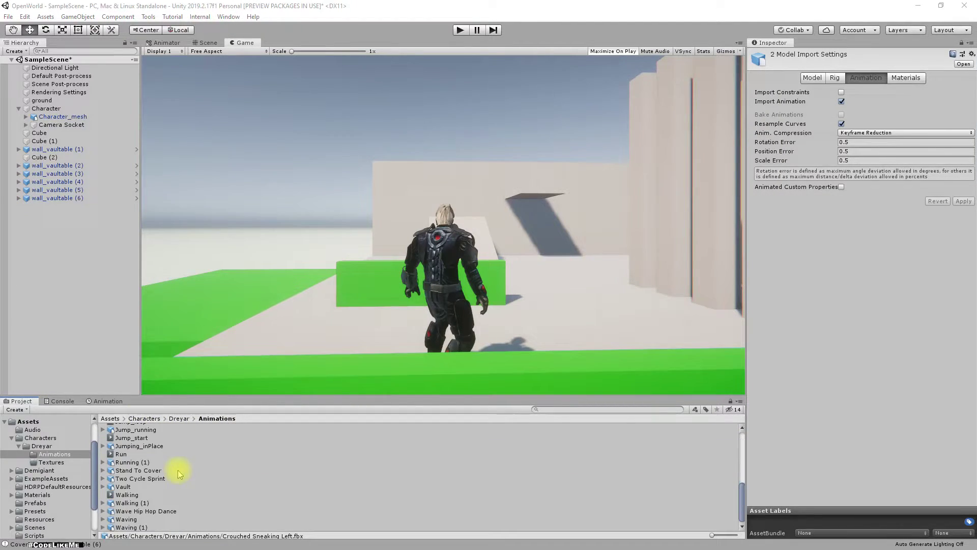
{"action": "scroll", "coordinate": [181, 473], "scroll_direction": "up", "scroll_amount": 10}
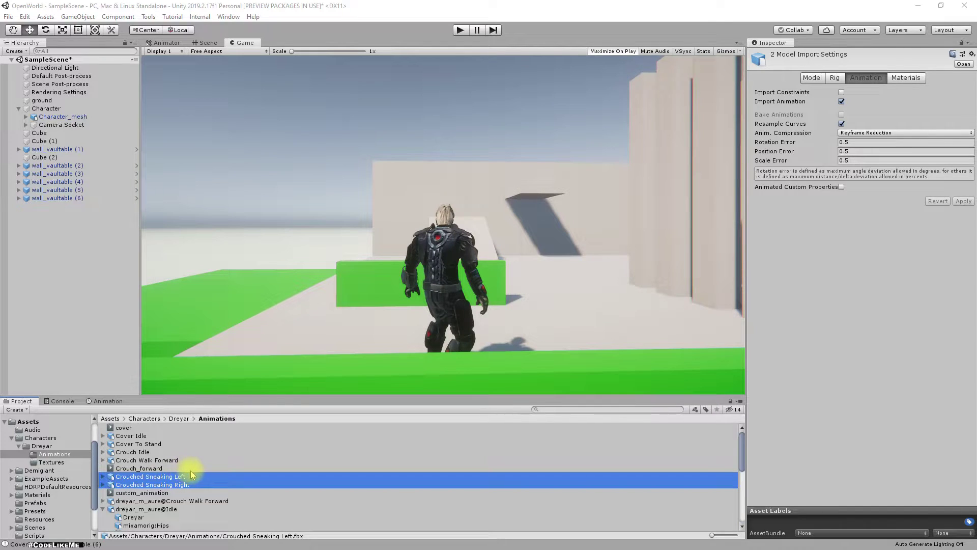
{"action": "left_click", "coordinate": [140, 445], "text": "ctrl"}
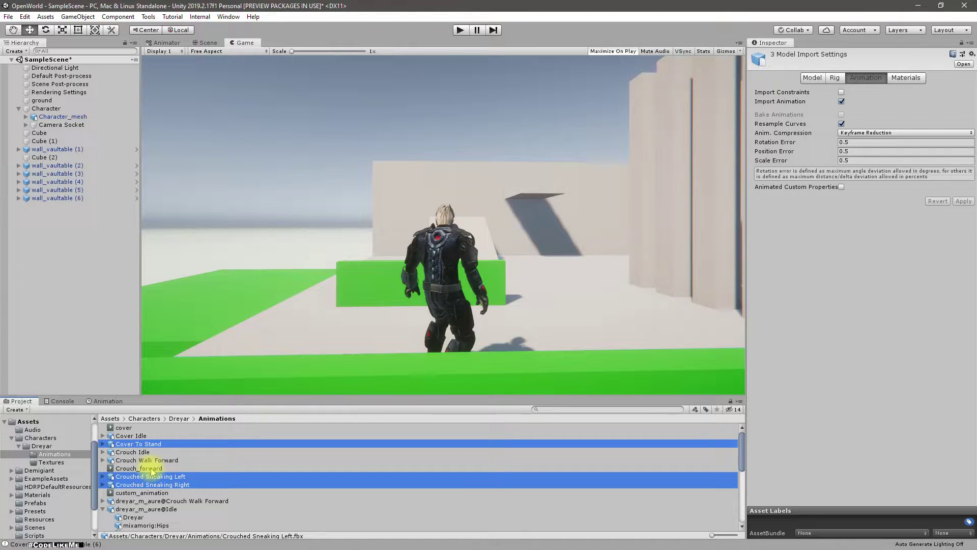
{"action": "scroll", "coordinate": [170, 467], "scroll_direction": "down", "scroll_amount": 10}
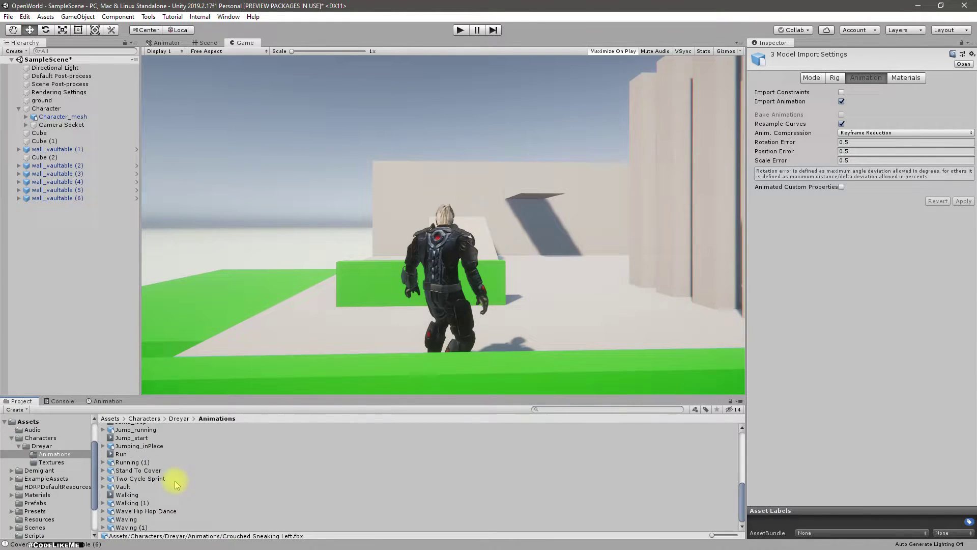
- Add Stand To Cover to the selection and set the rig Animation Type to Humanoid
{"action": "left_click", "coordinate": [152, 472], "text": "ctrl"}
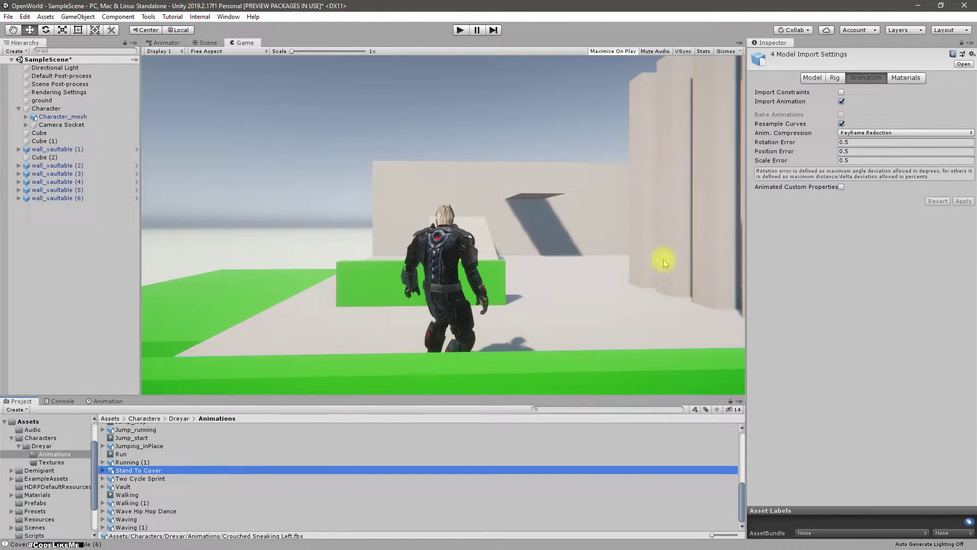
{"action": "left_click", "coordinate": [835, 78]}
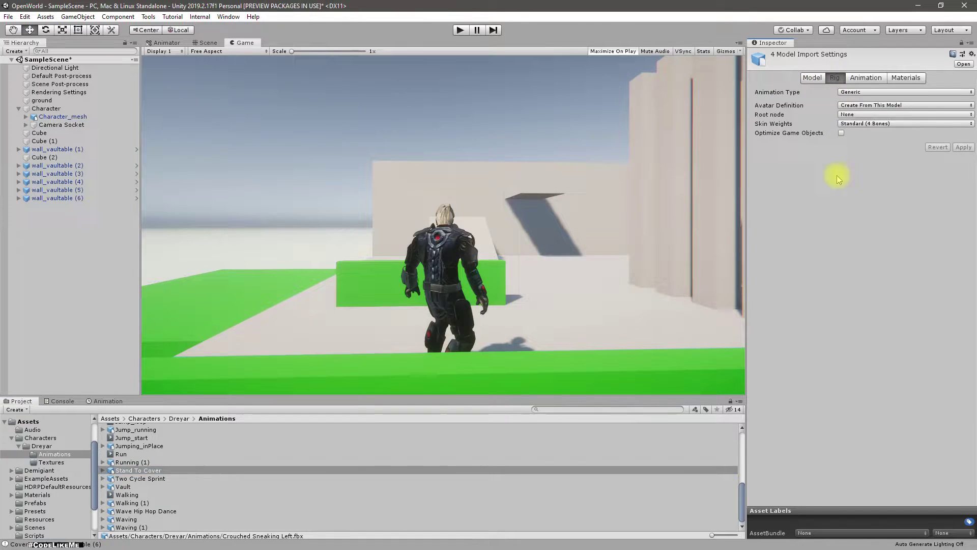
{"action": "left_click", "coordinate": [860, 92]}
{"action": "left_click", "coordinate": [865, 135]}
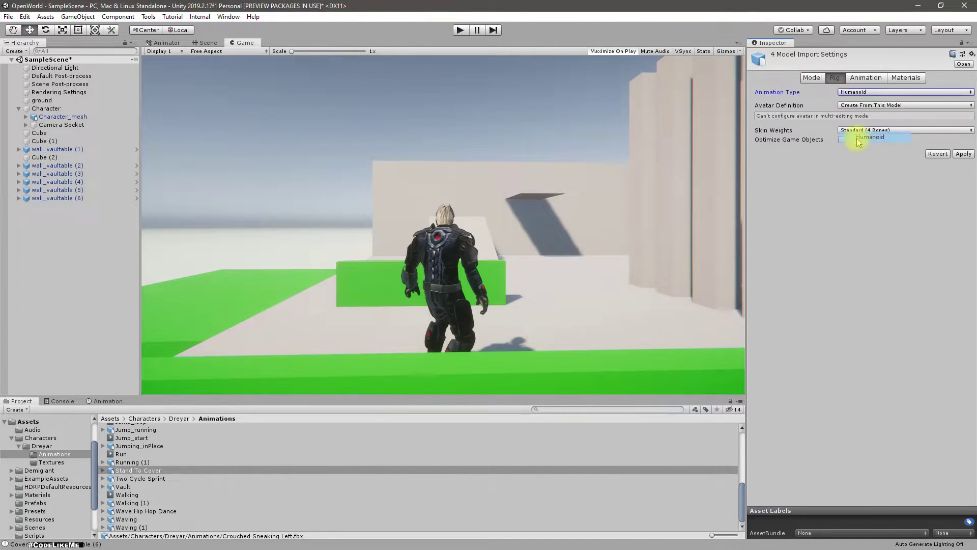
- Copy the avatar from dreyar_m_aure@IdleAvatar as the source and apply the rig settings
{"action": "left_click", "coordinate": [865, 105]}
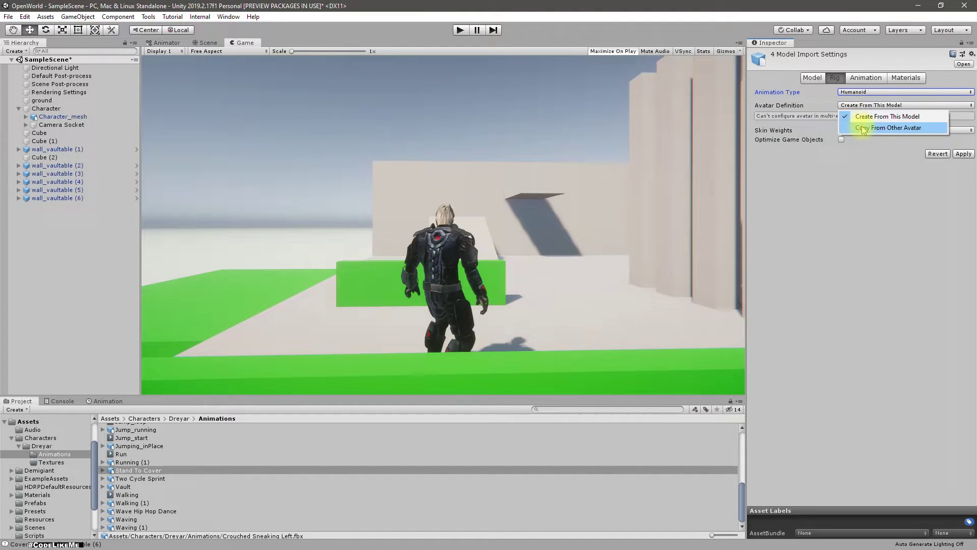
{"action": "left_click", "coordinate": [871, 125]}
{"action": "scroll", "coordinate": [239, 490], "scroll_direction": "up", "scroll_amount": 6}
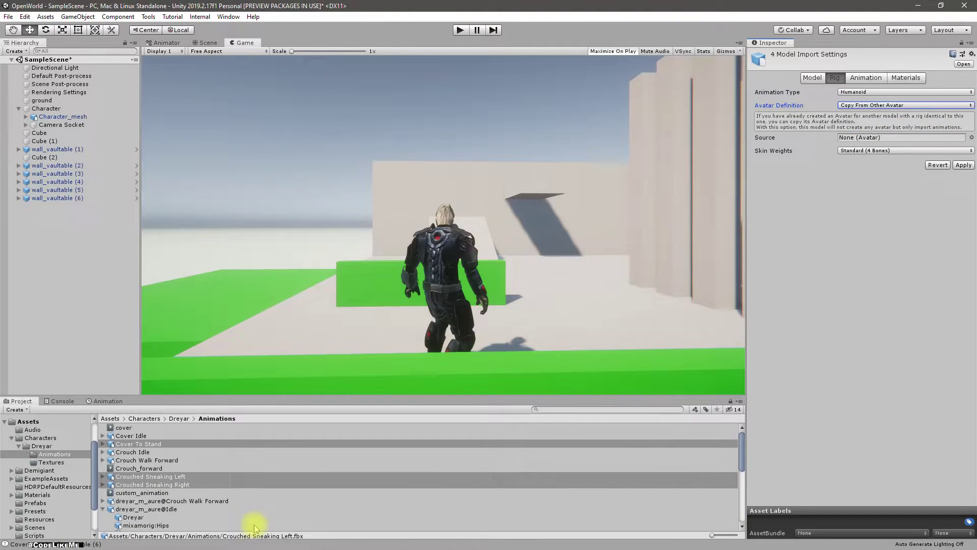
{"action": "scroll", "coordinate": [254, 490], "scroll_direction": "down", "scroll_amount": 3}
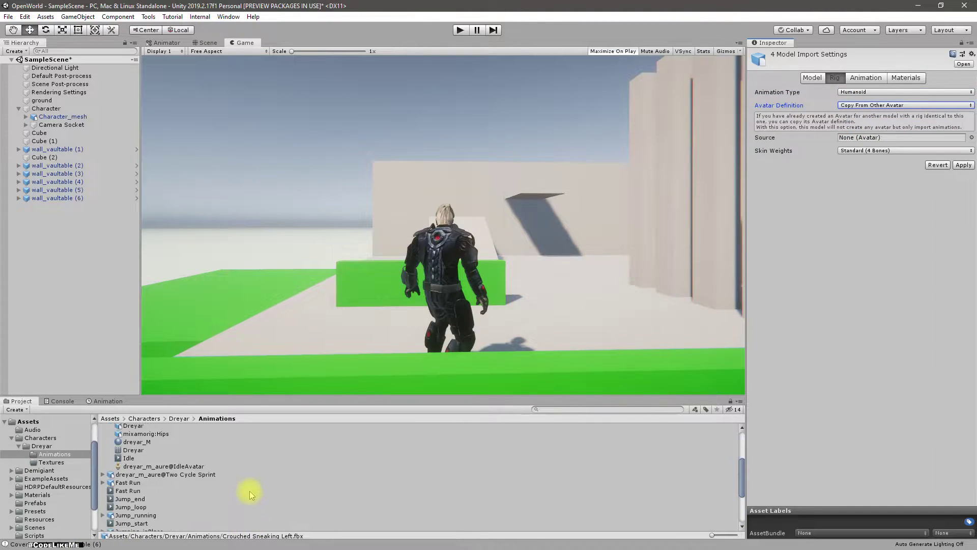
{"action": "left_click", "coordinate": [143, 466]}
{"action": "left_click_drag", "start_coordinate": [143, 466], "coordinate": [865, 137]}
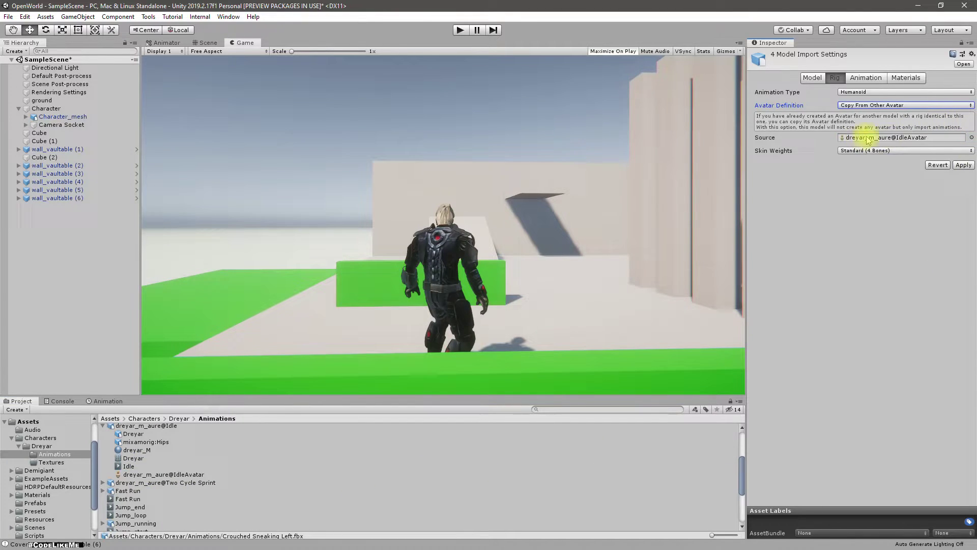
{"action": "left_click", "coordinate": [963, 166]}
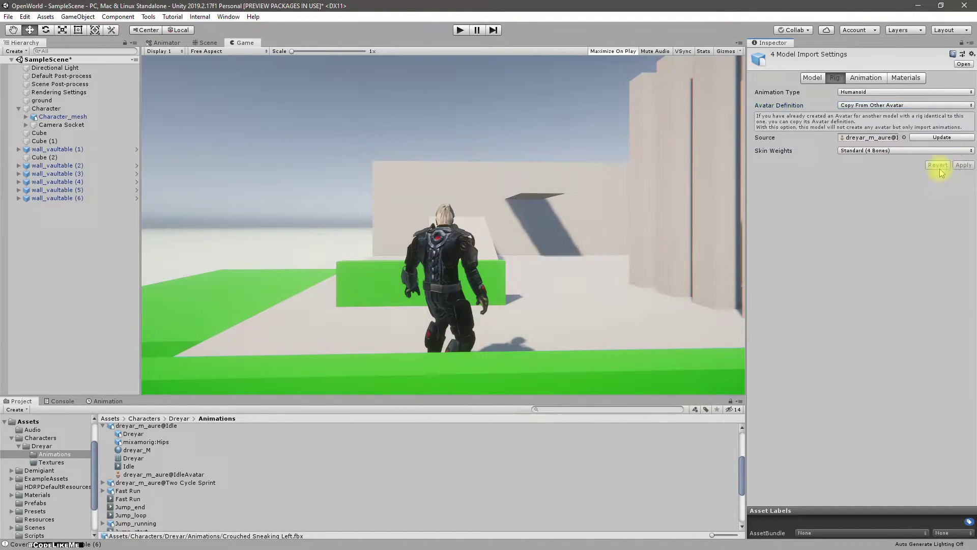
- Preview the Cover Idle and Cover To Stand animations in the Inspector
{"action": "scroll", "coordinate": [263, 479], "scroll_direction": "up", "scroll_amount": 4}
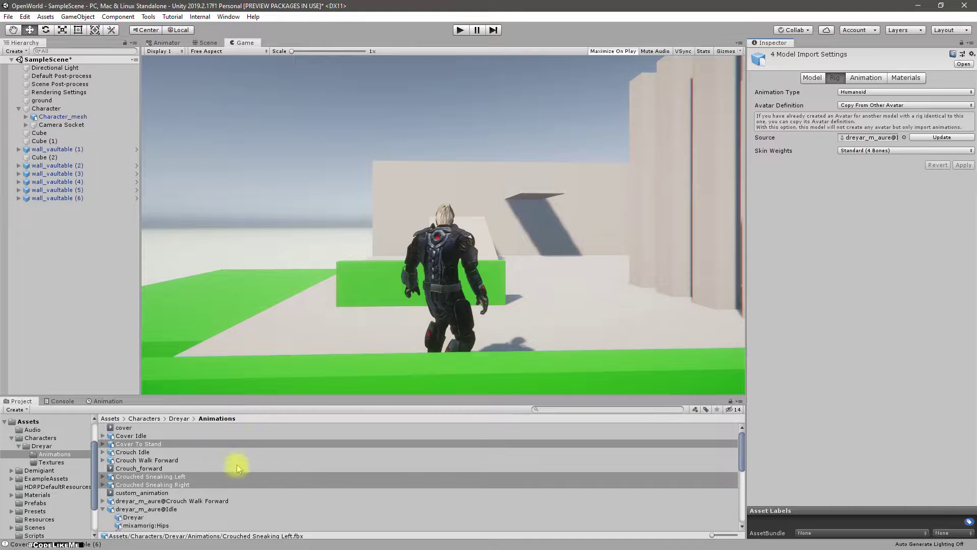
{"action": "left_click", "coordinate": [131, 436]}
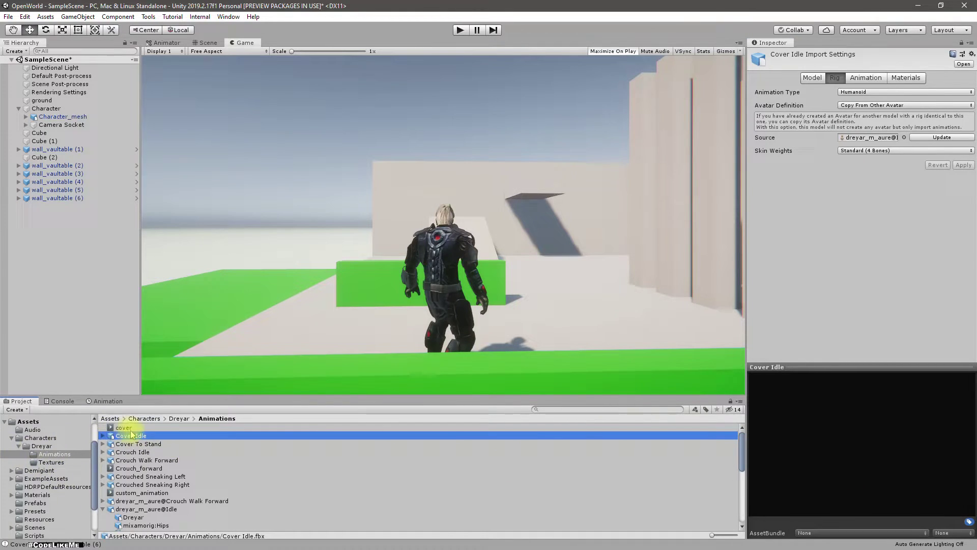
{"action": "left_click", "coordinate": [873, 75]}
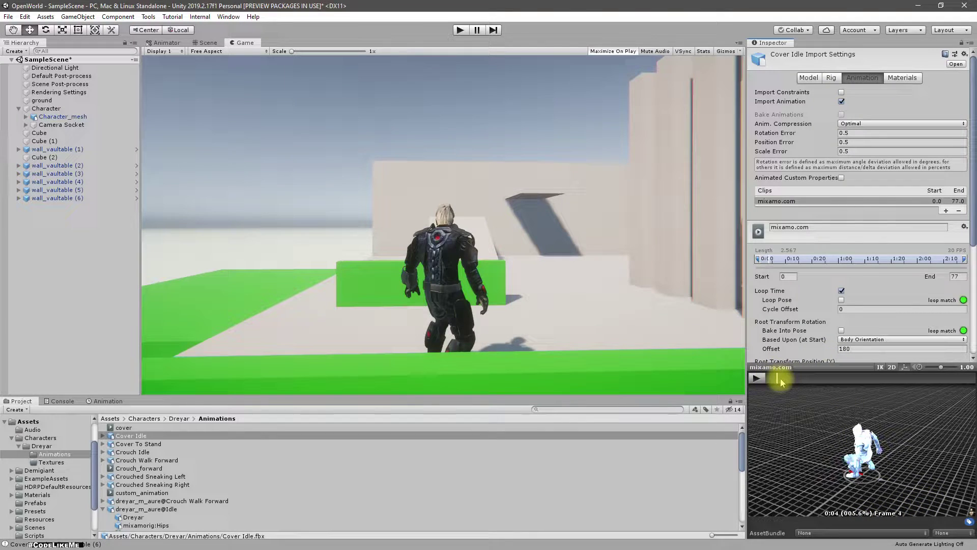
{"action": "left_click_drag", "start_coordinate": [781, 379], "coordinate": [792, 379]}
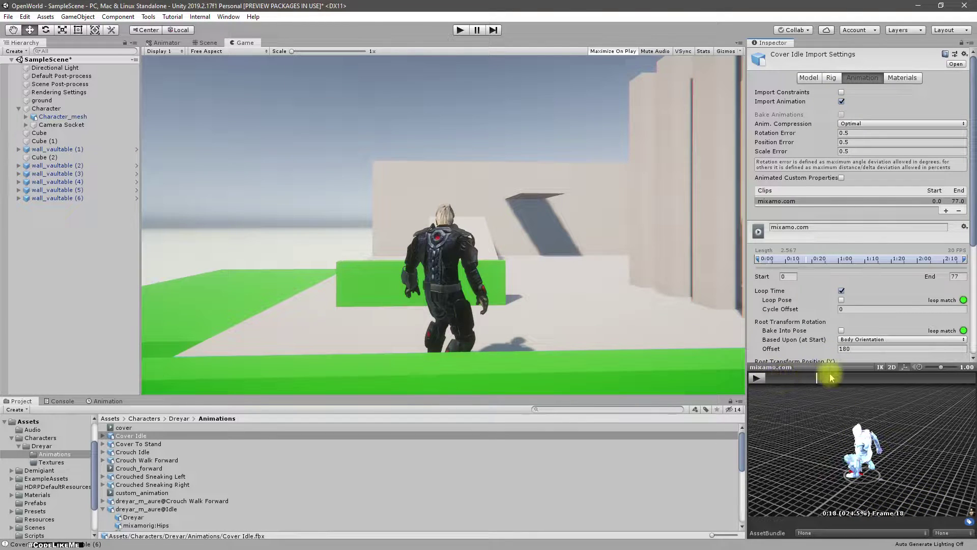
{"action": "left_click", "coordinate": [152, 444]}
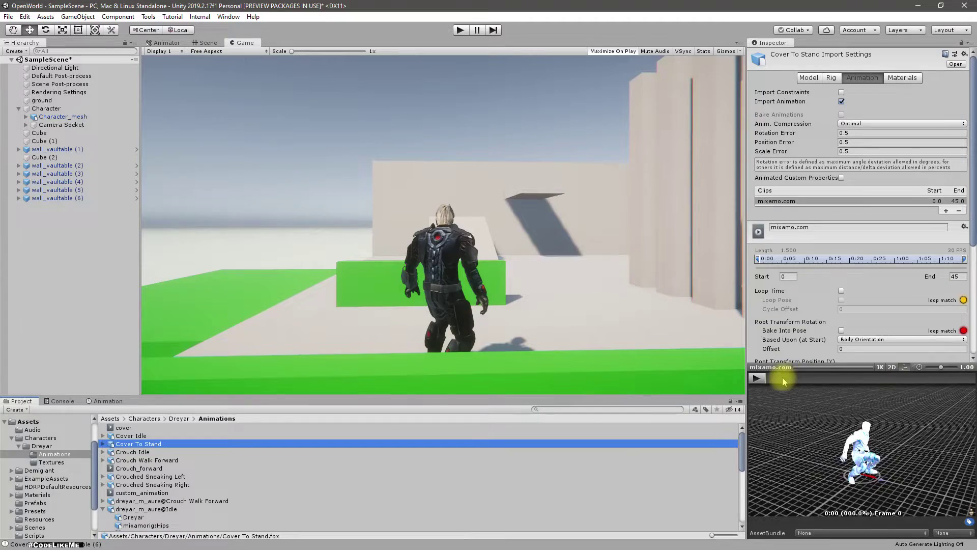
{"action": "mouse_move", "coordinate": [783, 379]}
{"action": "left_mouse_down"}
{"action": "mouse_move", "coordinate": [937, 369]}
{"action": "mouse_move", "coordinate": [18, 383]}
{"action": "mouse_move", "coordinate": [829, 384]}
{"action": "mouse_move", "coordinate": [786, 379]}
{"action": "left_mouse_up"}
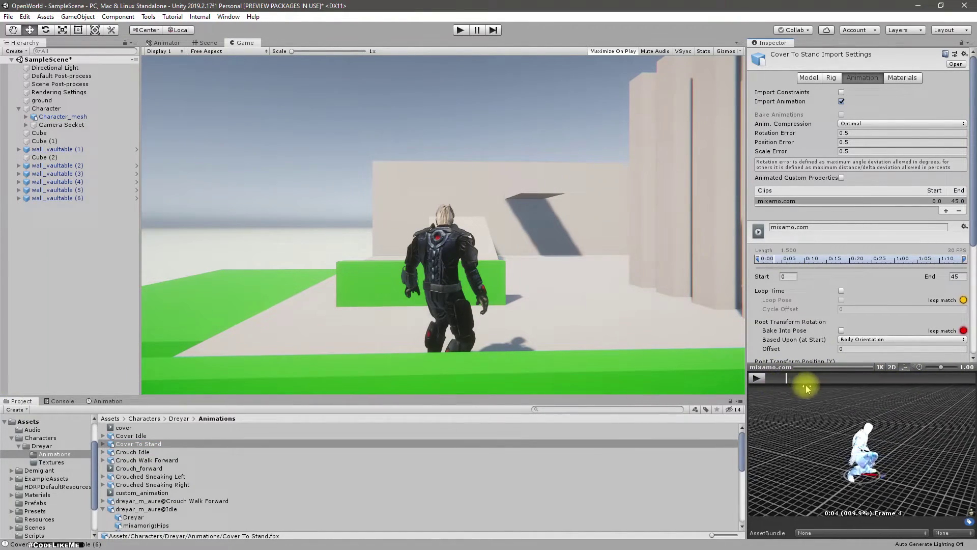
{"action": "left_click", "coordinate": [756, 377]}
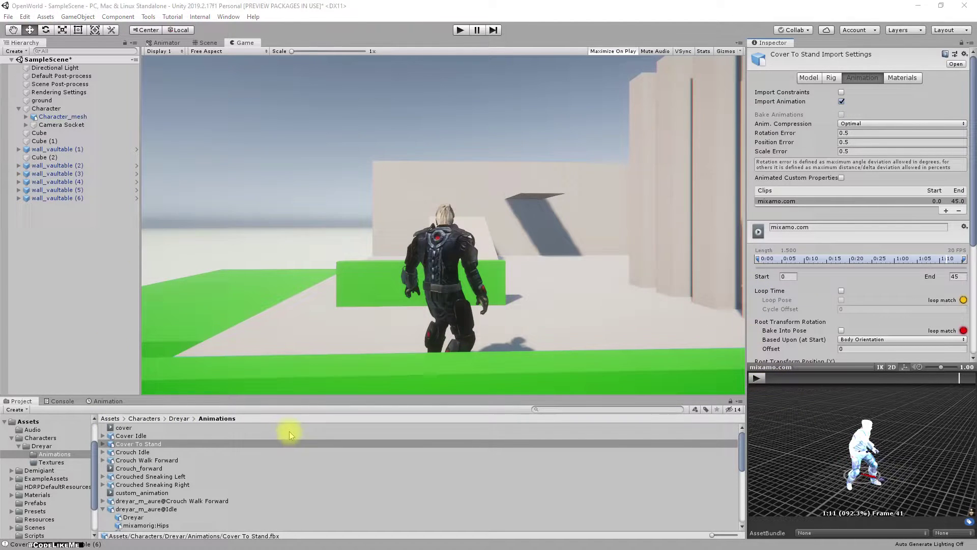
- Check the Crouch Walk Forward clip and scrub the Crouched Sneaking Left preview
{"action": "left_click", "coordinate": [155, 460]}
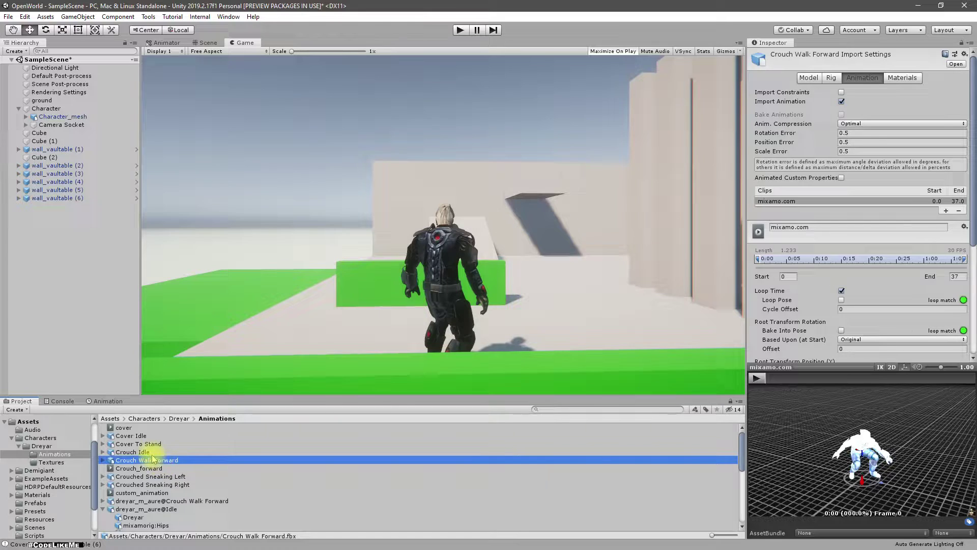
{"action": "left_click", "coordinate": [158, 475]}
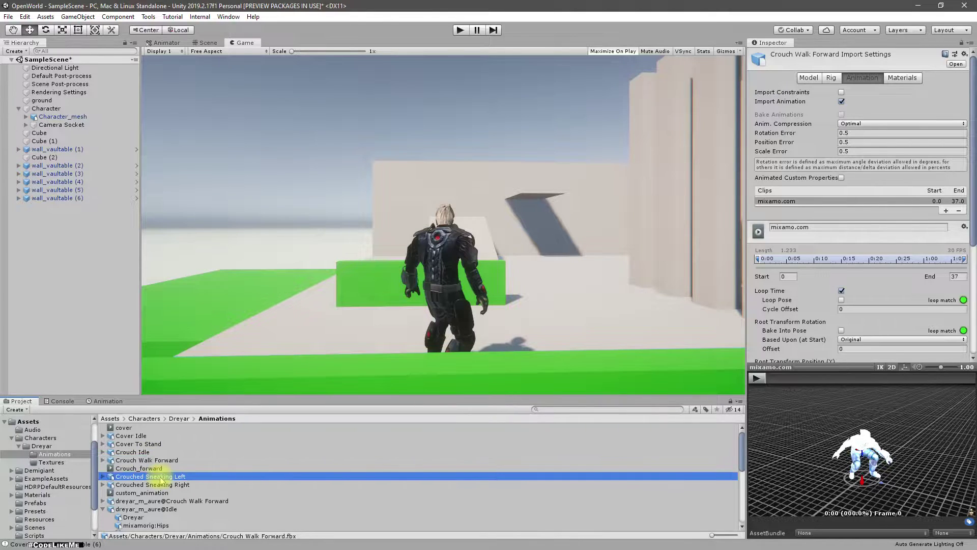
{"action": "left_click", "coordinate": [783, 378]}
{"action": "mouse_move", "coordinate": [784, 378]}
{"action": "left_mouse_down"}
{"action": "mouse_move", "coordinate": [942, 365]}
{"action": "mouse_move", "coordinate": [17, 356]}
{"action": "mouse_move", "coordinate": [819, 379]}
{"action": "mouse_move", "coordinate": [780, 381]}
{"action": "left_mouse_up"}
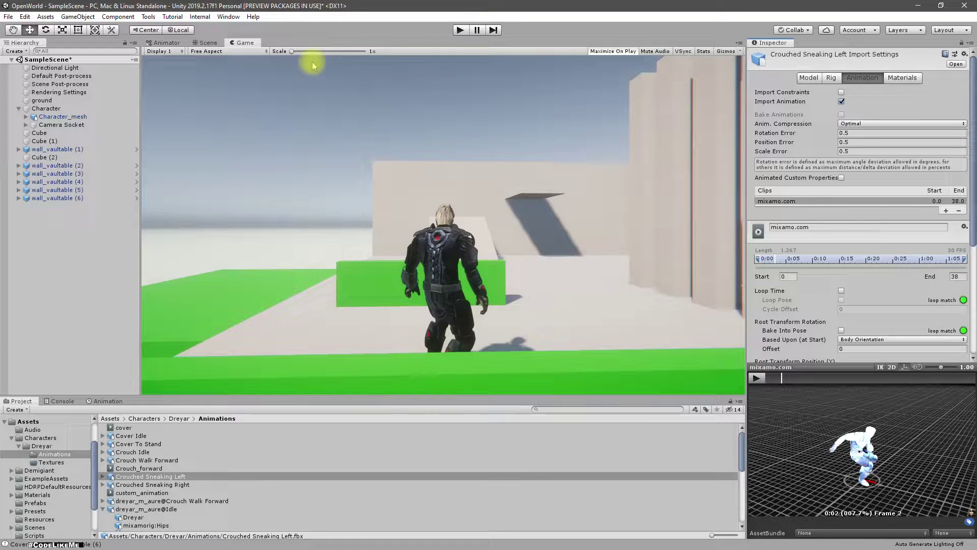
- Create a new state from a new Blend Tree in the Animator graph
{"action": "left_click", "coordinate": [166, 44]}
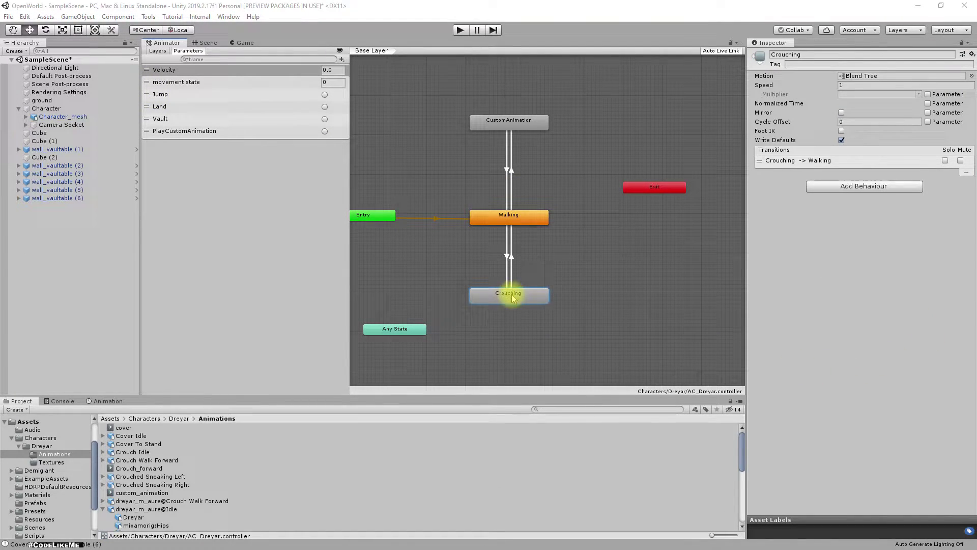
{"action": "right_click", "coordinate": [598, 236]}
{"action": "mouse_move", "coordinate": [629, 246]}
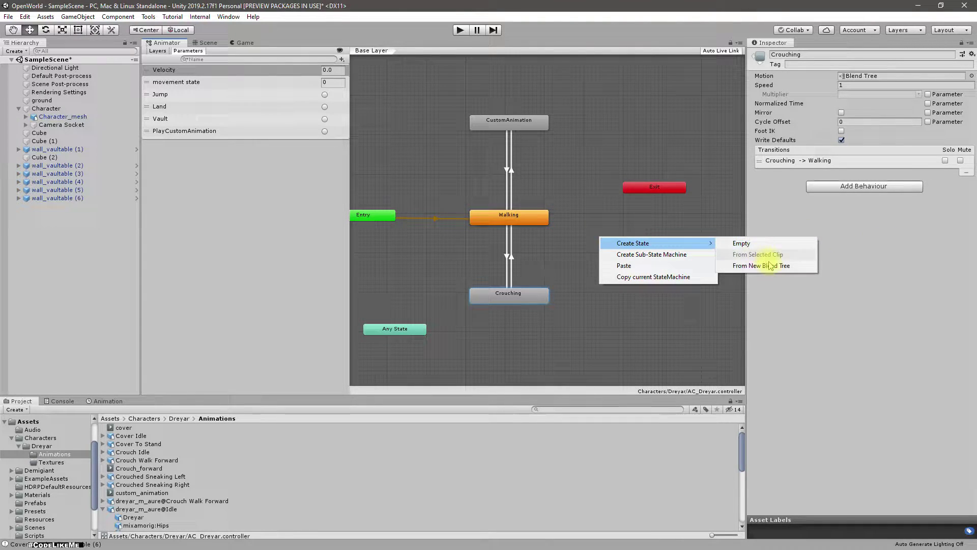
{"action": "left_click", "coordinate": [771, 266]}
{"action": "left_click", "coordinate": [652, 244]}
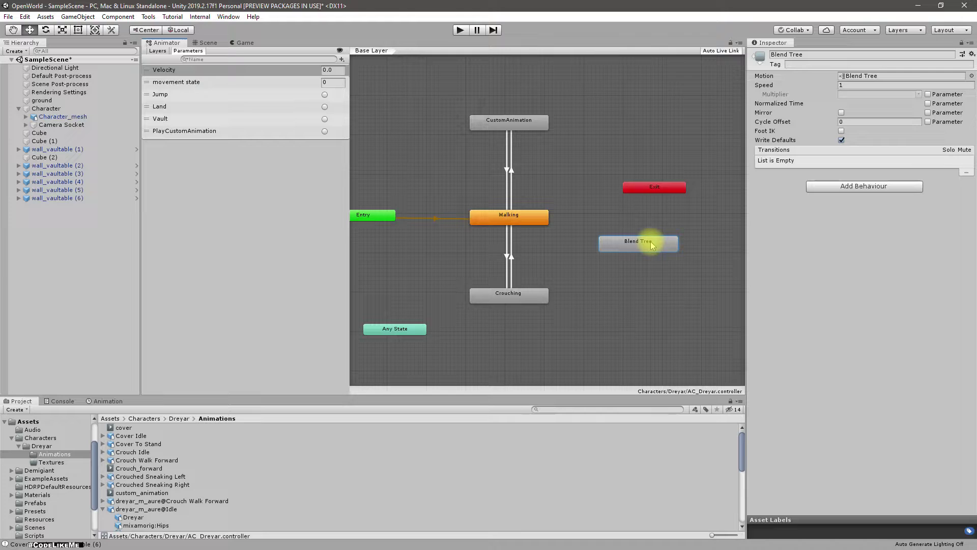
{"action": "double_click", "coordinate": [652, 244]}
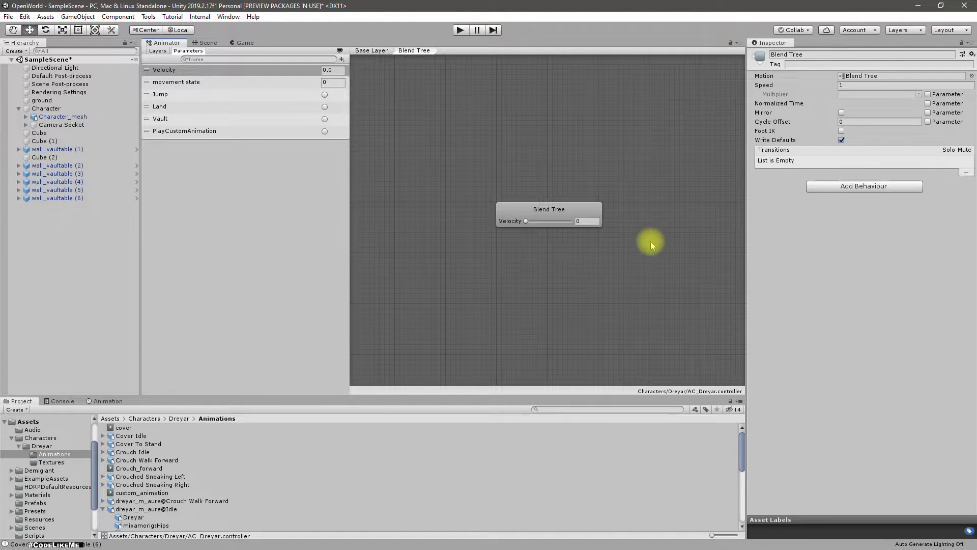
- Rename the blend tree state to InCover and open it
{"action": "left_click", "coordinate": [371, 51]}
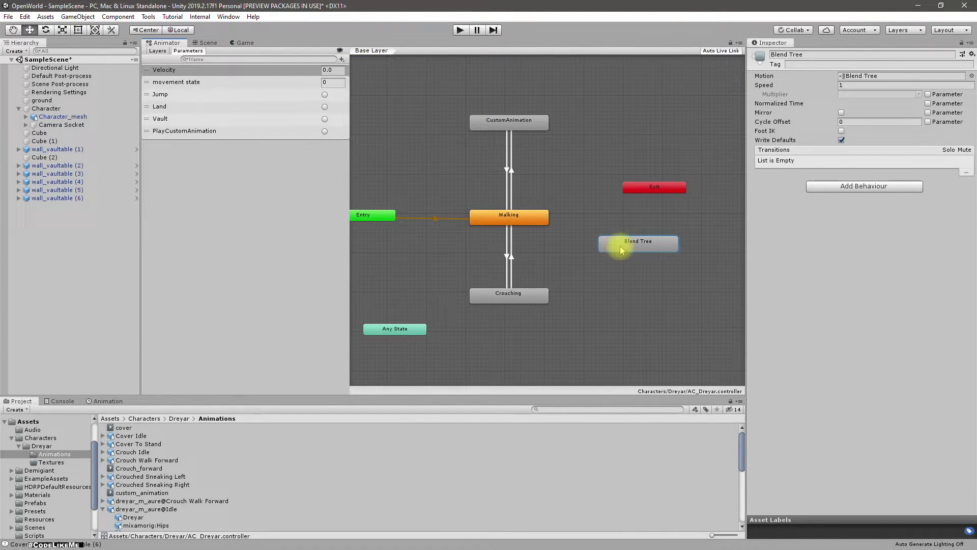
{"action": "left_click", "coordinate": [813, 54]}
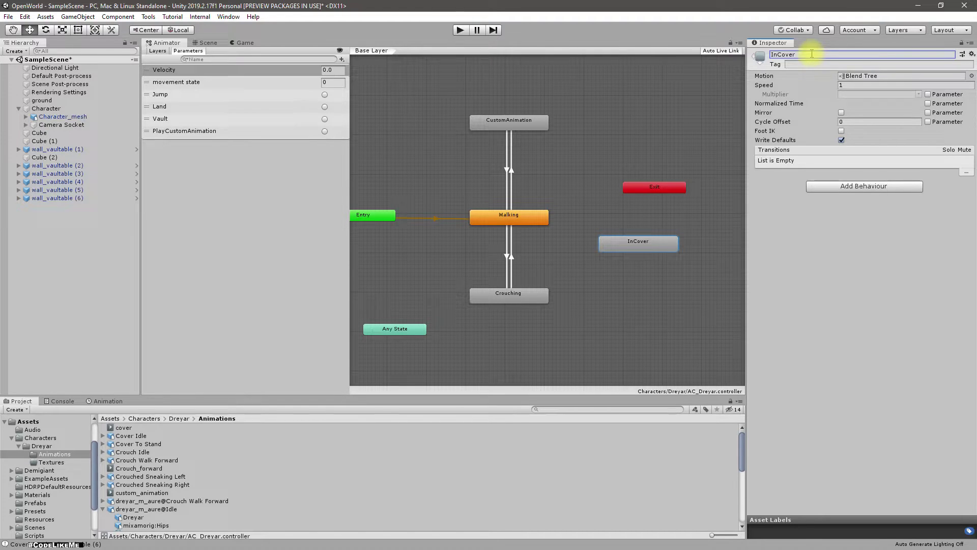
{"action": "double_click", "coordinate": [612, 244]}
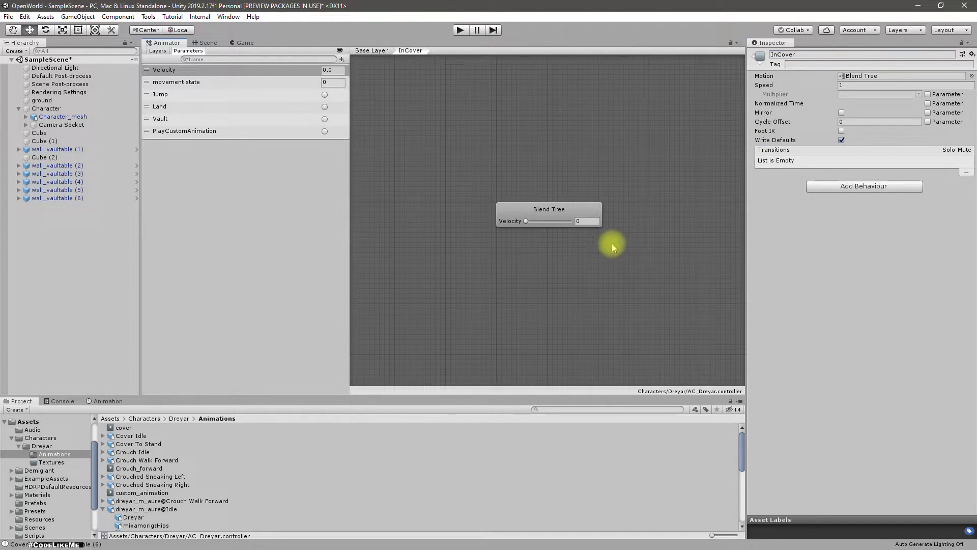
- Add three empty motion fields to the InCover blend tree
{"action": "left_click", "coordinate": [545, 211]}
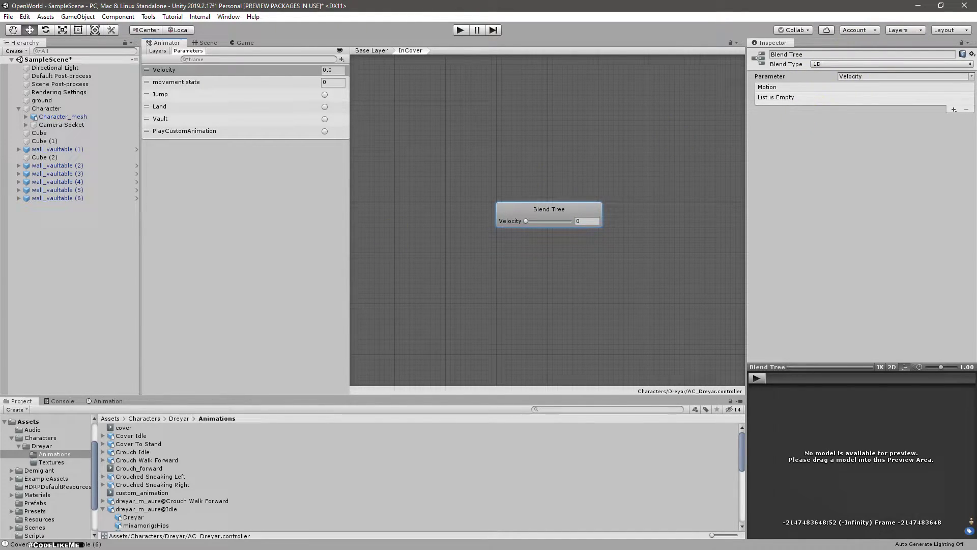
{"action": "left_click", "coordinate": [954, 110]}
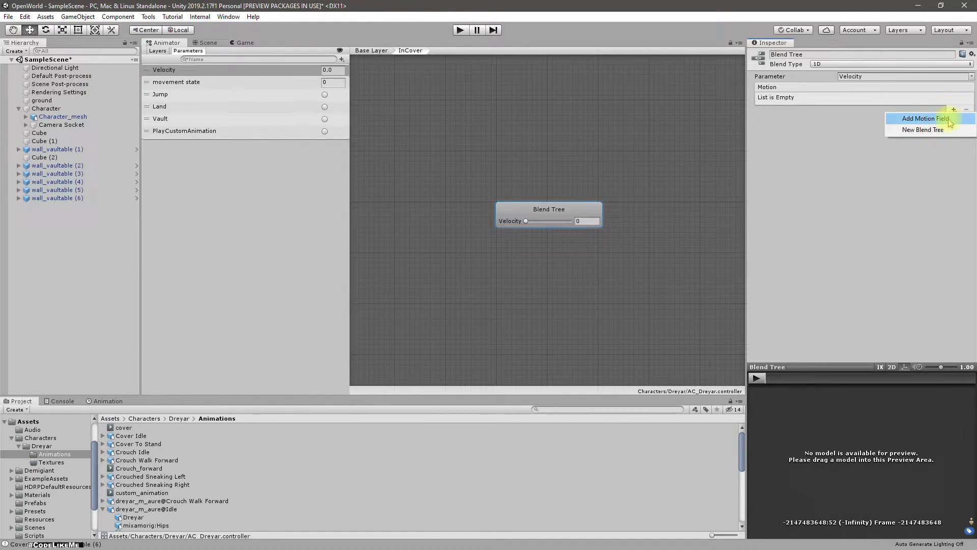
{"action": "left_click", "coordinate": [950, 119]}
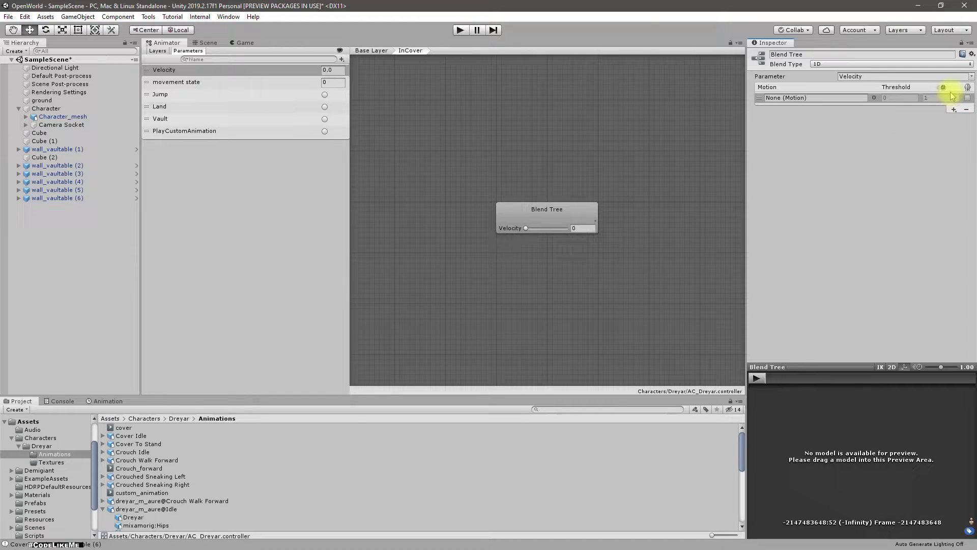
{"action": "left_click", "coordinate": [954, 110]}
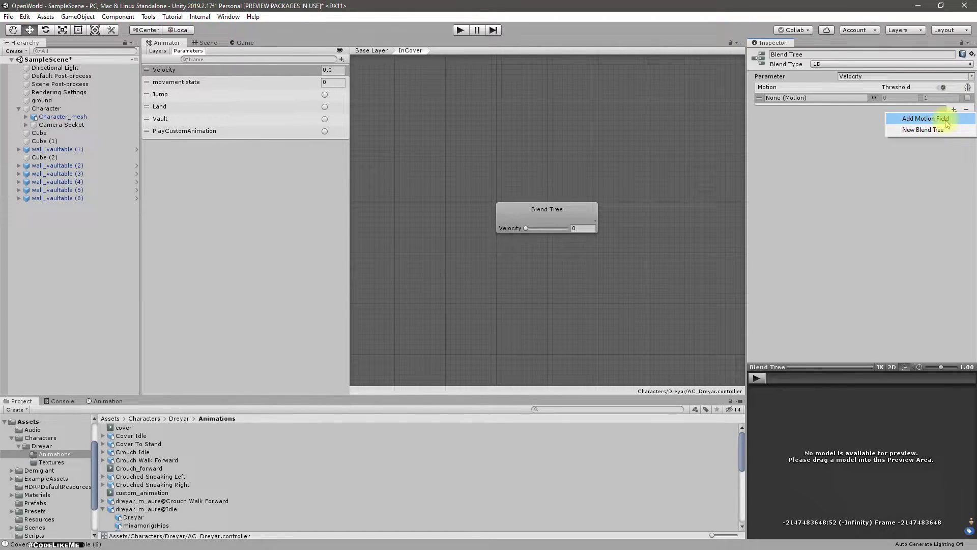
{"action": "left_click", "coordinate": [948, 122]}
{"action": "left_click", "coordinate": [953, 154]}
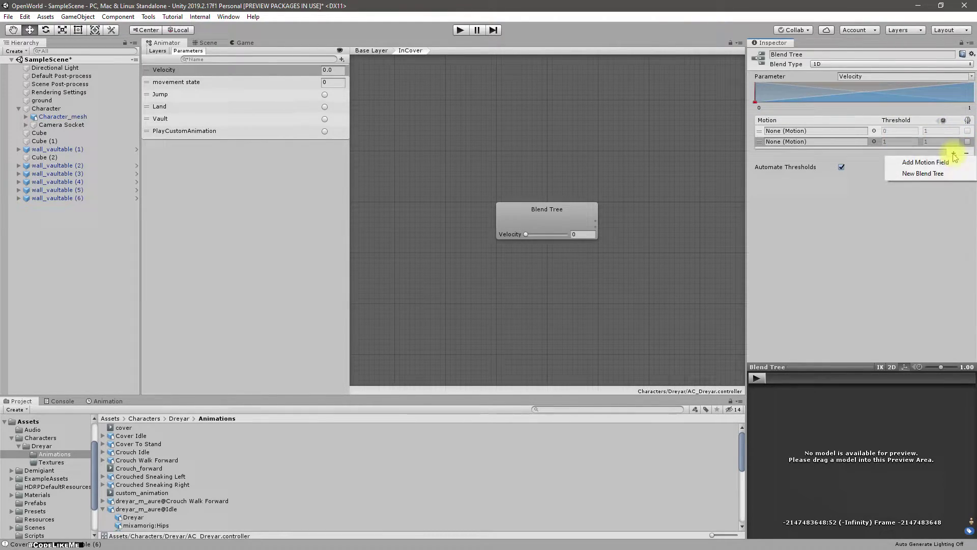
{"action": "left_click", "coordinate": [950, 163]}
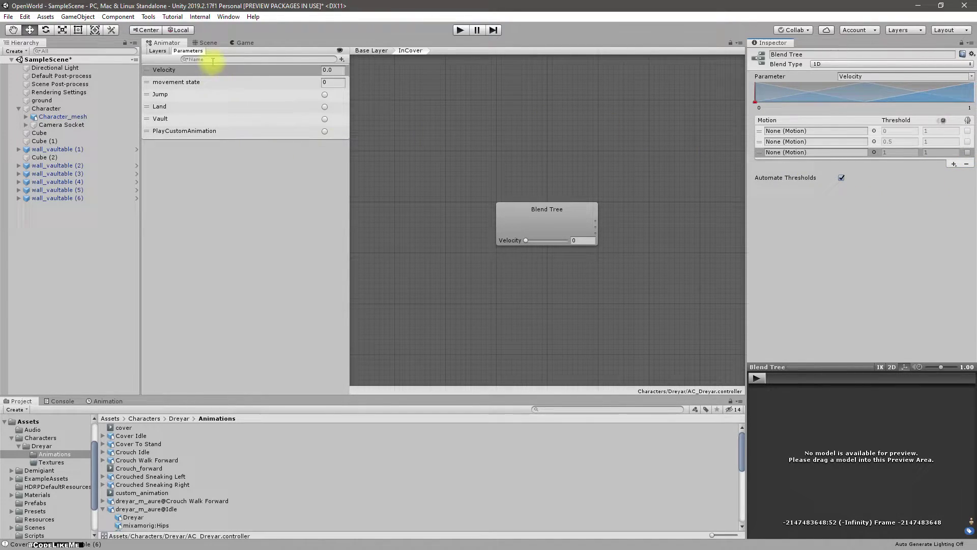
- Expand Crouch Idle and Cover Idle to locate the Cover Idle clip, then reselect the blend tree
{"action": "left_click", "coordinate": [103, 452]}
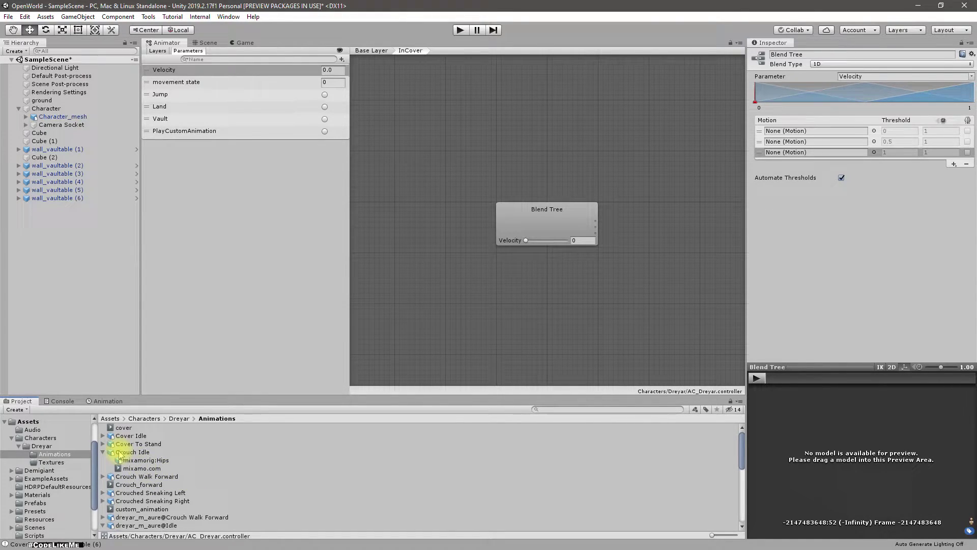
{"action": "left_click", "coordinate": [107, 437]}
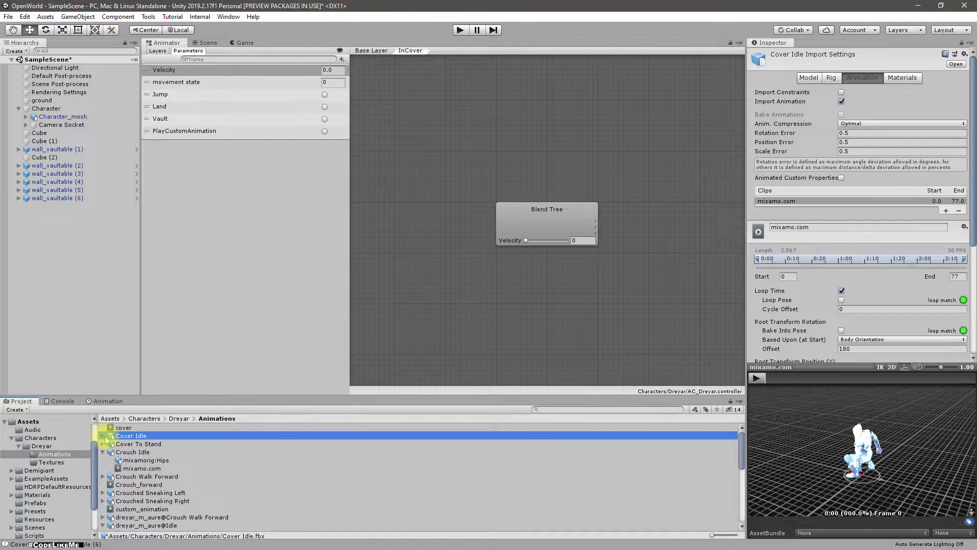
{"action": "left_click", "coordinate": [103, 436]}
{"action": "left_click", "coordinate": [141, 452]}
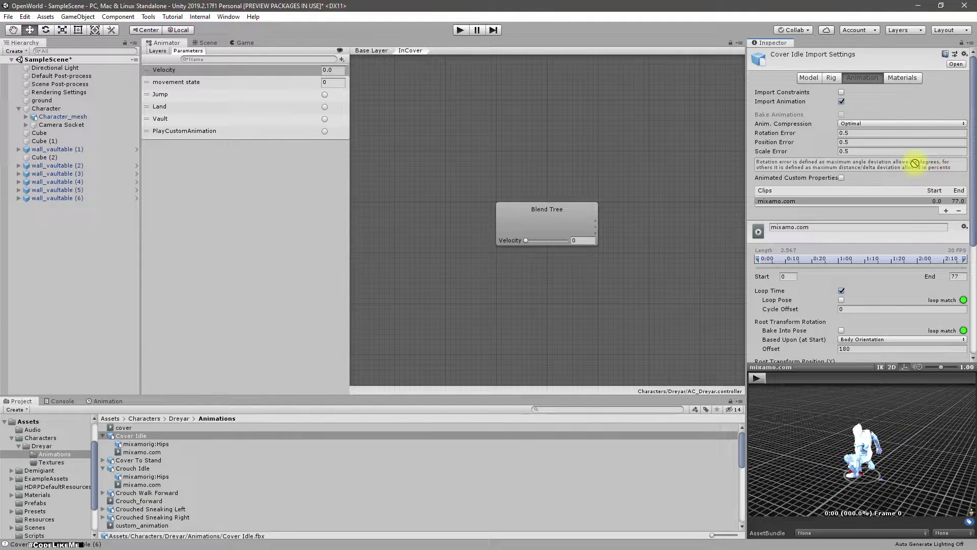
{"action": "key", "text": "Escape"}
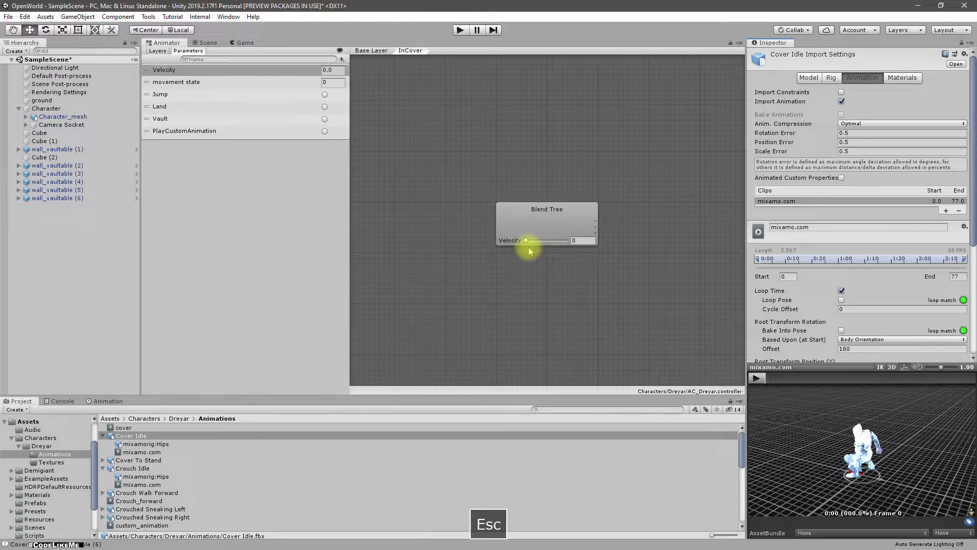
{"action": "left_click", "coordinate": [532, 220]}
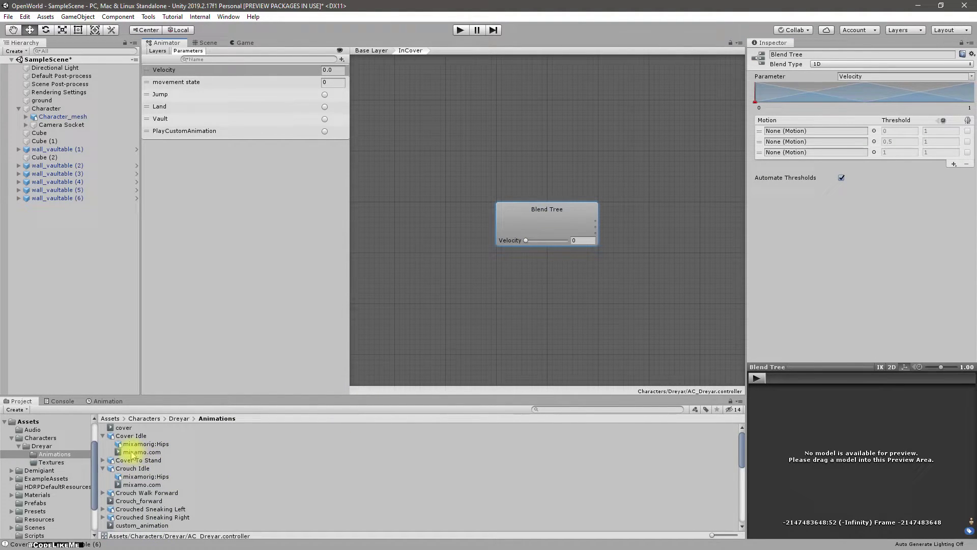
- Put Cover Idle in the middle motion slot and Crouched Sneaking Left in the first
{"action": "left_click_drag", "start_coordinate": [131, 453], "coordinate": [788, 145]}
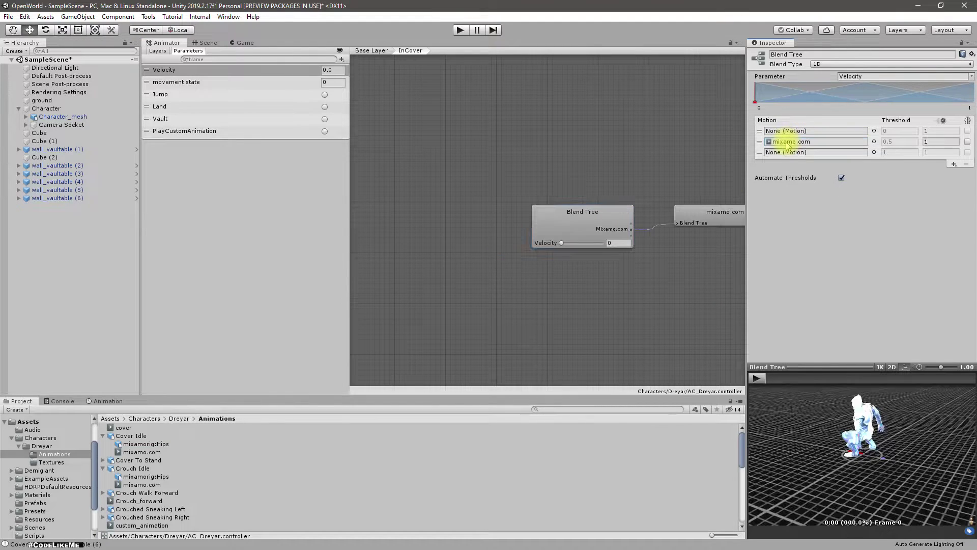
{"action": "left_click", "coordinate": [104, 510]}
{"action": "scroll", "coordinate": [214, 486], "scroll_direction": "down", "scroll_amount": 2}
{"action": "left_click", "coordinate": [144, 495]}
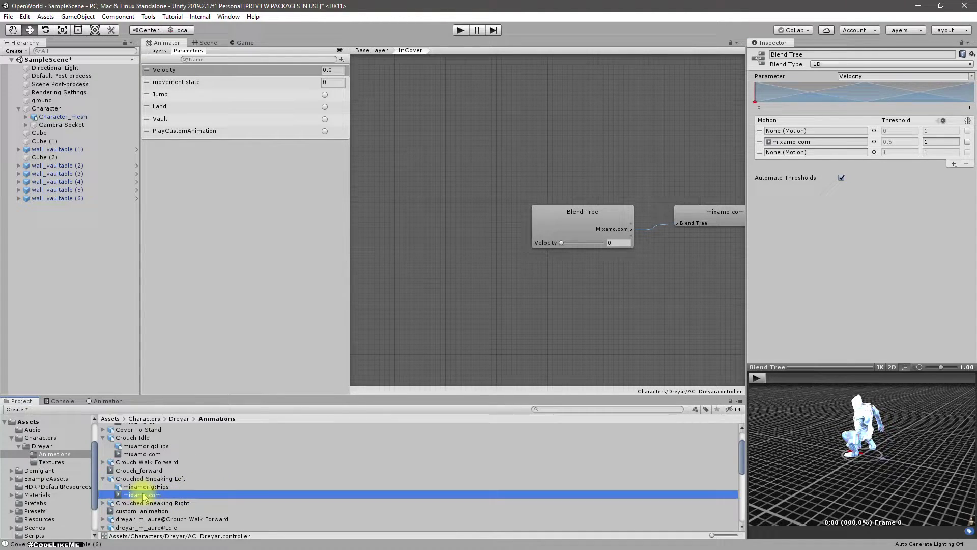
{"action": "left_click_drag", "start_coordinate": [144, 495], "coordinate": [803, 135]}
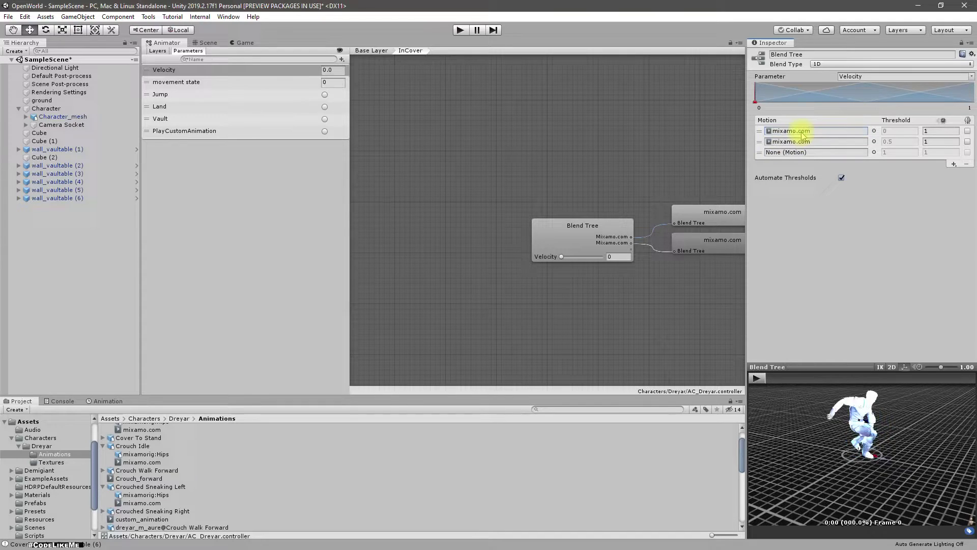
- Put Crouched Sneaking Right in the third motion slot and scrub the blended preview
{"action": "scroll", "coordinate": [219, 478], "scroll_direction": "down", "scroll_amount": 5}
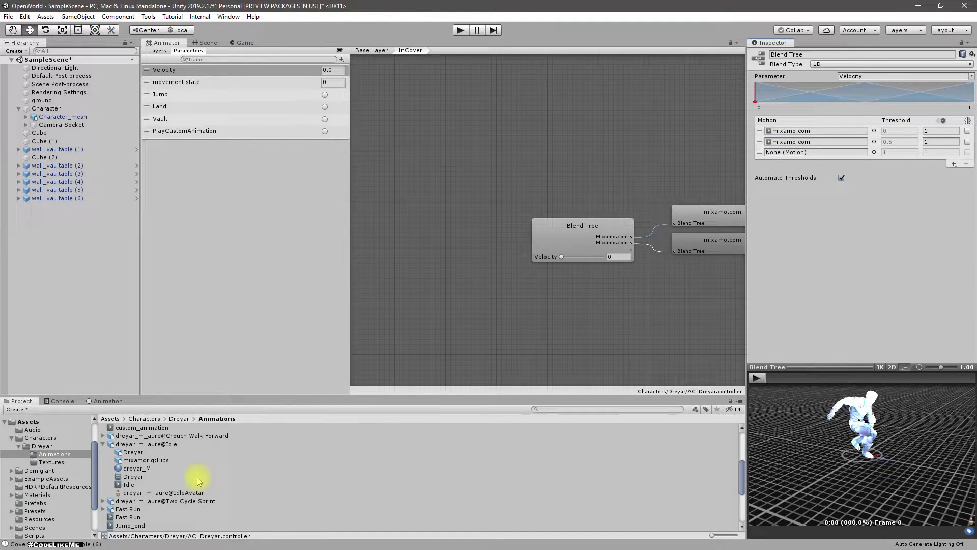
{"action": "scroll", "coordinate": [183, 477], "scroll_direction": "up", "scroll_amount": 2}
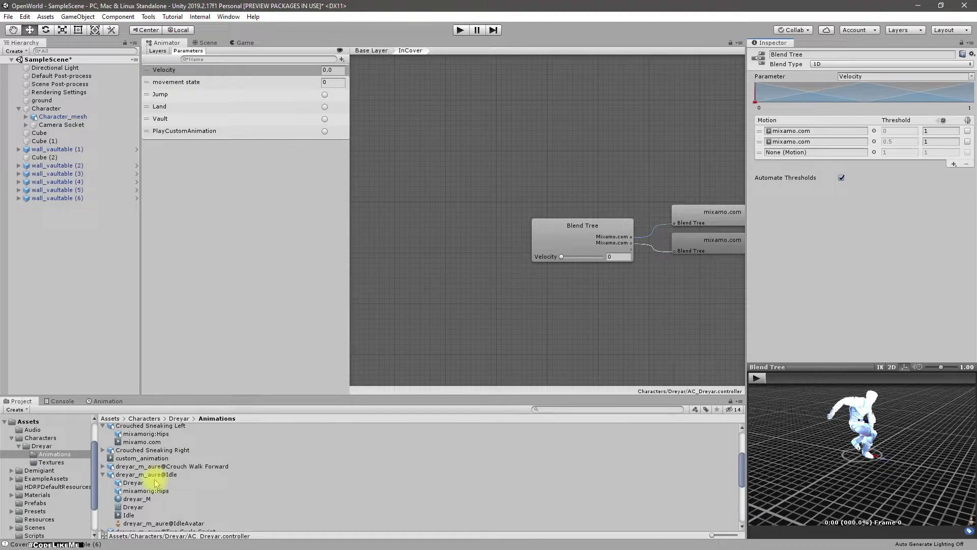
{"action": "scroll", "coordinate": [156, 483], "scroll_direction": "up", "scroll_amount": 2}
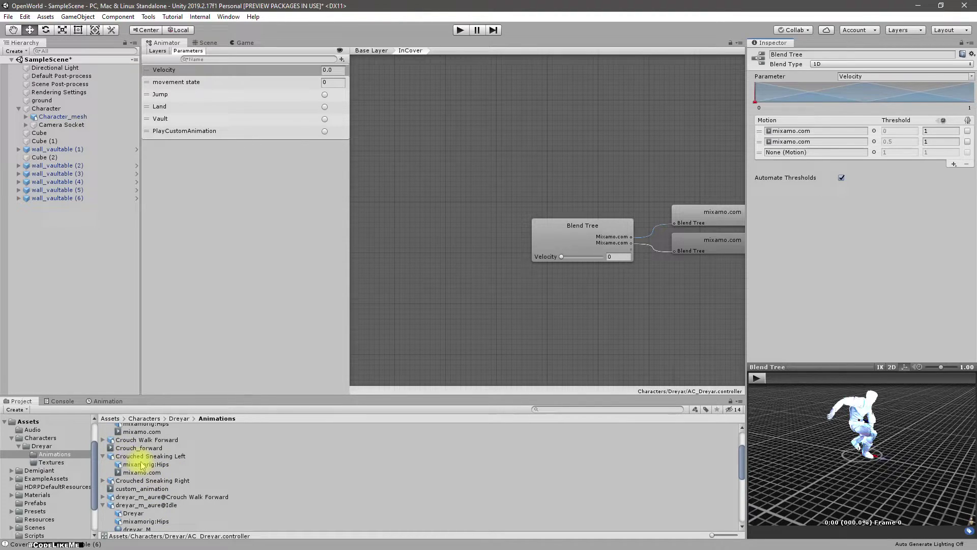
{"action": "left_click", "coordinate": [102, 480]}
{"action": "left_click_drag", "start_coordinate": [142, 497], "coordinate": [797, 154]}
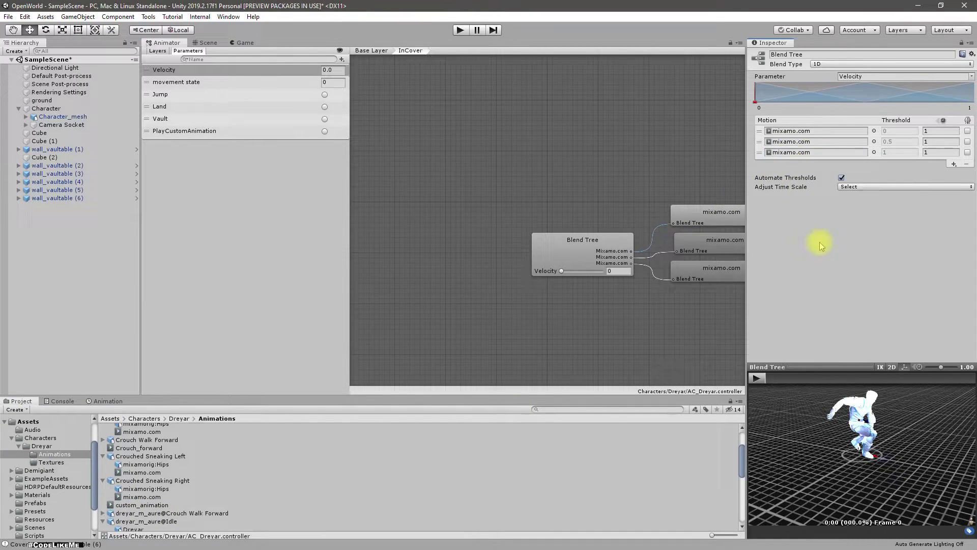
{"action": "left_click_drag", "start_coordinate": [793, 376], "coordinate": [832, 381]}
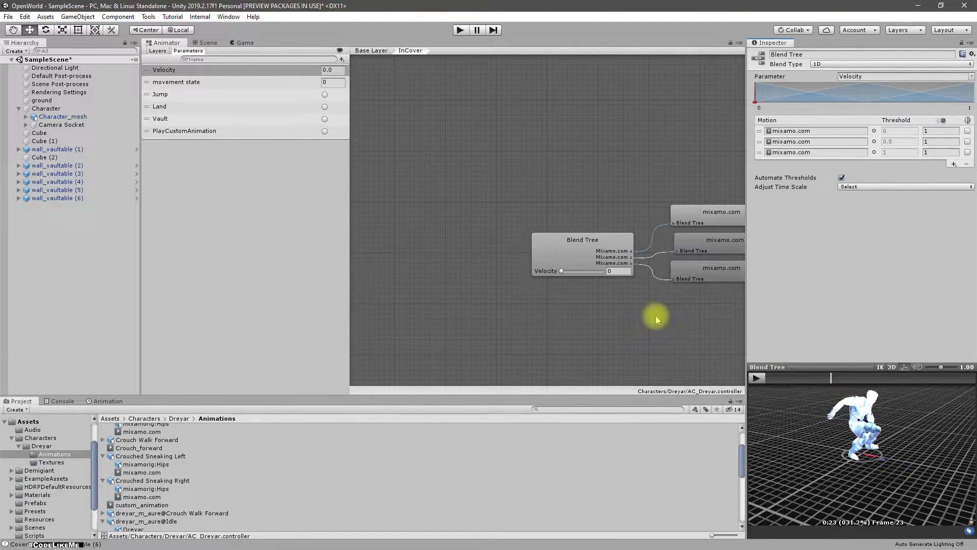
- Begin editing the blend tree thresholds, entering -1 and 0.01
{"action": "left_click", "coordinate": [578, 241]}
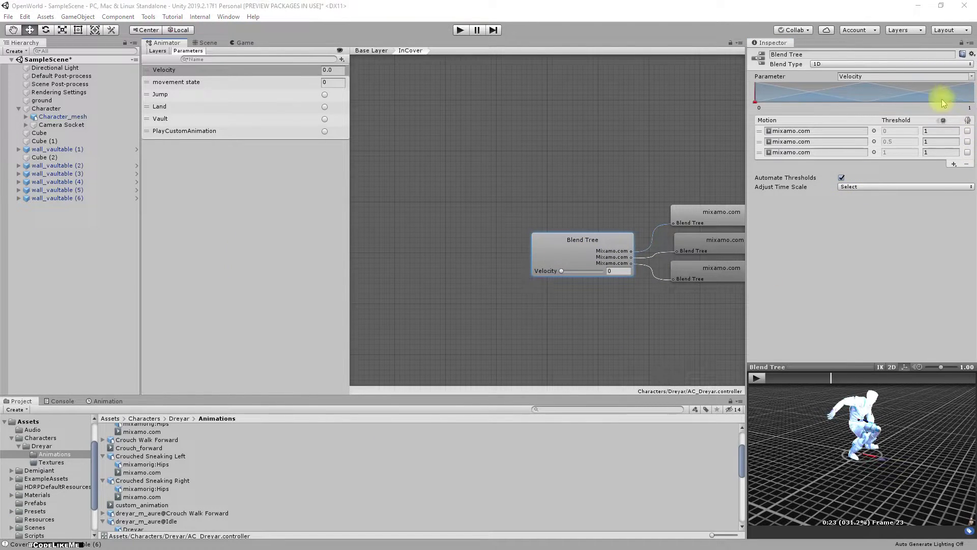
{"action": "left_click", "coordinate": [936, 130]}
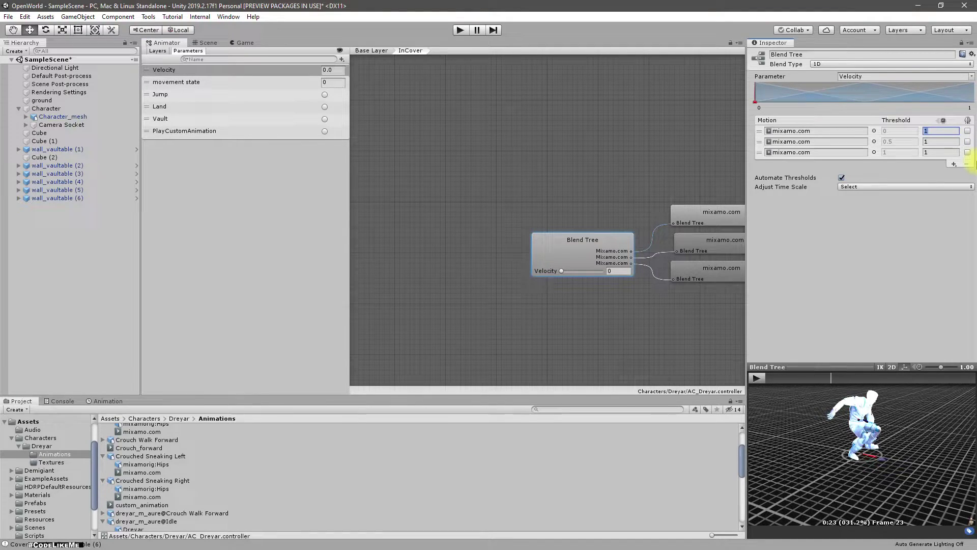
{"action": "type", "text": "-1"}
{"action": "key", "text": "Tab"}
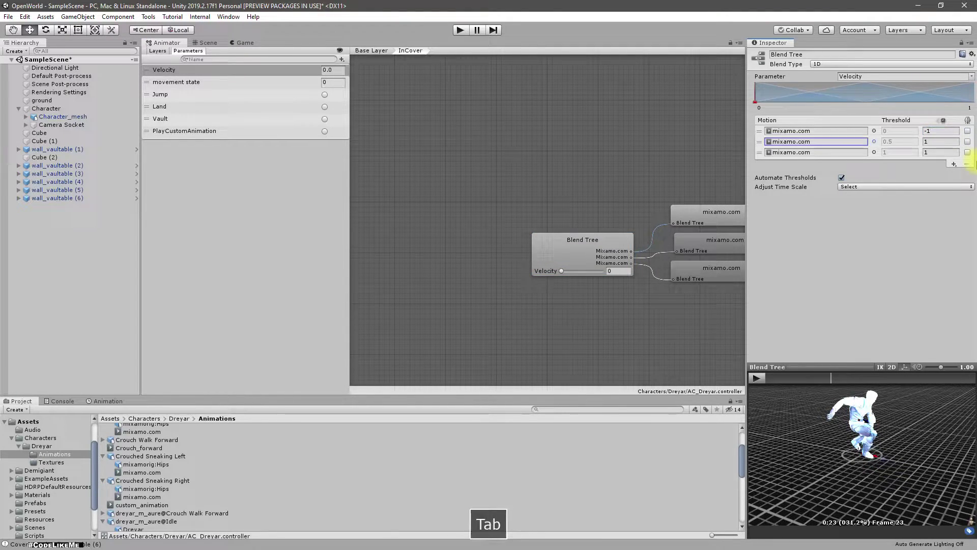
{"action": "key", "text": "Tab"}
{"action": "type", "text": "0.01"}
{"action": "key", "text": "Tab"}
{"action": "key", "text": "Tab"}
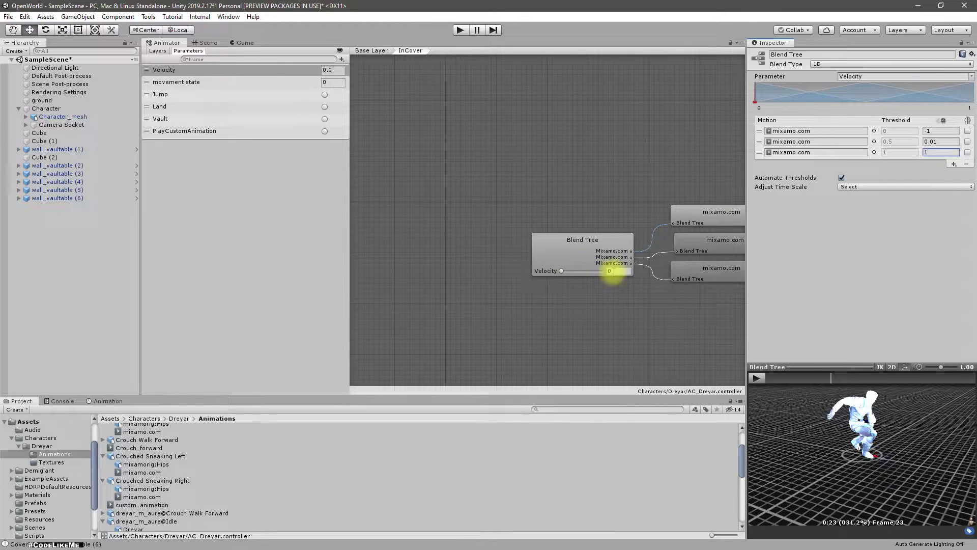
- Finalize the thresholds at 0.01, 1 and 2 and test the blend with the Velocity slider
{"action": "left_click", "coordinate": [624, 271]}
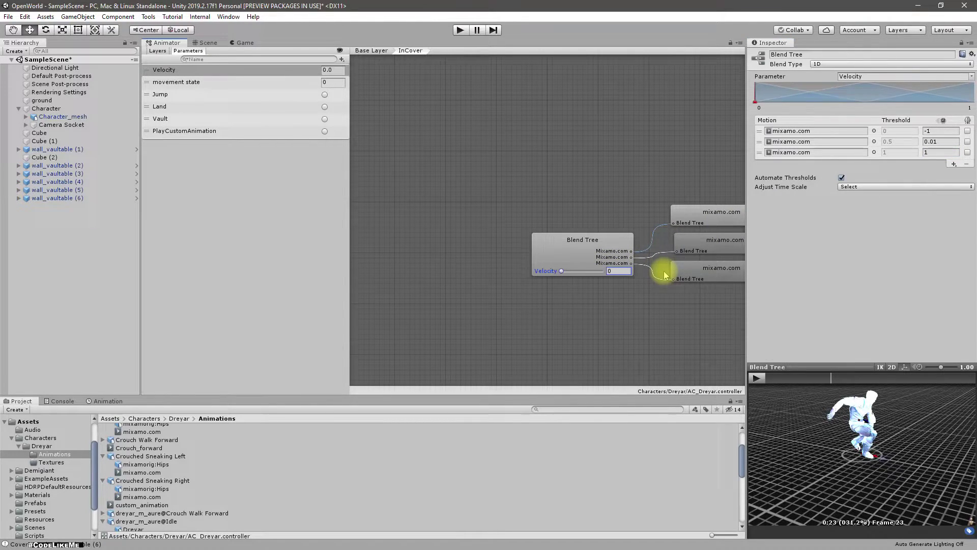
{"action": "left_click", "coordinate": [935, 132]}
{"action": "key", "text": "Tab"}
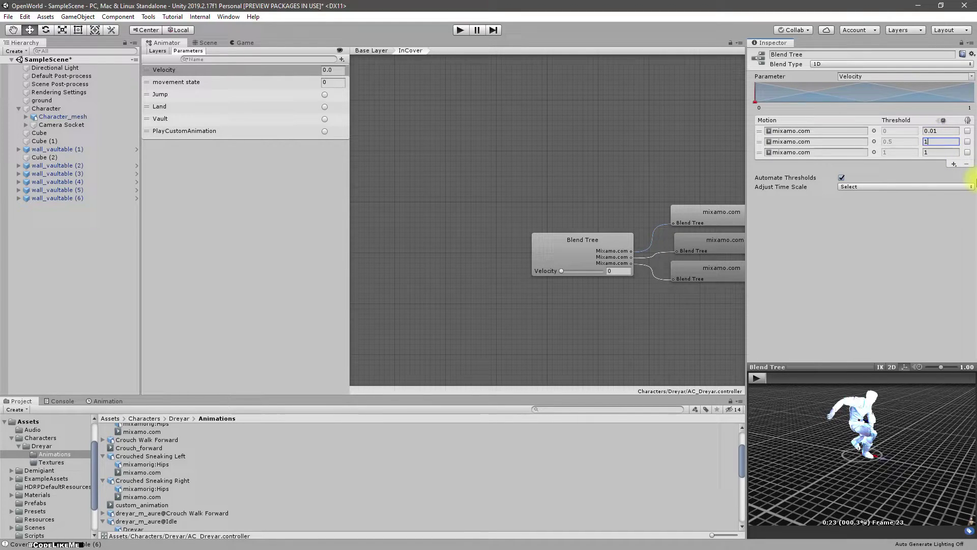
{"action": "key", "text": "Tab"}
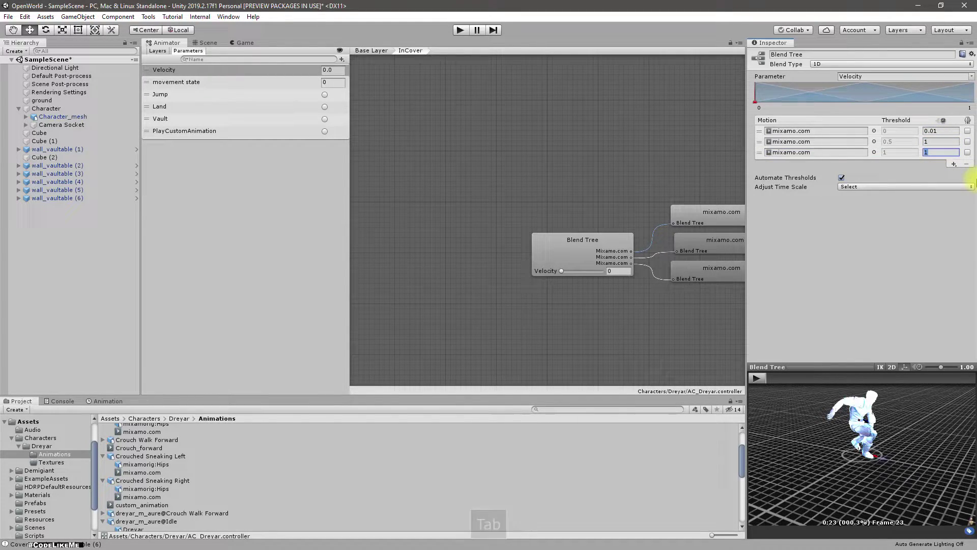
{"action": "type", "text": "2"}
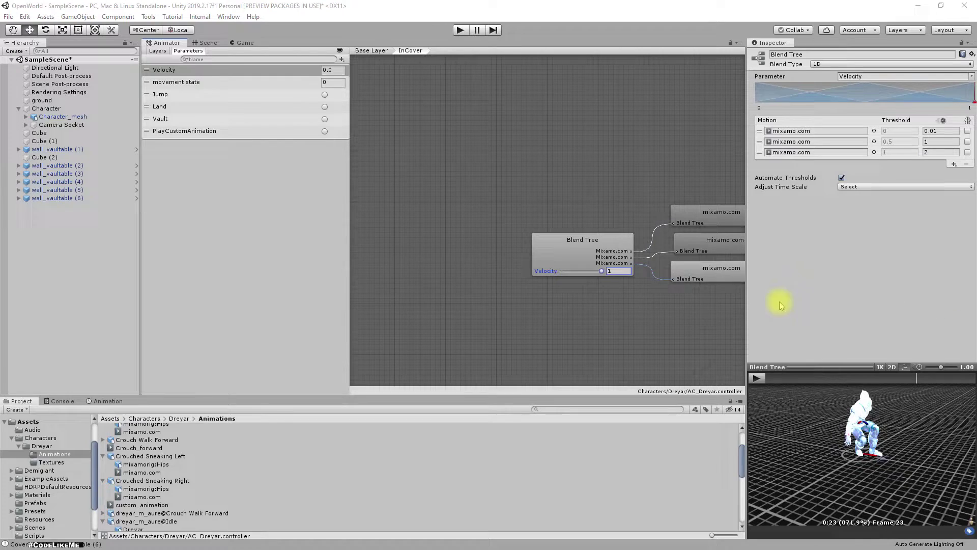
{"action": "left_click", "coordinate": [601, 271]}
{"action": "mouse_move", "coordinate": [600, 273]}
{"action": "left_mouse_down"}
{"action": "mouse_move", "coordinate": [556, 279]}
{"action": "mouse_move", "coordinate": [620, 268]}
{"action": "left_mouse_up"}
- Set Crouched Sneaking Left's Root Transform Rotation Offset to 180
{"action": "left_click", "coordinate": [792, 131]}
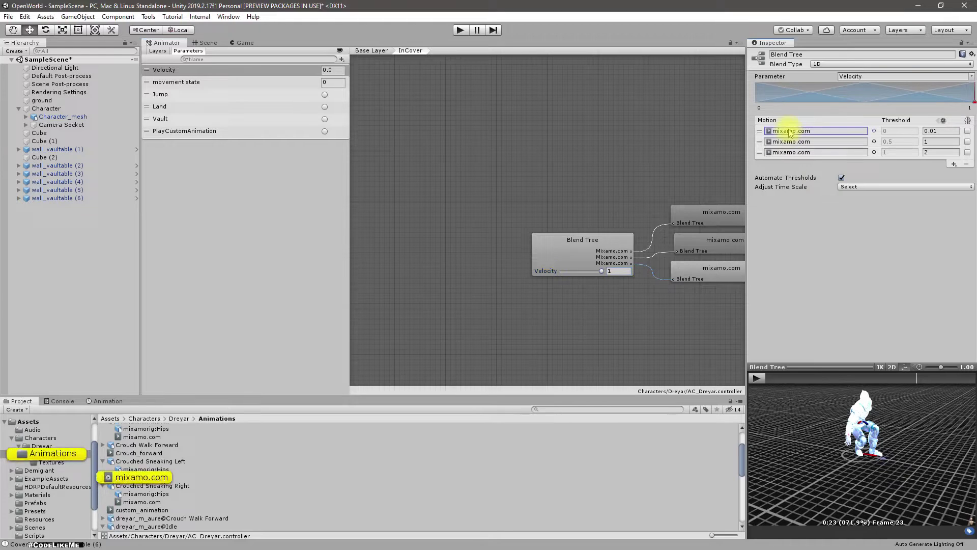
{"action": "left_click", "coordinate": [148, 461]}
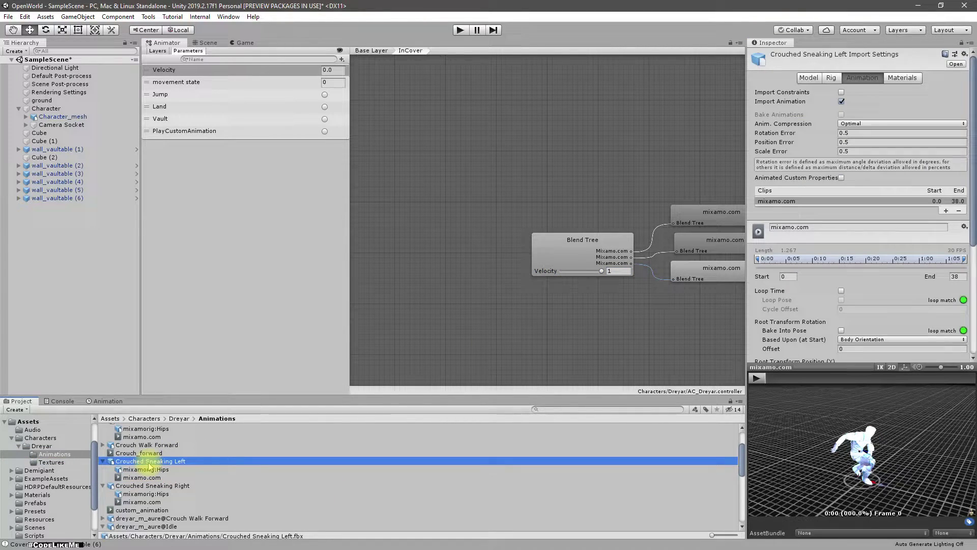
{"action": "scroll", "coordinate": [875, 265], "scroll_direction": "down", "scroll_amount": 5}
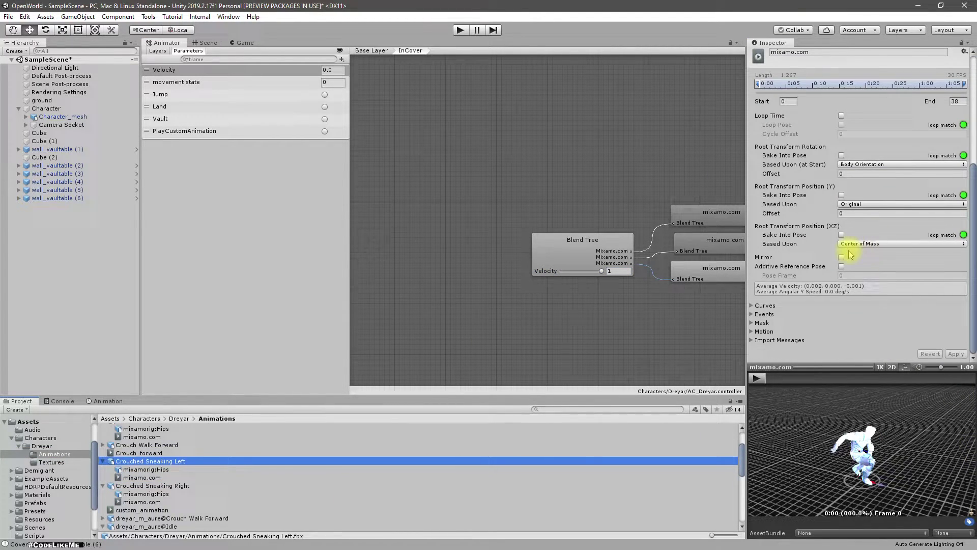
{"action": "scroll", "coordinate": [850, 247], "scroll_direction": "up", "scroll_amount": 5}
{"action": "scroll", "coordinate": [851, 251], "scroll_direction": "down", "scroll_amount": 5}
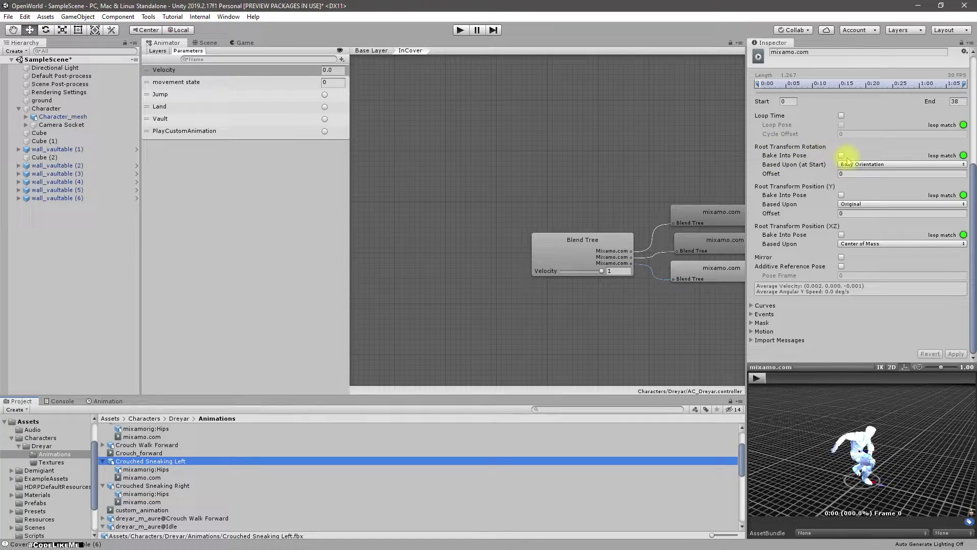
{"action": "left_click", "coordinate": [859, 173]}
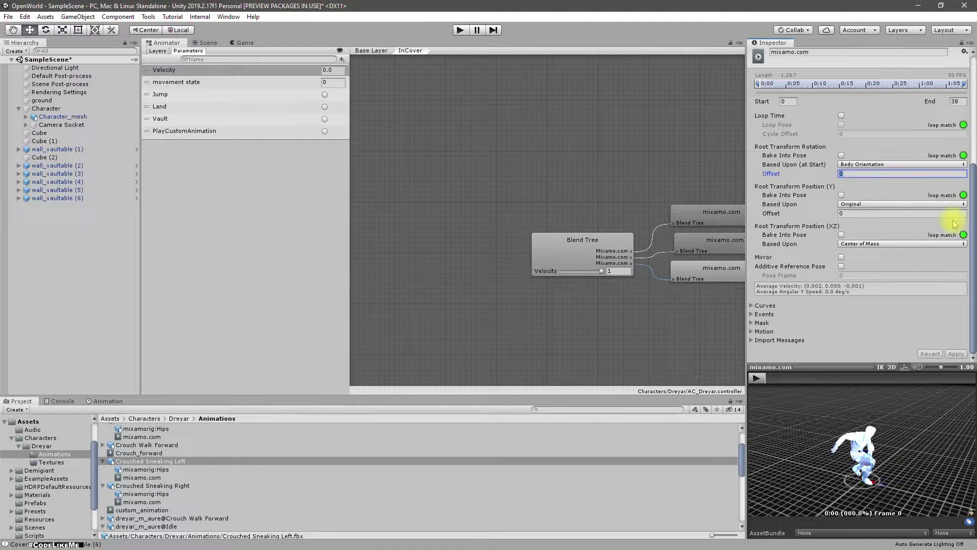
{"action": "type", "text": "180"}
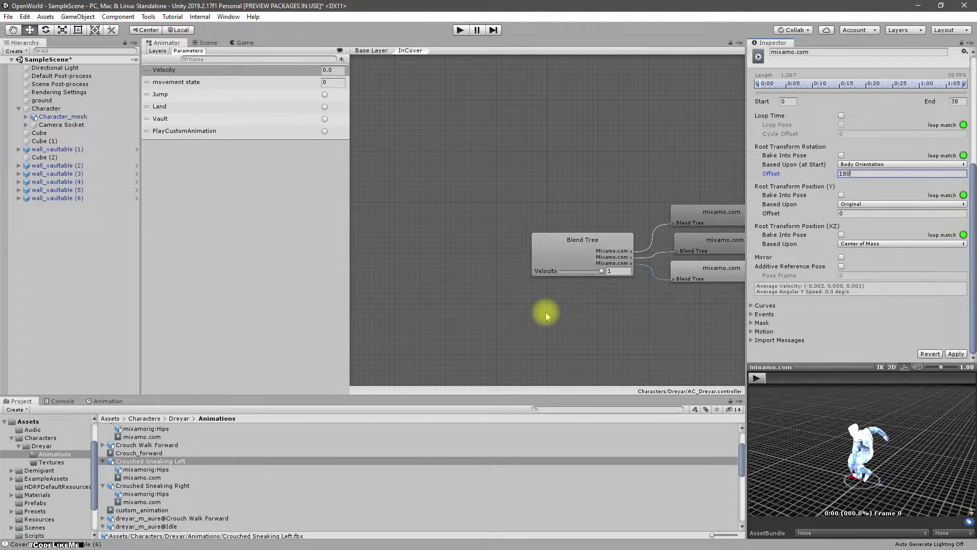
- Apply that change and give Crouched Sneaking Right a root rotation offset of 180
{"action": "left_click", "coordinate": [155, 487]}
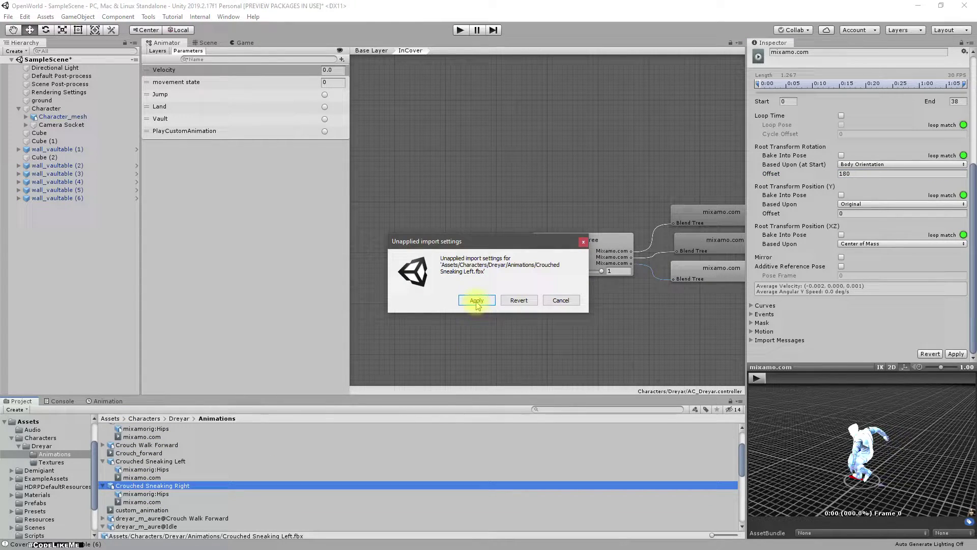
{"action": "left_click", "coordinate": [476, 300]}
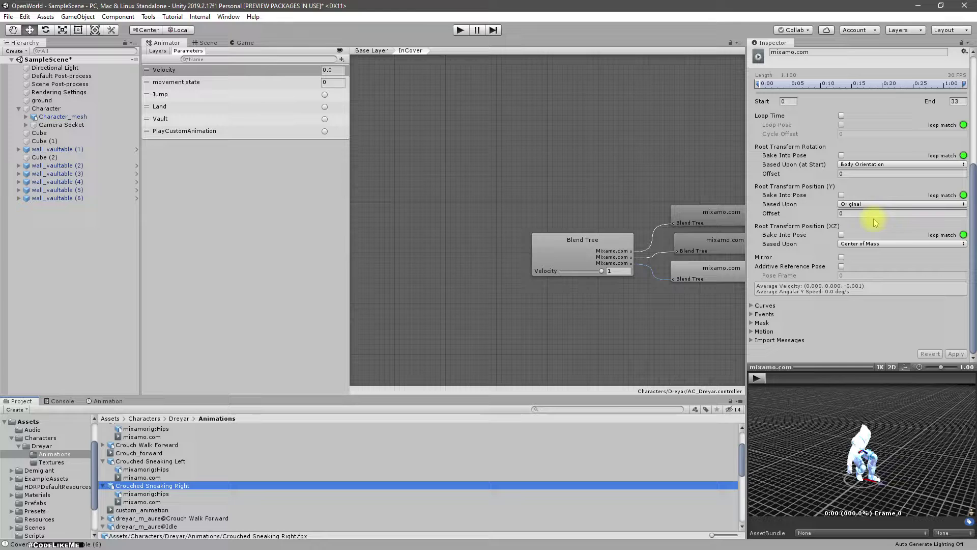
{"action": "left_click", "coordinate": [849, 175]}
{"action": "type", "text": "180"}
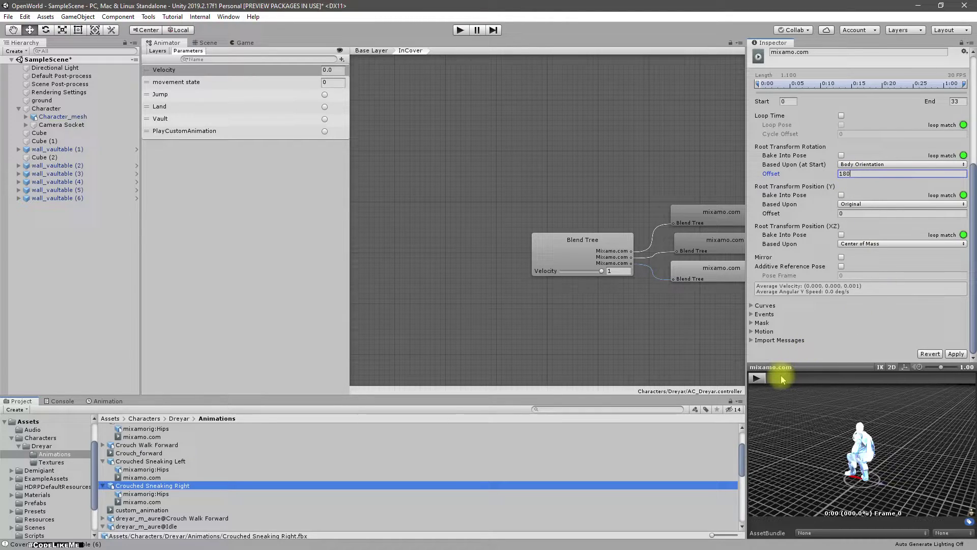
{"action": "left_click_drag", "start_coordinate": [781, 377], "coordinate": [884, 377]}
{"action": "left_click", "coordinate": [585, 258]}
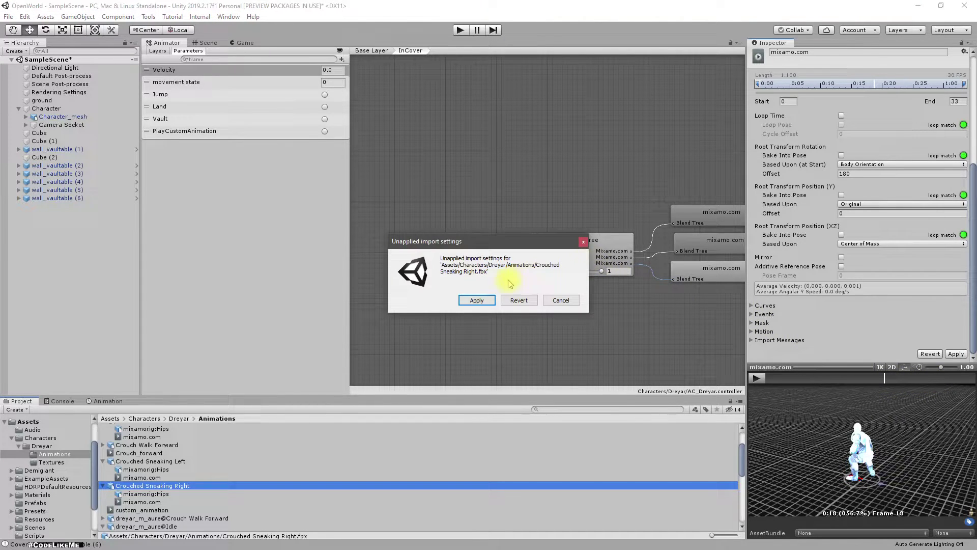
- Apply the Crouched Sneaking Right rotation change and play the blend preview at Velocity 0
{"action": "left_click", "coordinate": [476, 300]}
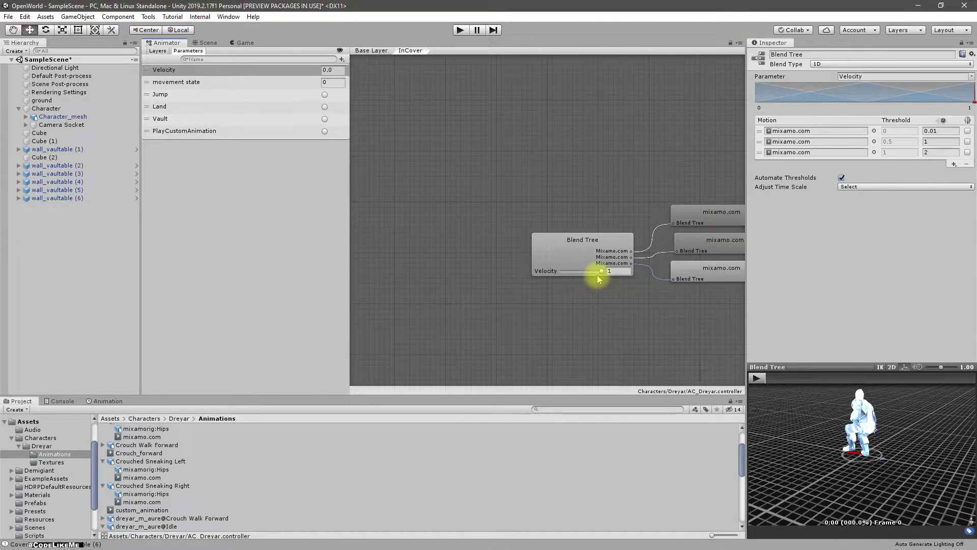
{"action": "left_click_drag", "start_coordinate": [602, 274], "coordinate": [561, 276]}
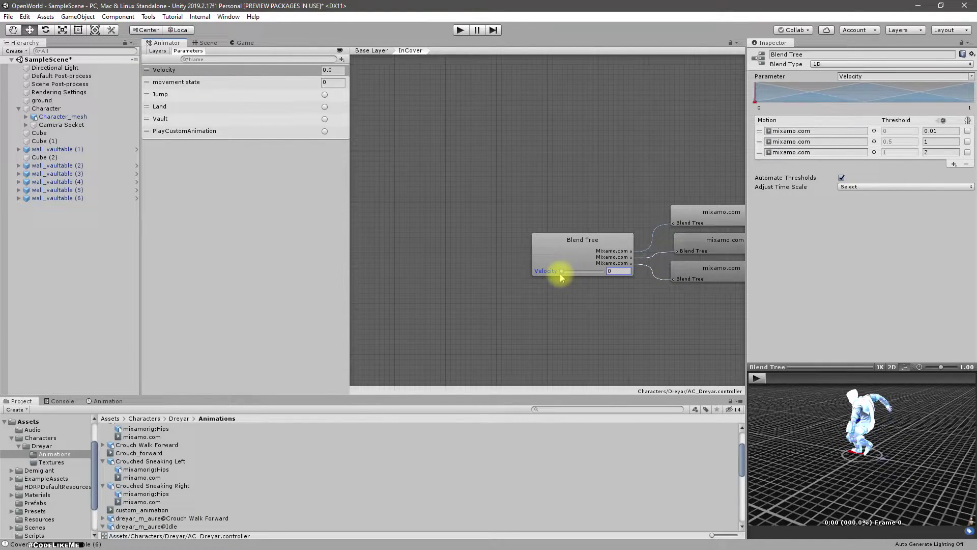
{"action": "left_click", "coordinate": [754, 377]}
{"action": "left_click_drag", "start_coordinate": [778, 379], "coordinate": [833, 389]}
{"action": "key", "text": "space"}
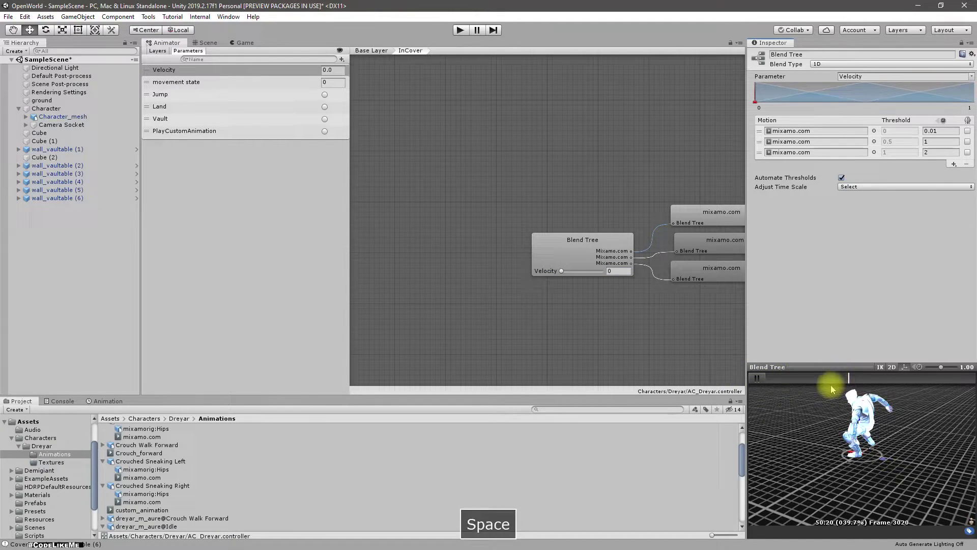
- Set each motion's speed to 1 and turn off Automate Thresholds
{"action": "left_click", "coordinate": [939, 131]}
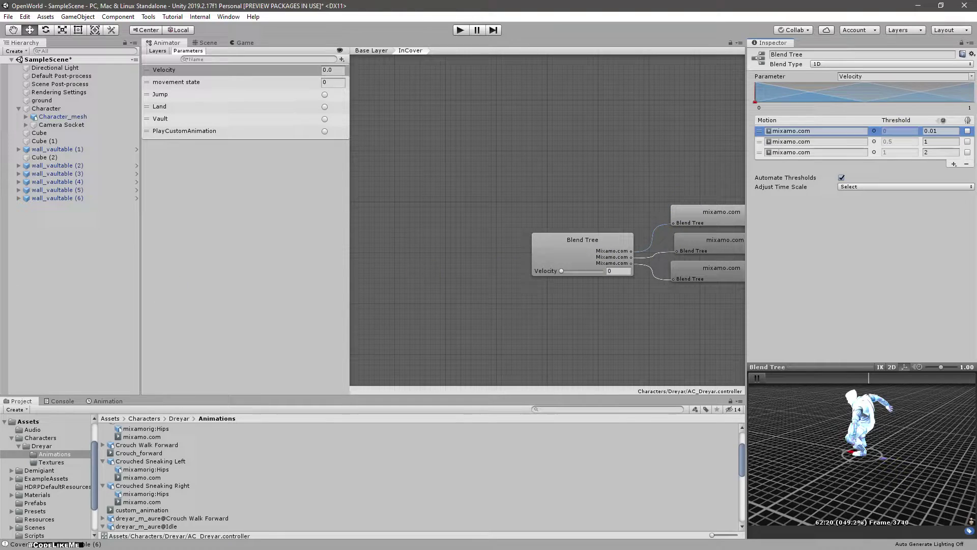
{"action": "left_click", "coordinate": [938, 131]}
{"action": "type", "text": "1"}
{"action": "key", "text": "Tab"}
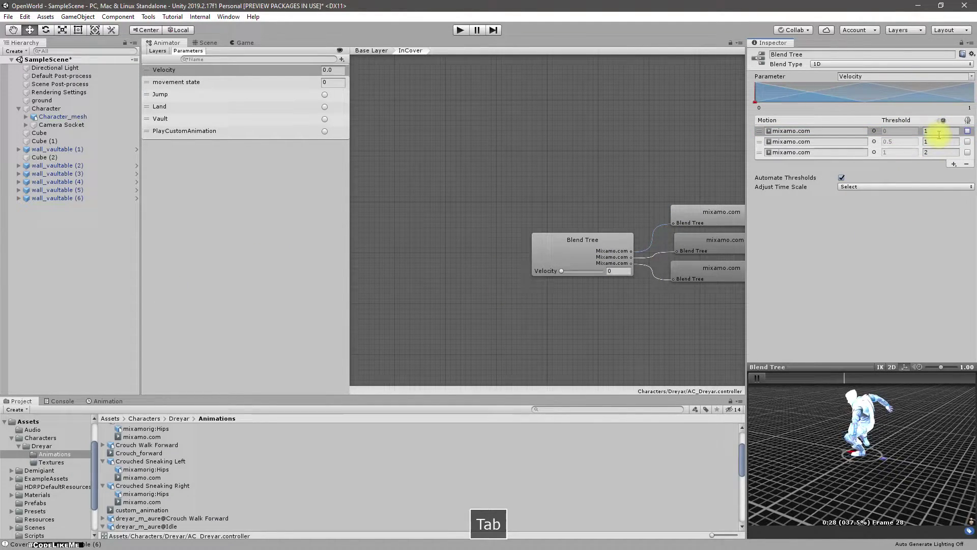
{"action": "left_click", "coordinate": [936, 152]}
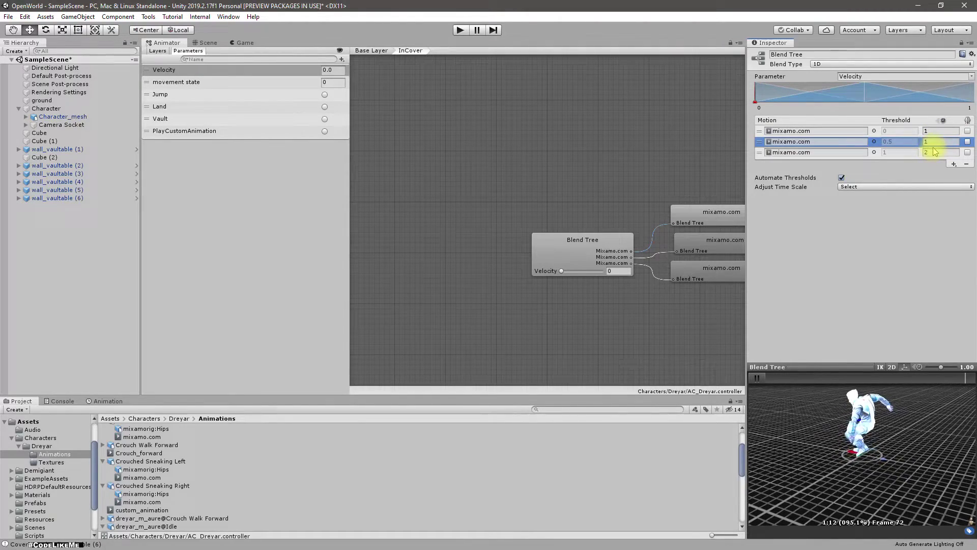
{"action": "type", "text": "1"}
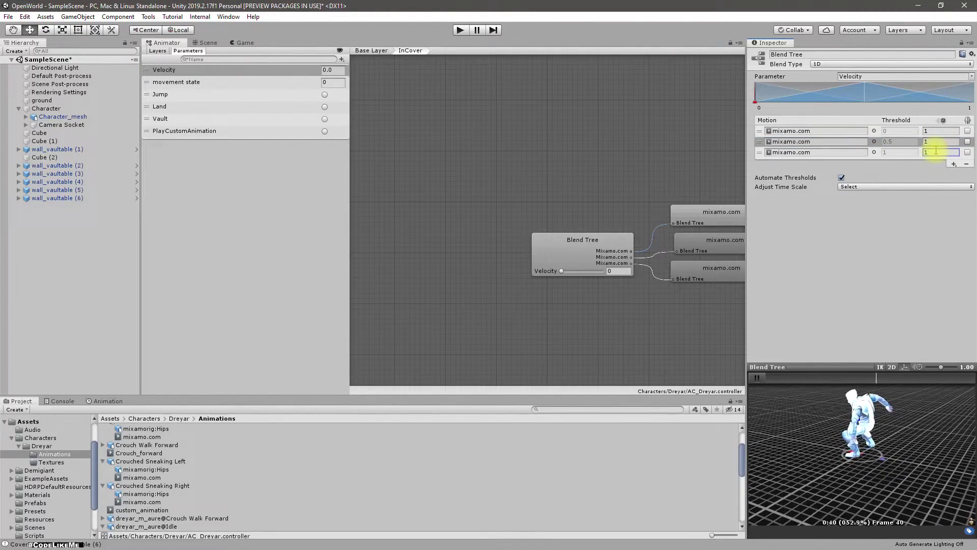
{"action": "left_click", "coordinate": [896, 131]}
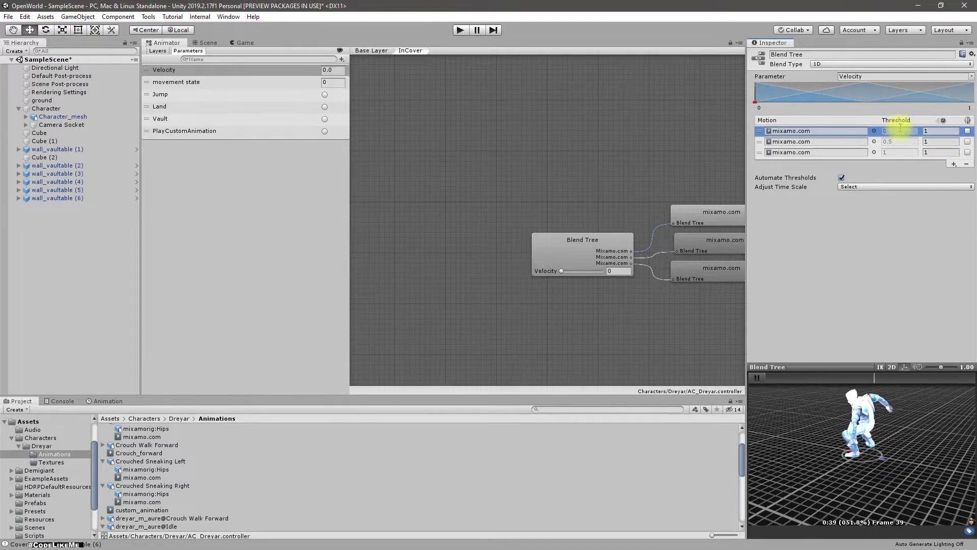
{"action": "left_click", "coordinate": [967, 131]}
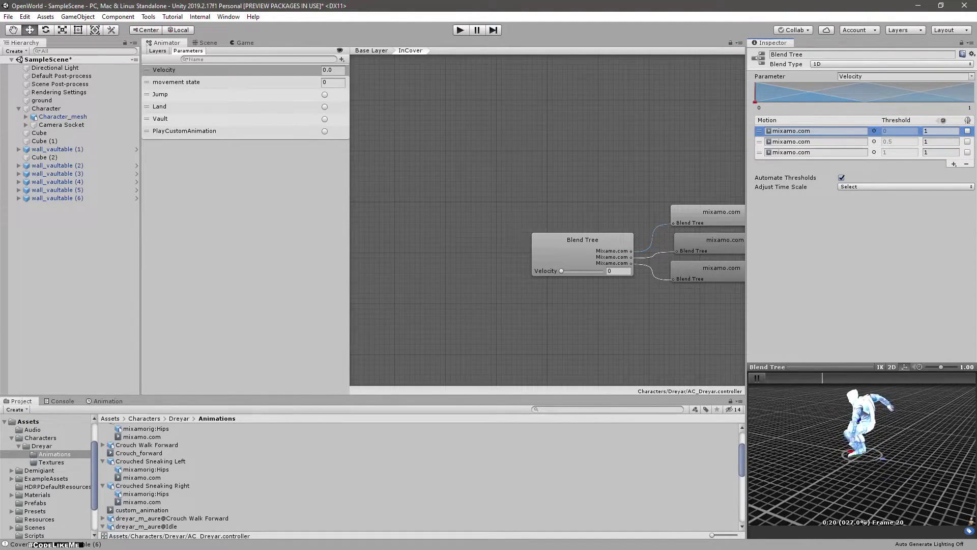
{"action": "left_click", "coordinate": [842, 177]}
{"action": "left_click_drag", "start_coordinate": [904, 101], "coordinate": [864, 95]}
- Enter thresholds -1, 0 and 1, then drag Velocity to -1 and 1 to check the blend
{"action": "left_click", "coordinate": [898, 131]}
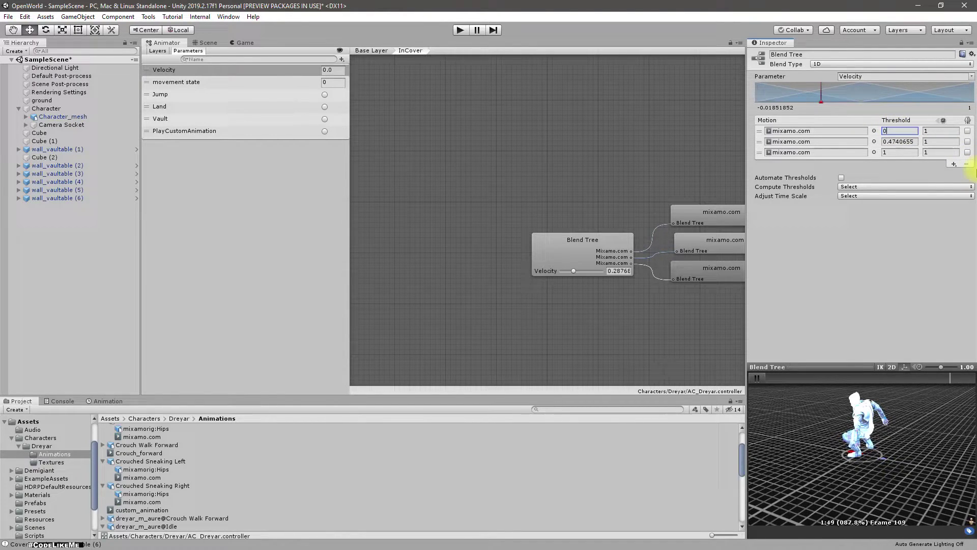
{"action": "key", "text": "Tab"}
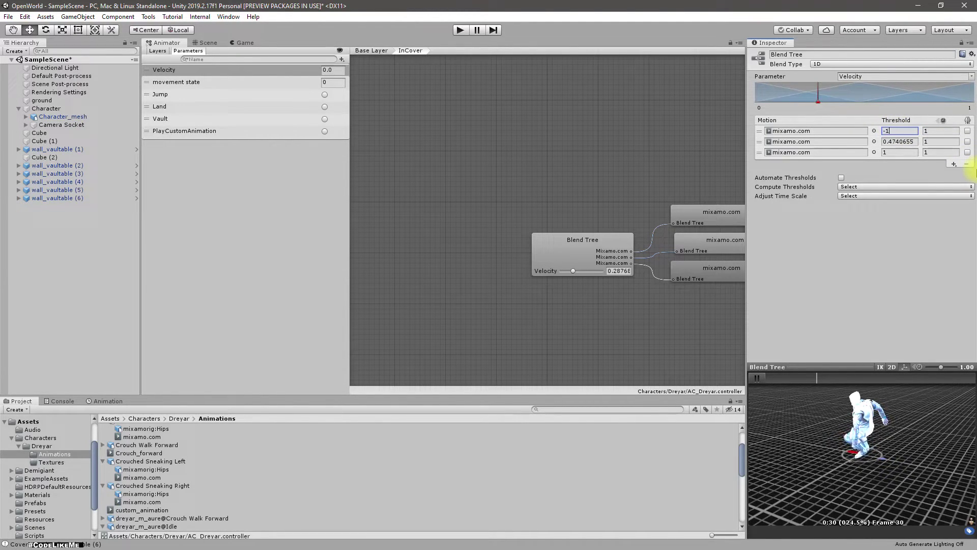
{"action": "key", "text": "Tab"}
{"action": "key", "text": "Tab"}
{"action": "key", "text": "Tab"}
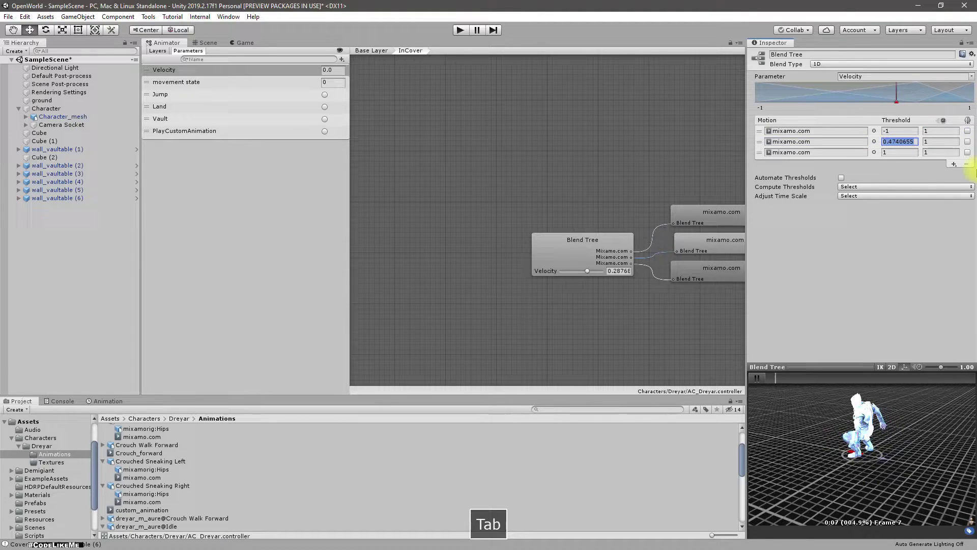
{"action": "type", "text": "0"}
{"action": "key", "text": "Tab"}
{"action": "key", "text": "Tab"}
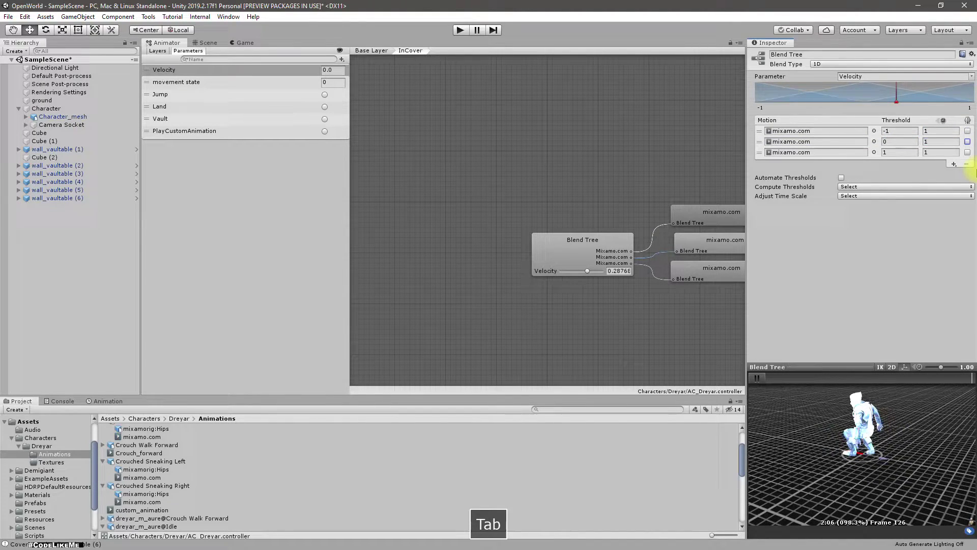
{"action": "key", "text": "Tab"}
{"action": "key", "text": "Tab"}
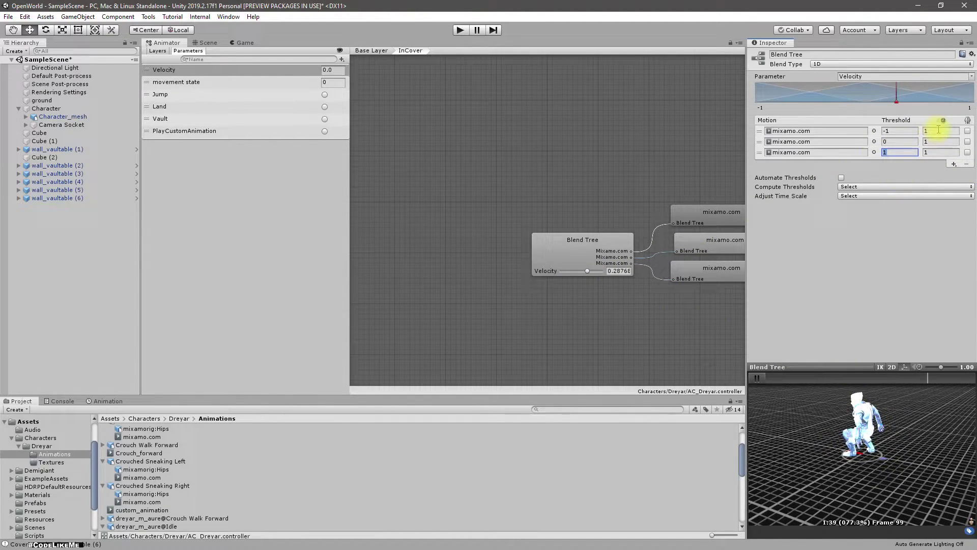
{"action": "left_click_drag", "start_coordinate": [587, 275], "coordinate": [546, 275]}
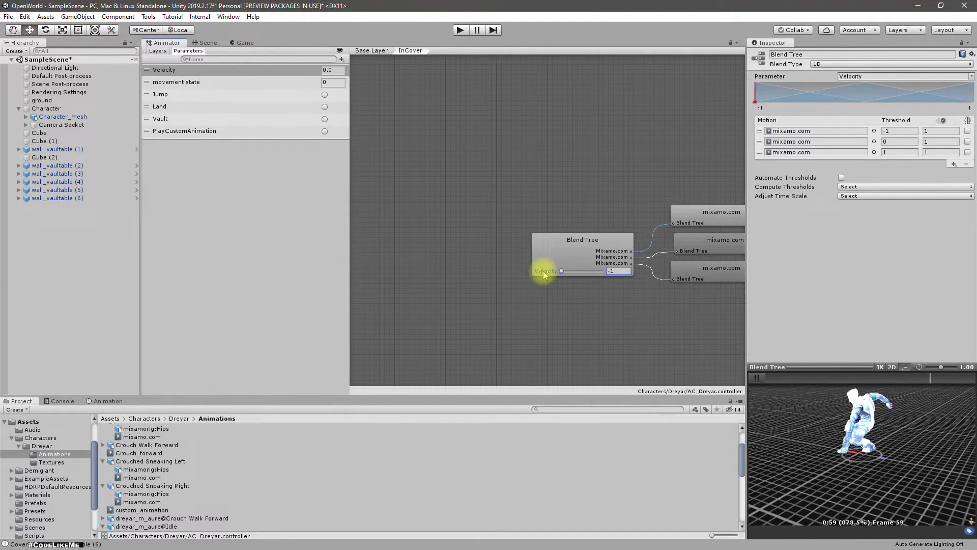
{"action": "left_click_drag", "start_coordinate": [544, 274], "coordinate": [607, 276]}
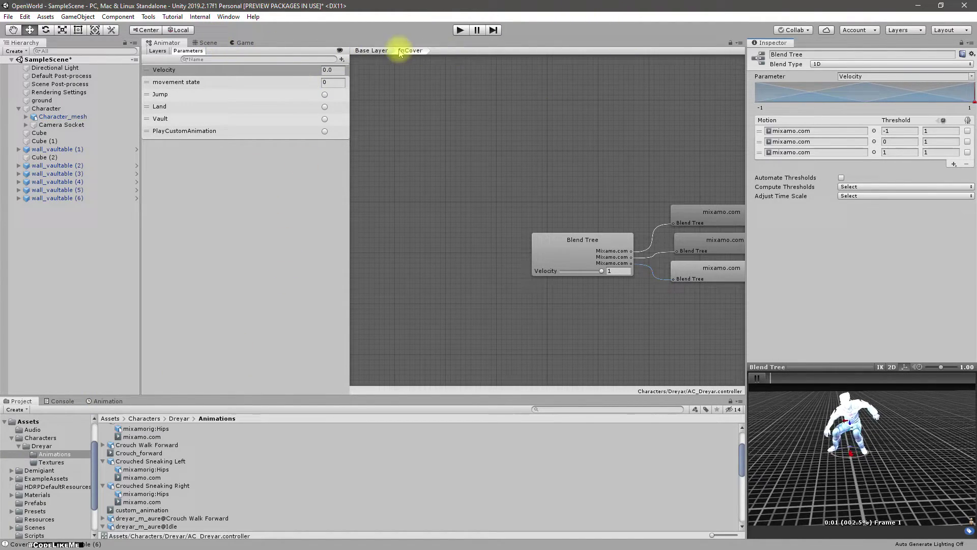
- Return to the Base Layer and move the Any State node up beside InCover
{"action": "left_click", "coordinate": [371, 50]}
{"action": "right_click", "coordinate": [522, 221]}
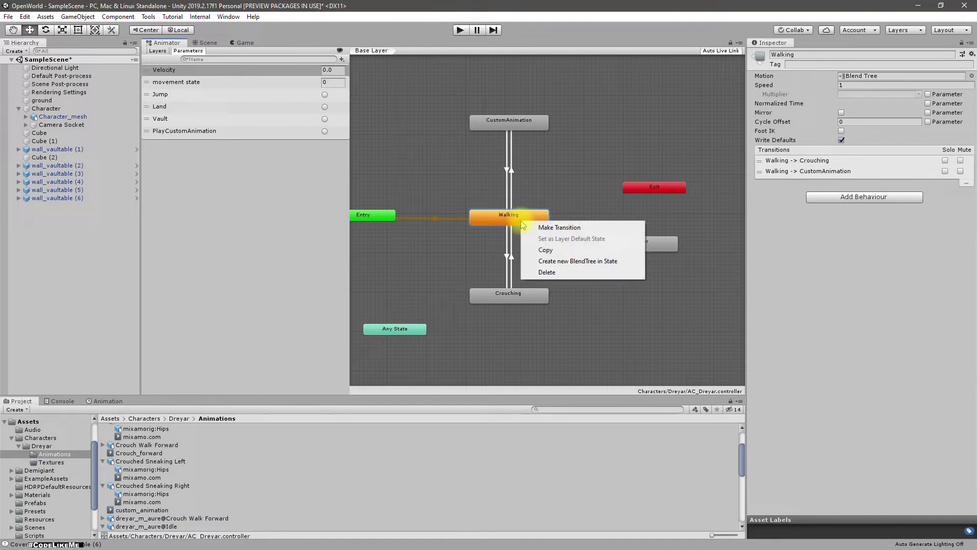
{"action": "left_click", "coordinate": [569, 182]}
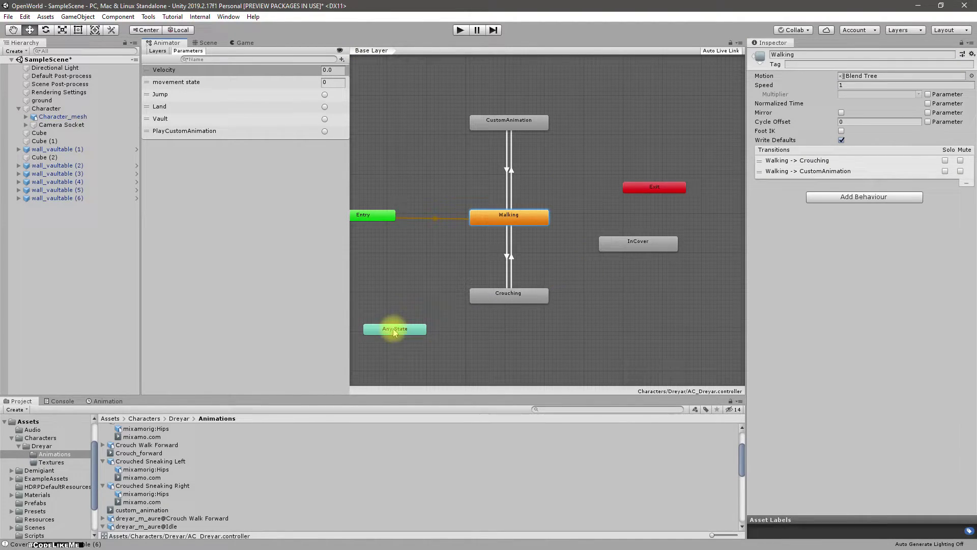
{"action": "left_click_drag", "start_coordinate": [395, 328], "coordinate": [640, 106]}
{"action": "left_click", "coordinate": [621, 204]}
{"action": "key", "text": "Delete"}
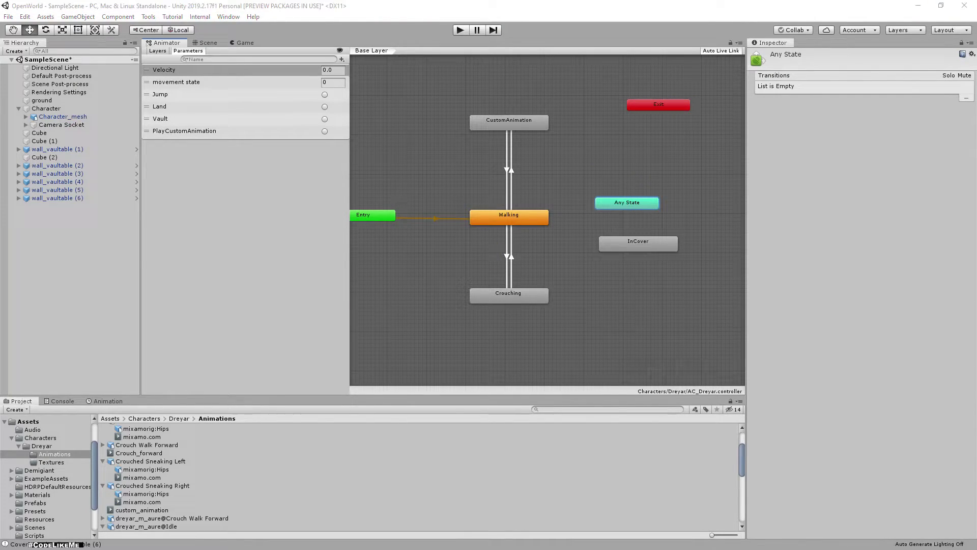
- Draw transitions from Walking and from Crouching into the InCover state
{"action": "right_click", "coordinate": [548, 220]}
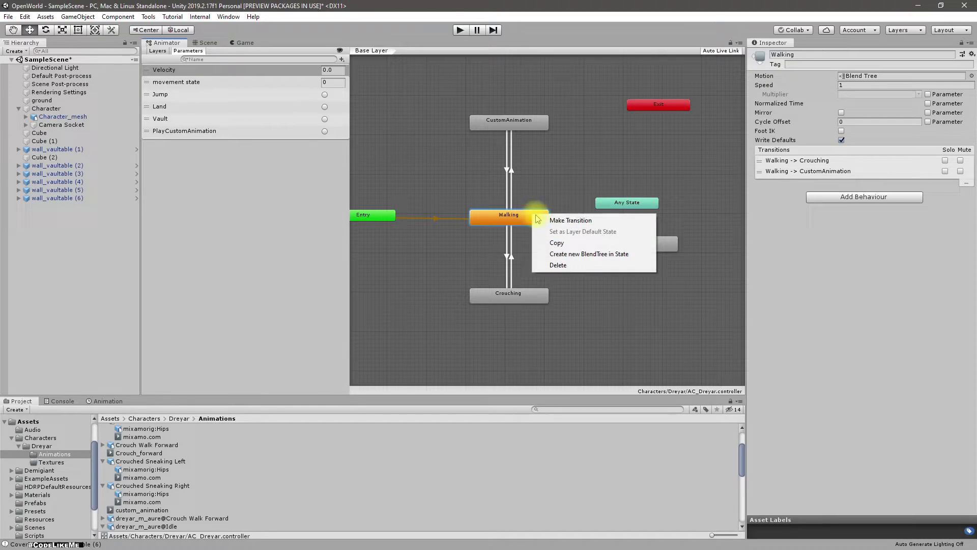
{"action": "left_click", "coordinate": [548, 219]}
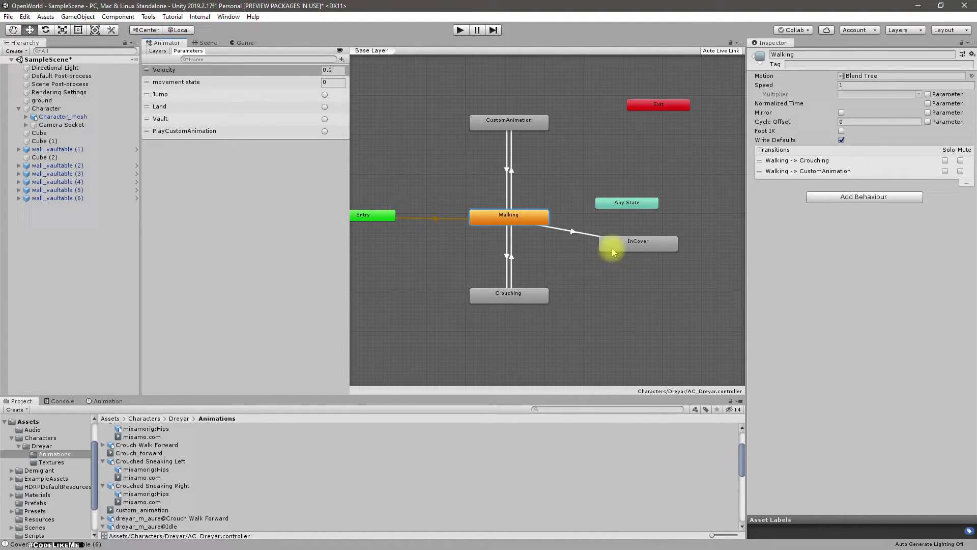
{"action": "right_click", "coordinate": [543, 295]}
{"action": "left_click", "coordinate": [560, 301]}
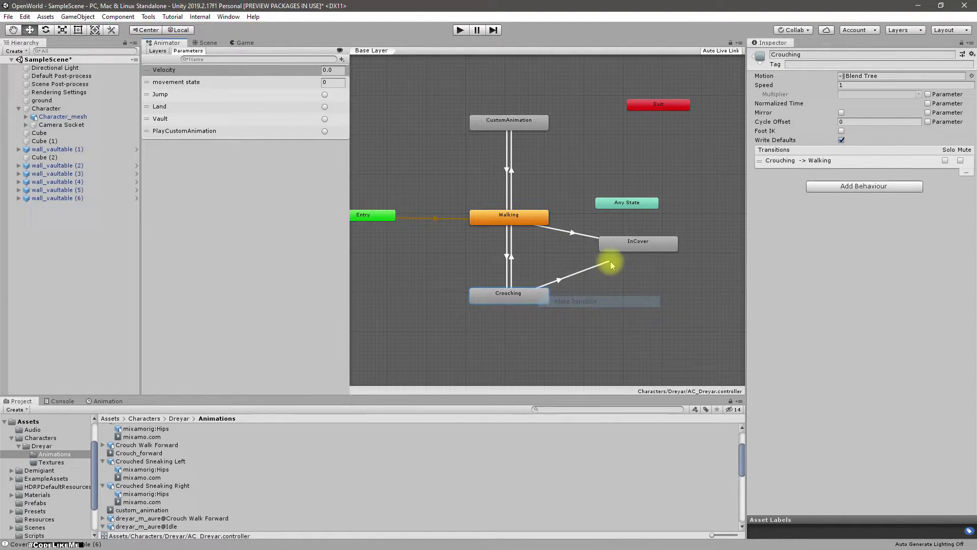
{"action": "left_click", "coordinate": [619, 252]}
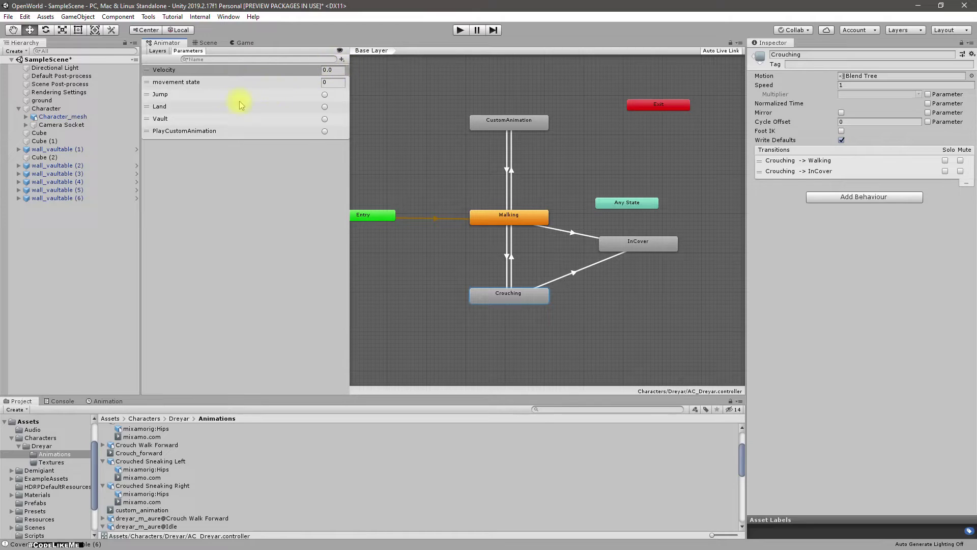
- Add a new Bool parameter and capitalise its first letter to 'I'
{"action": "left_click", "coordinate": [341, 59]}
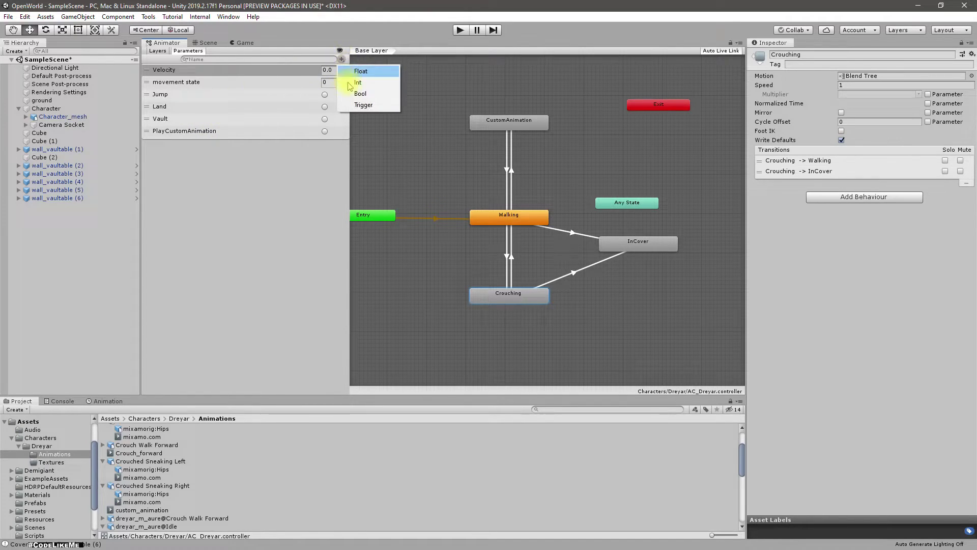
{"action": "left_click", "coordinate": [359, 95]}
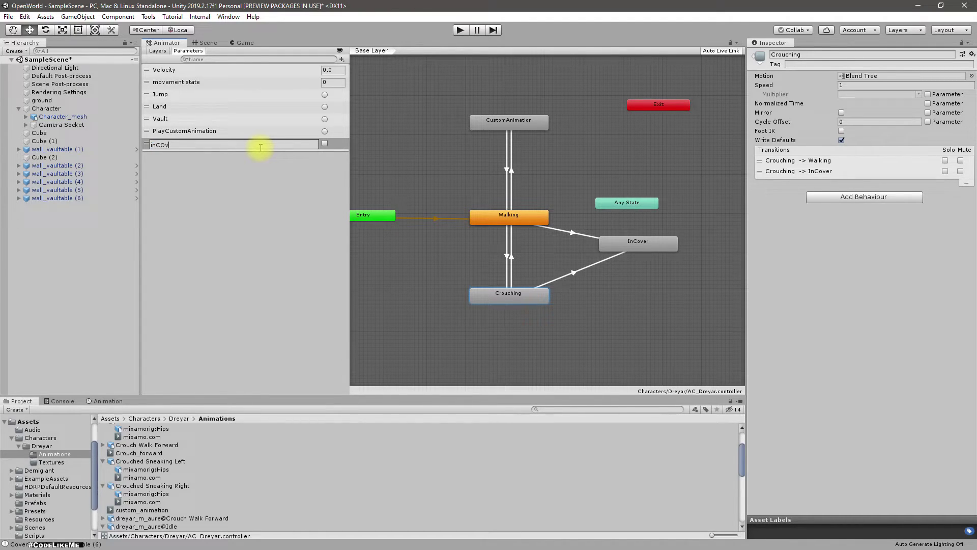
{"action": "key", "text": "ctrl+a"}
{"action": "key", "text": "Left"}
{"action": "key", "text": "Delete"}
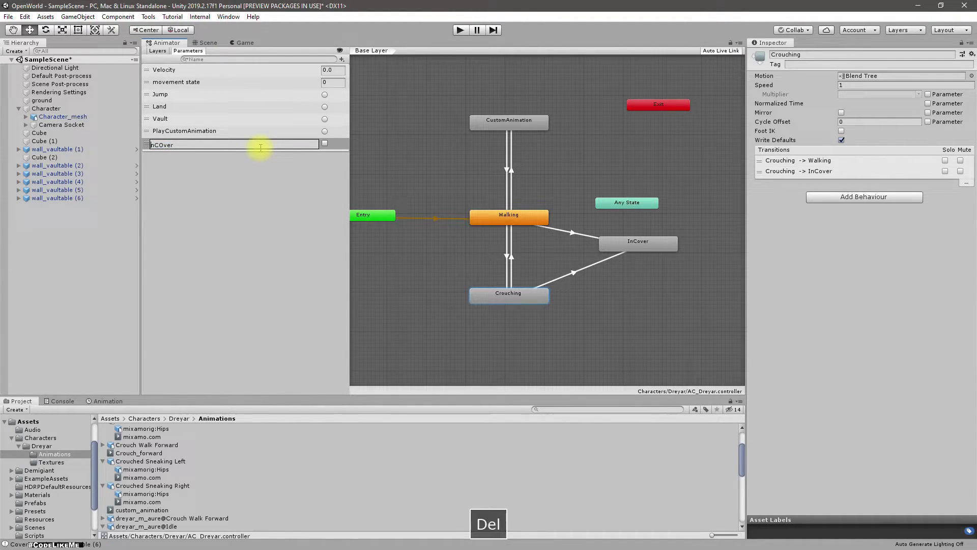
{"action": "type", "text": "I"}
- Lowercase the wrong capital 'O' so the name reads InCover, then copy the name
{"action": "key", "text": "ctrl+a"}
{"action": "key", "text": "ctrl+c"}
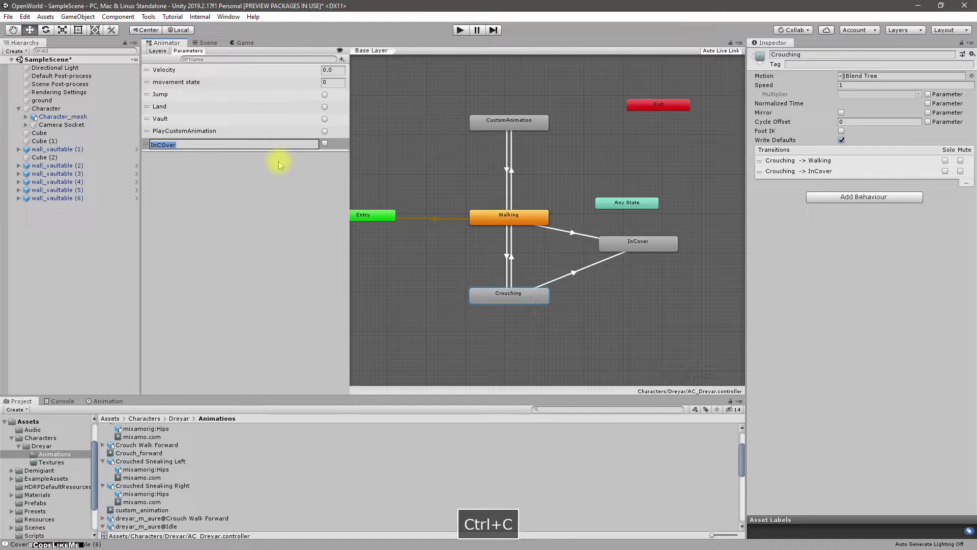
{"action": "left_click", "coordinate": [163, 145]}
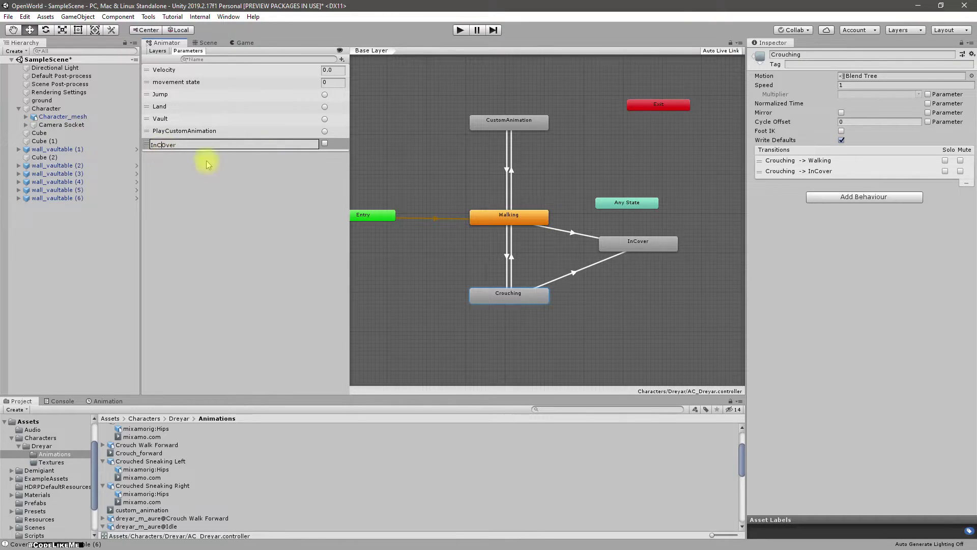
{"action": "key", "text": "Delete"}
{"action": "type", "text": "o"}
{"action": "left_click", "coordinate": [238, 170]}
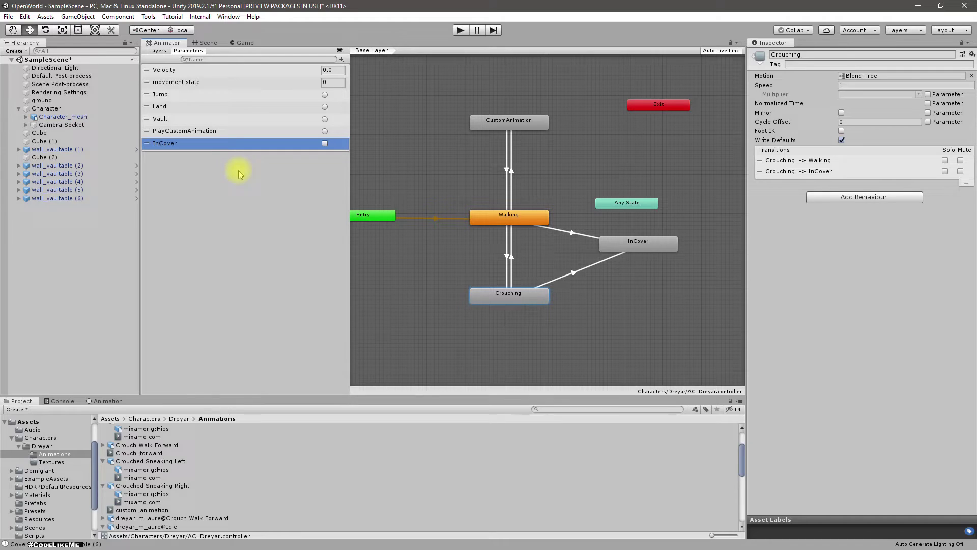
{"action": "key", "text": "F2"}
{"action": "key", "text": "ctrl+c"}
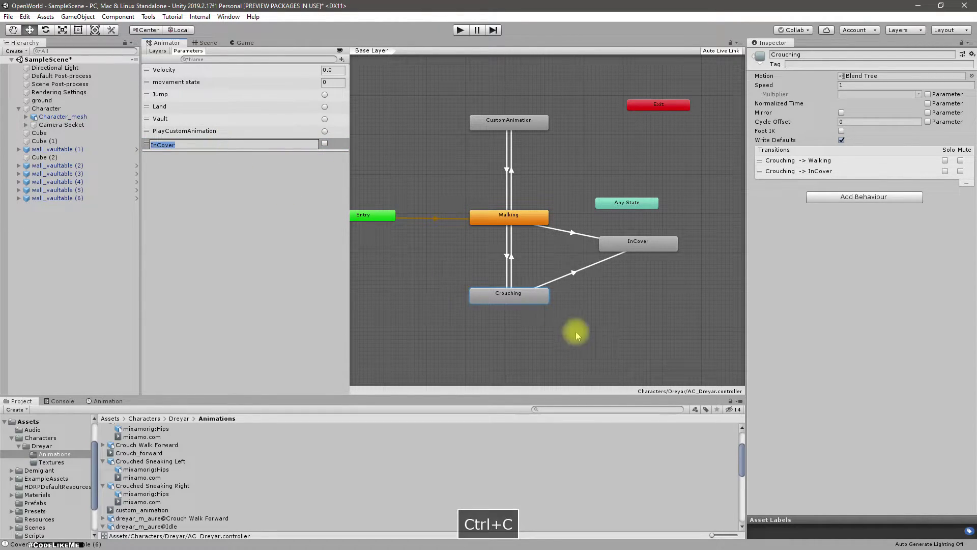
- Give the Crouching→InCover transition a condition using the InCover parameter
{"action": "left_click", "coordinate": [571, 269]}
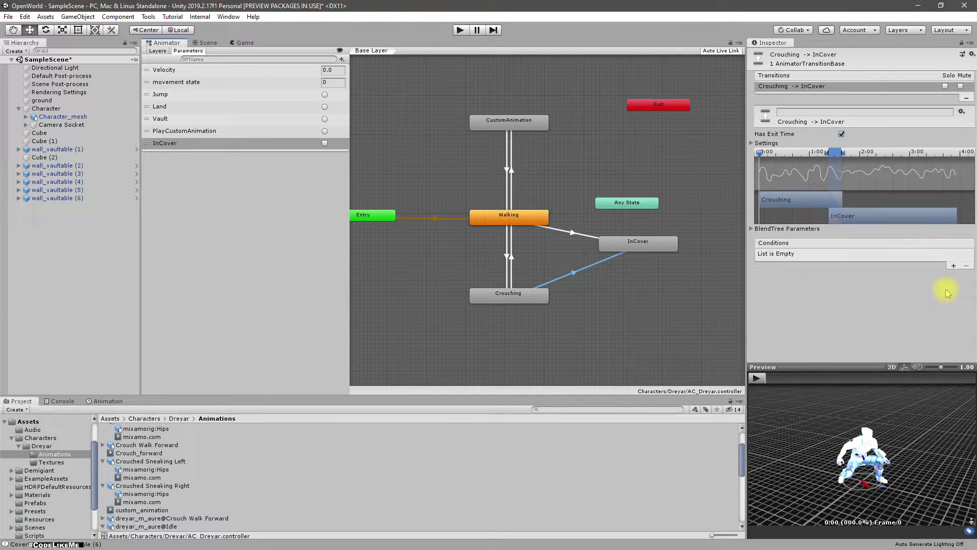
{"action": "left_click", "coordinate": [955, 266]}
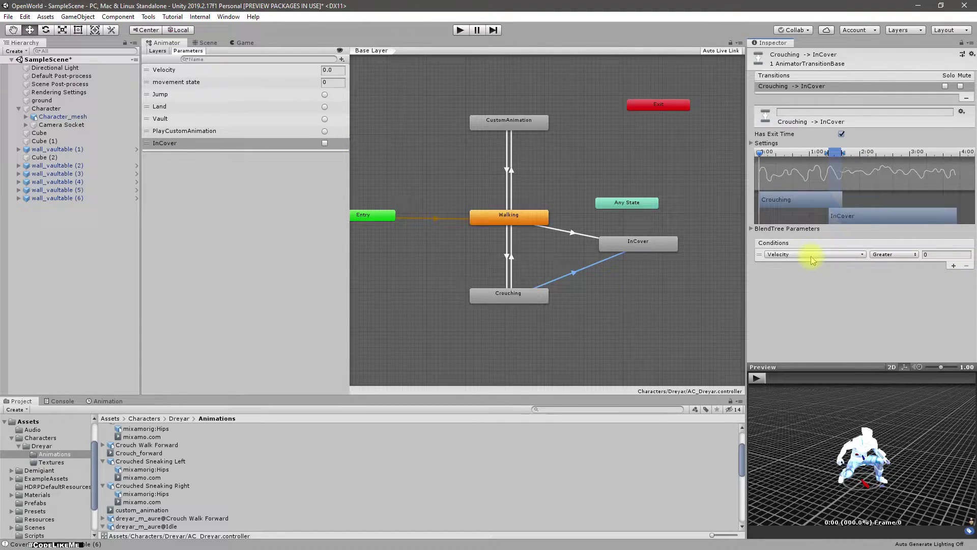
{"action": "left_click", "coordinate": [812, 256]}
{"action": "scroll", "coordinate": [795, 311], "scroll_direction": "down", "scroll_amount": 2}
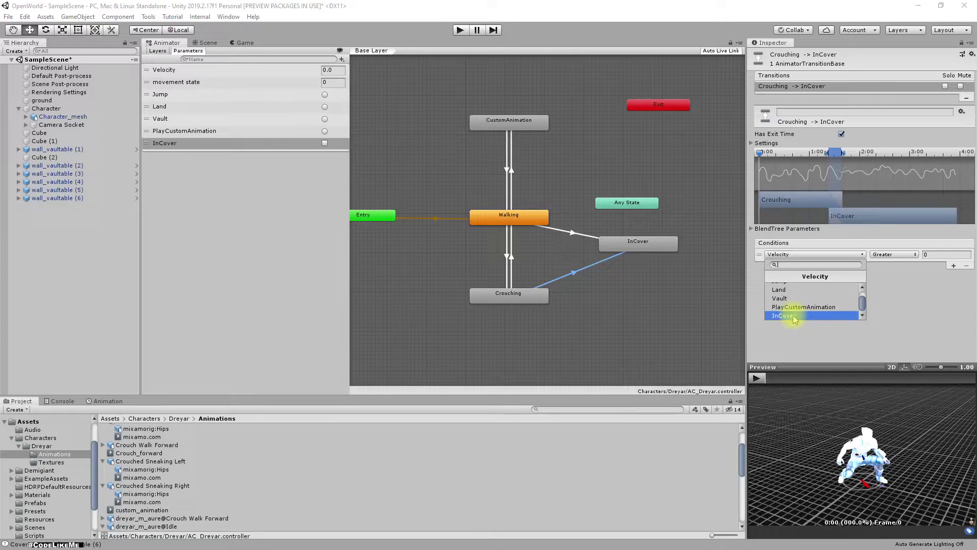
{"action": "left_click", "coordinate": [794, 315]}
{"action": "left_click", "coordinate": [640, 245]}
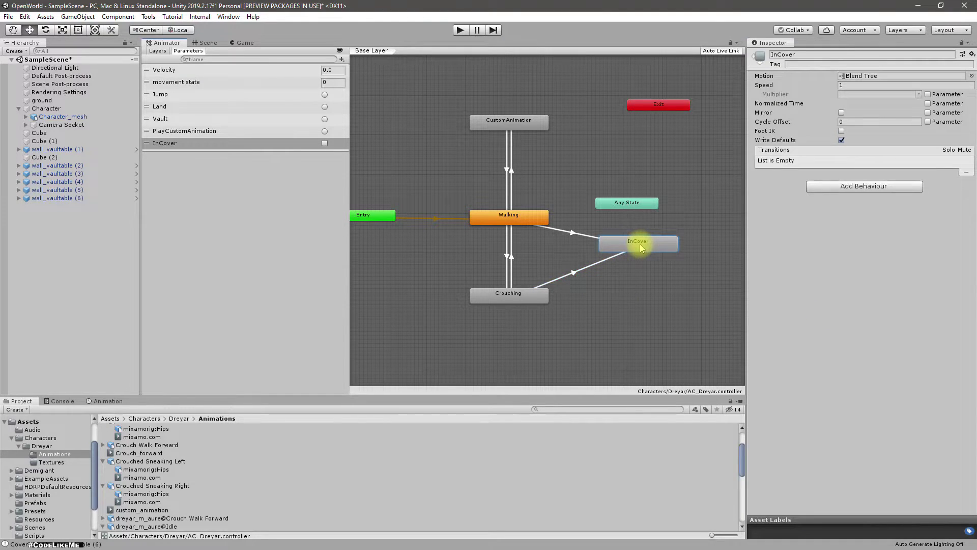
{"action": "left_click", "coordinate": [574, 274]}
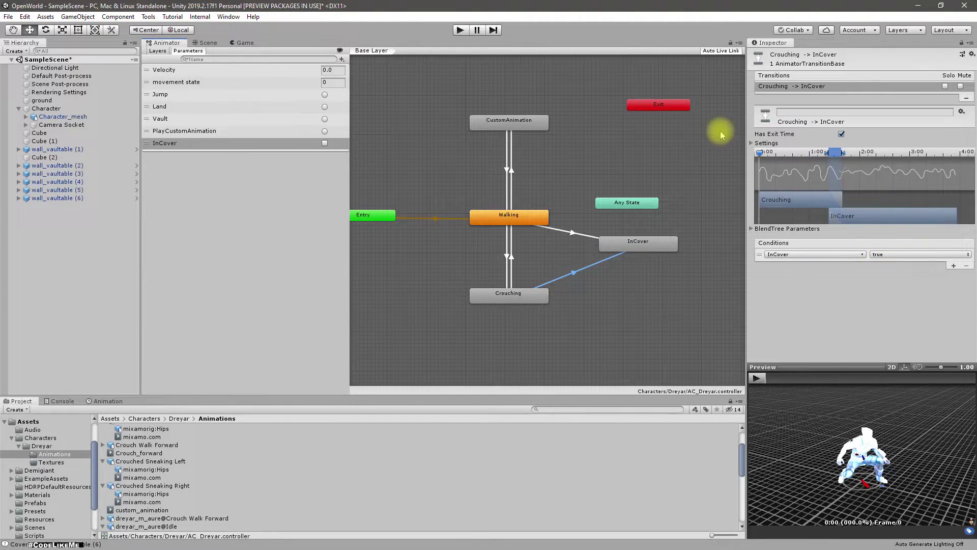
{"action": "right_click", "coordinate": [632, 249]}
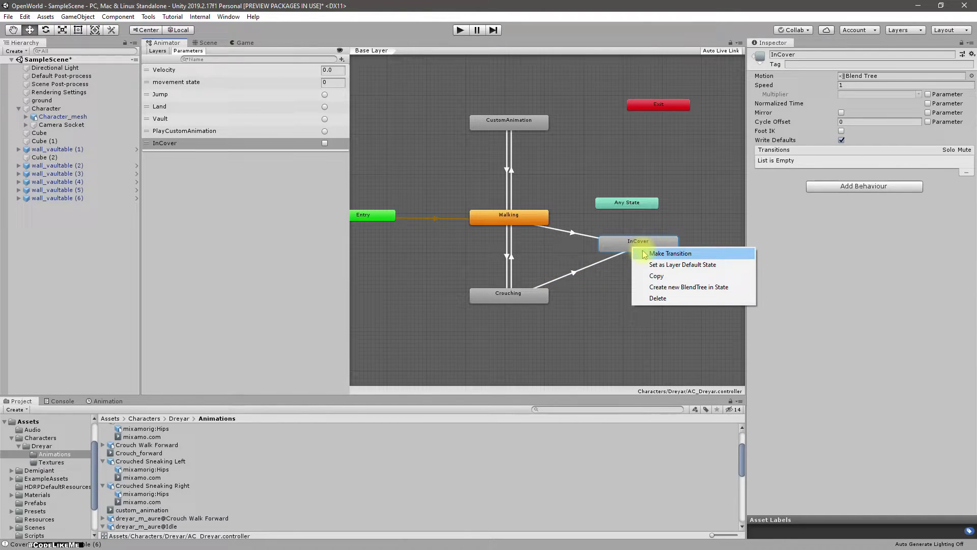
{"action": "left_click", "coordinate": [608, 248]}
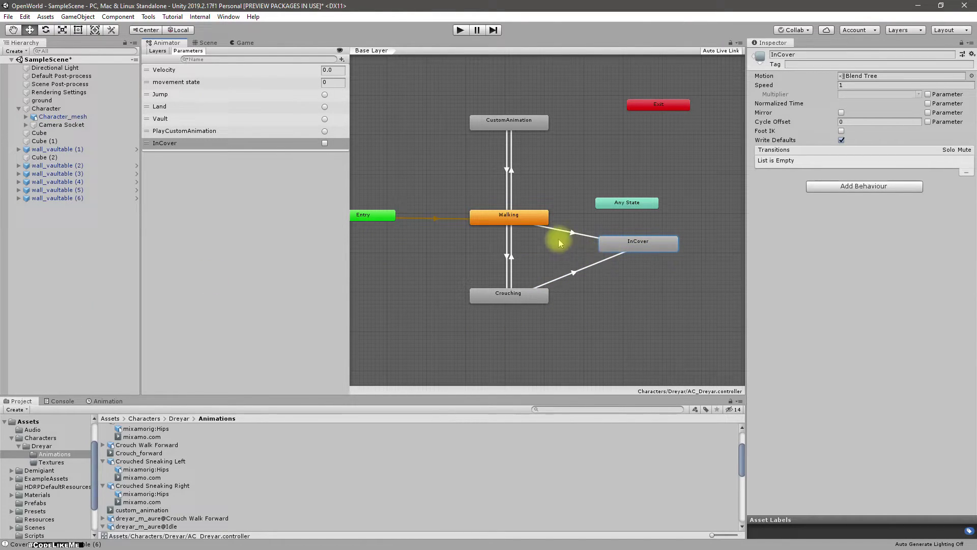
- Redraw the Walking→InCover transition and add an InCover condition to it
{"action": "left_click", "coordinate": [512, 218]}
{"action": "right_click", "coordinate": [518, 222]}
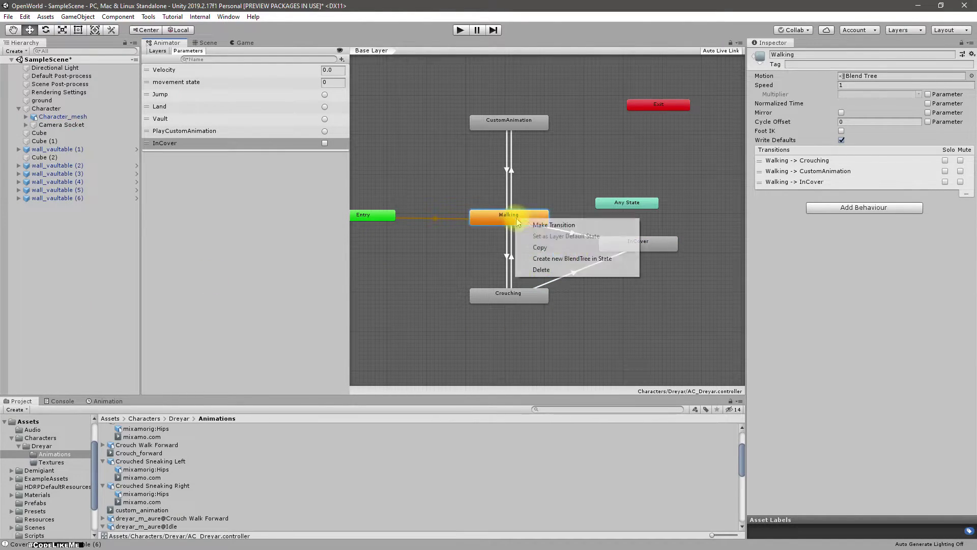
{"action": "left_click", "coordinate": [549, 228]}
{"action": "right_click", "coordinate": [583, 212]}
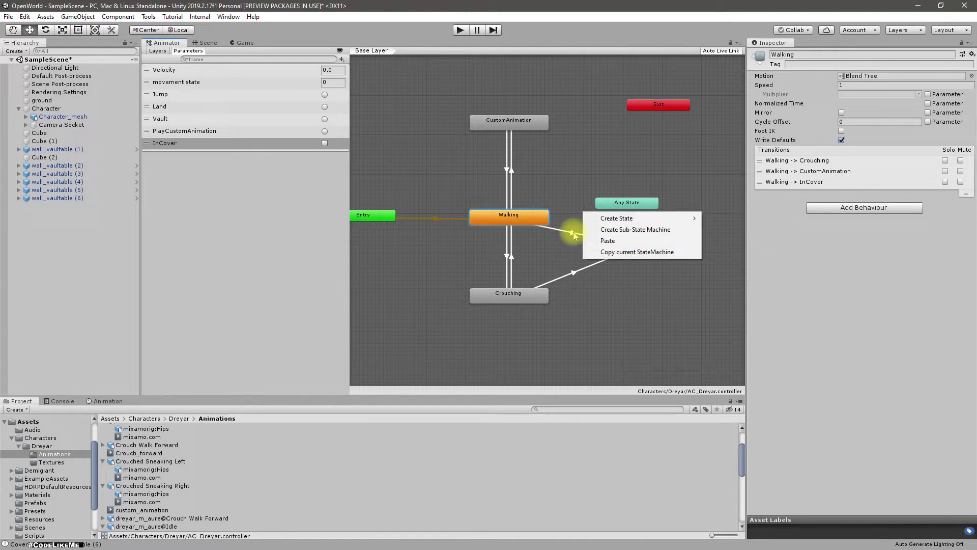
{"action": "left_click", "coordinate": [573, 236]}
{"action": "left_click", "coordinate": [636, 243]}
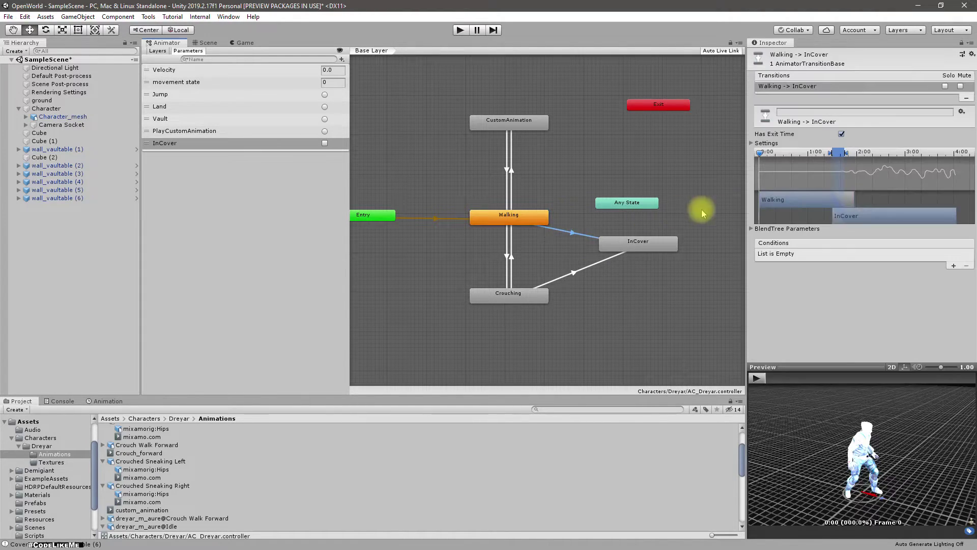
{"action": "left_click", "coordinate": [951, 267]}
{"action": "left_click", "coordinate": [863, 254]}
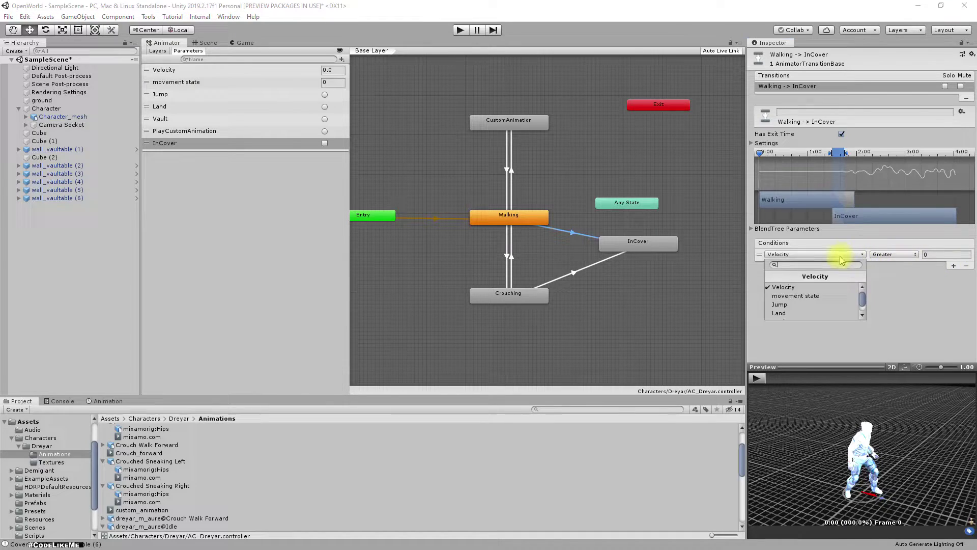
{"action": "left_click", "coordinate": [793, 324]}
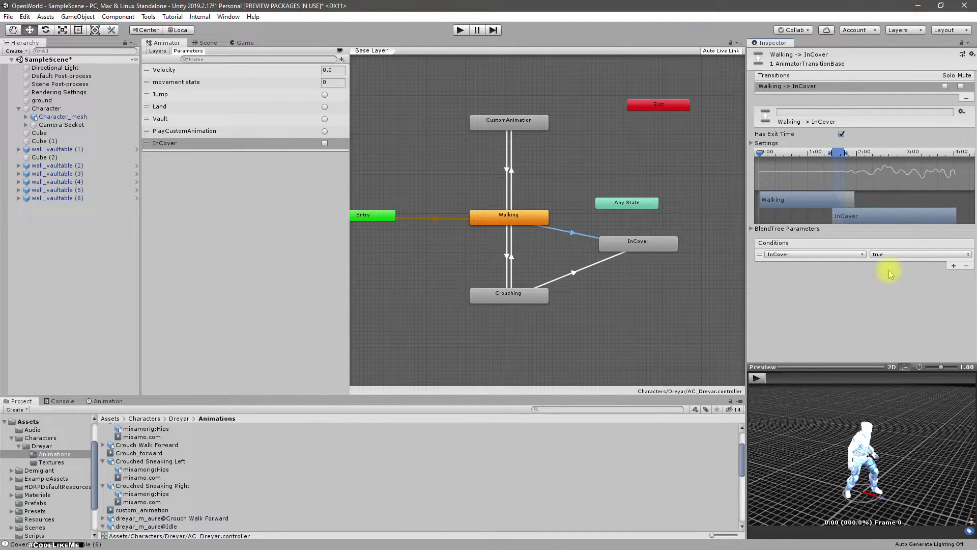
{"action": "left_click", "coordinate": [628, 240]}
- Add an InCover→Walking transition with a condition on the InCover parameter
{"action": "right_click", "coordinate": [630, 240]}
{"action": "left_click", "coordinate": [661, 244]}
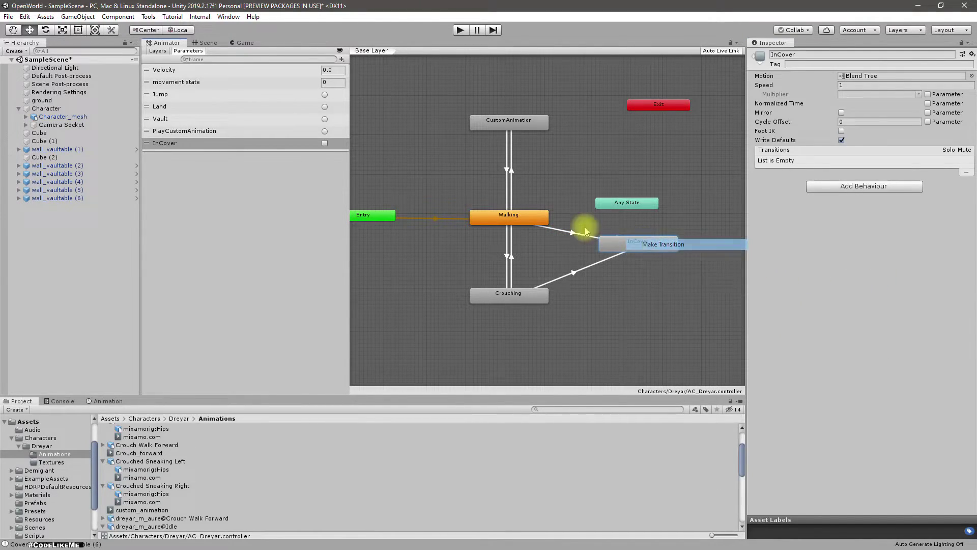
{"action": "left_click", "coordinate": [520, 215]}
{"action": "left_click", "coordinate": [578, 229]}
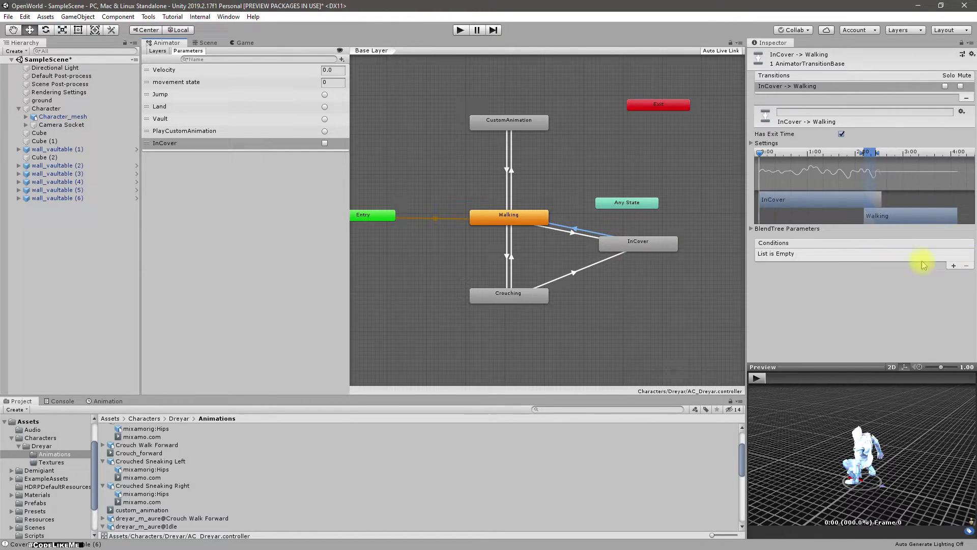
{"action": "left_click", "coordinate": [954, 266]}
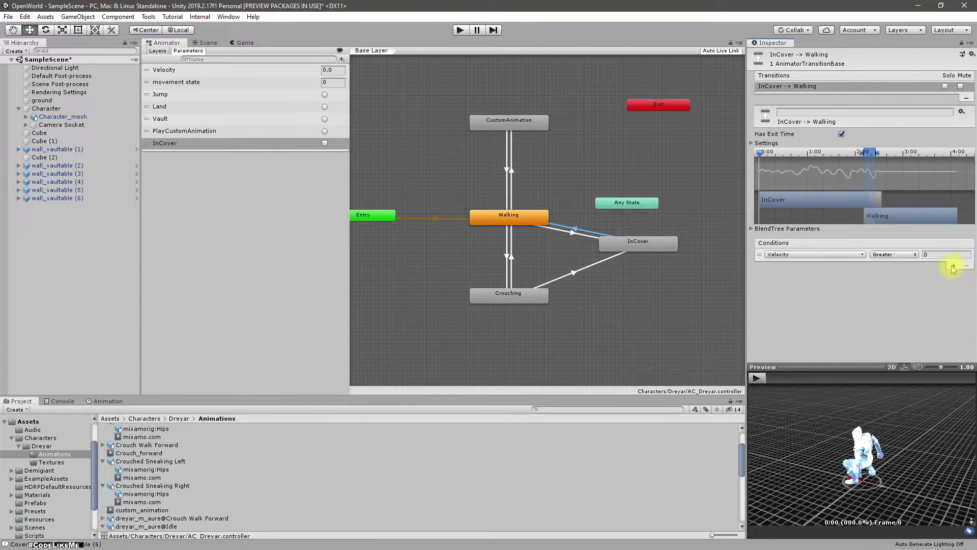
{"action": "left_click", "coordinate": [804, 254]}
{"action": "left_click", "coordinate": [792, 318]}
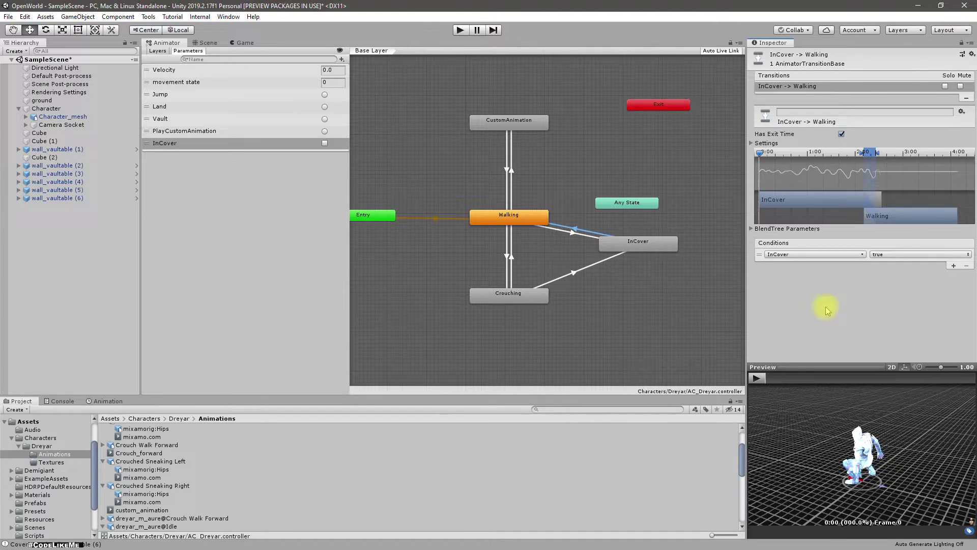
{"action": "middle_click_drag", "start_coordinate": [641, 302], "coordinate": [619, 290]}
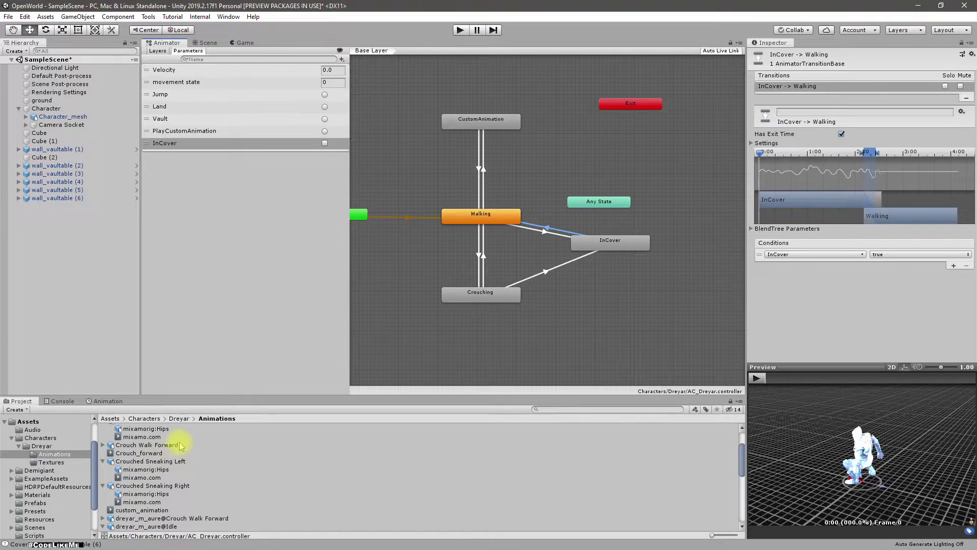
- Save the Unity scene with Ctrl+S, cancelling the save-as prompt
{"action": "key", "text": "alt+Tab"}
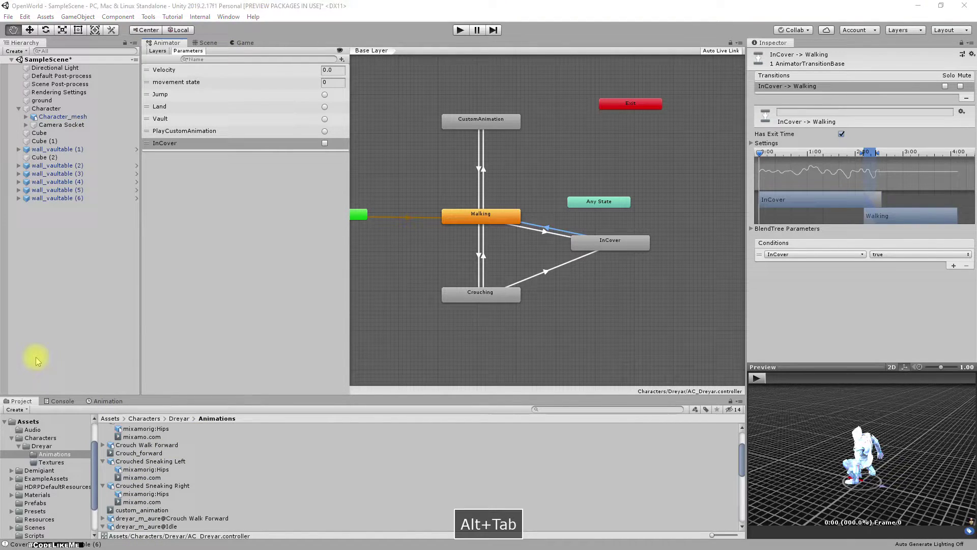
{"action": "left_click", "coordinate": [234, 212]}
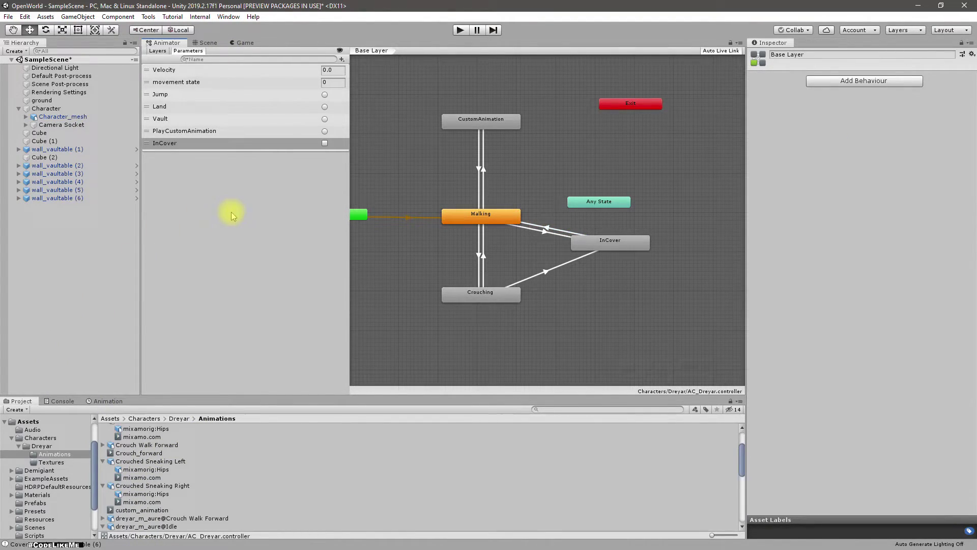
{"action": "key", "text": "ctrl+shift+s"}
{"action": "key", "text": "Escape"}
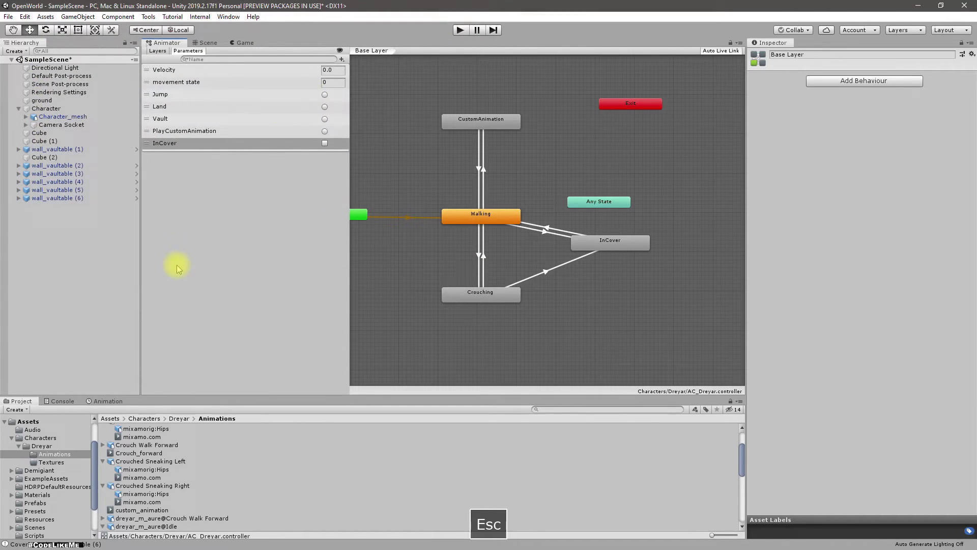
{"action": "key", "text": "ctrl+s"}
- In Visual Studio, go to the Cover() definition and remove the PlayCustomAnimation(cover_anim) line
{"action": "key", "text": "alt+Tab"}
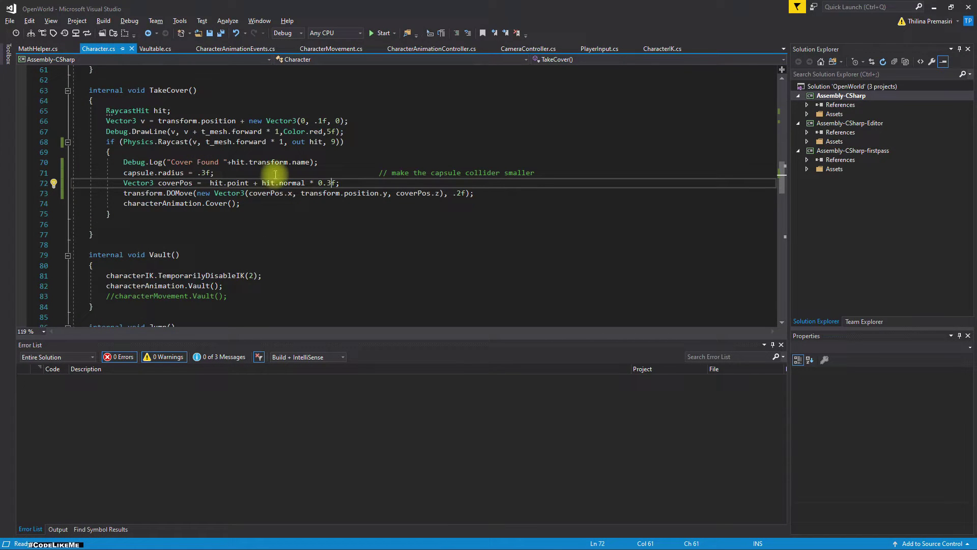
{"action": "left_click", "coordinate": [241, 204]}
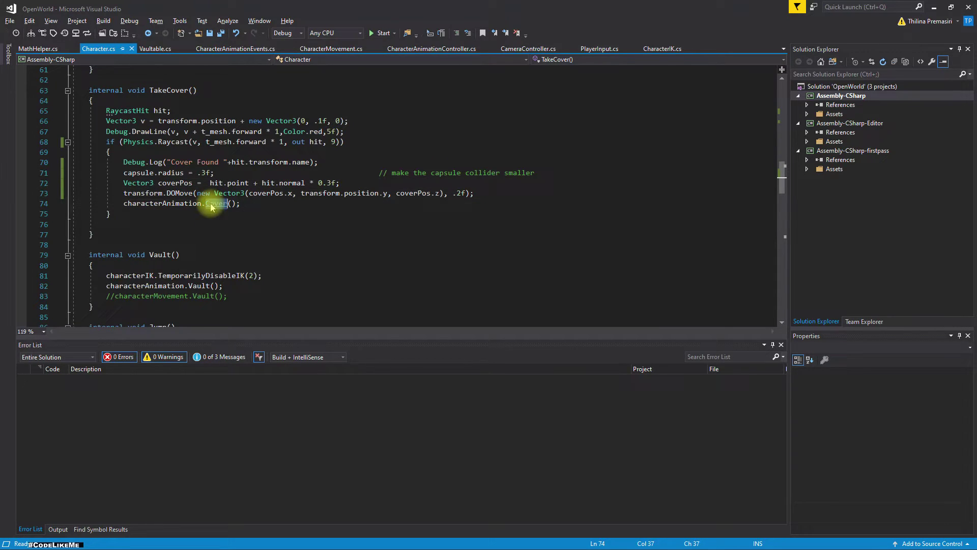
{"action": "left_click", "coordinate": [211, 204], "text": "ctrl"}
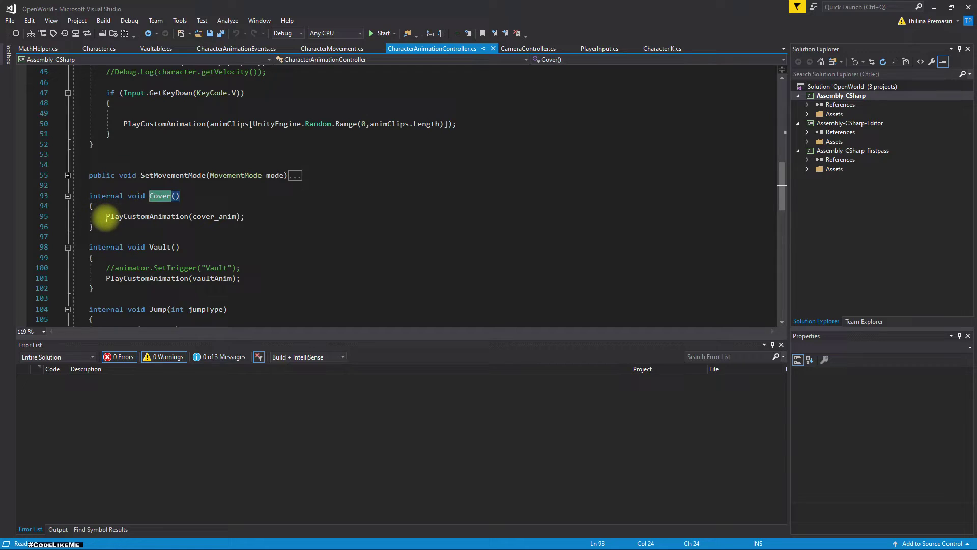
{"action": "left_click_drag", "start_coordinate": [106, 218], "coordinate": [280, 212]}
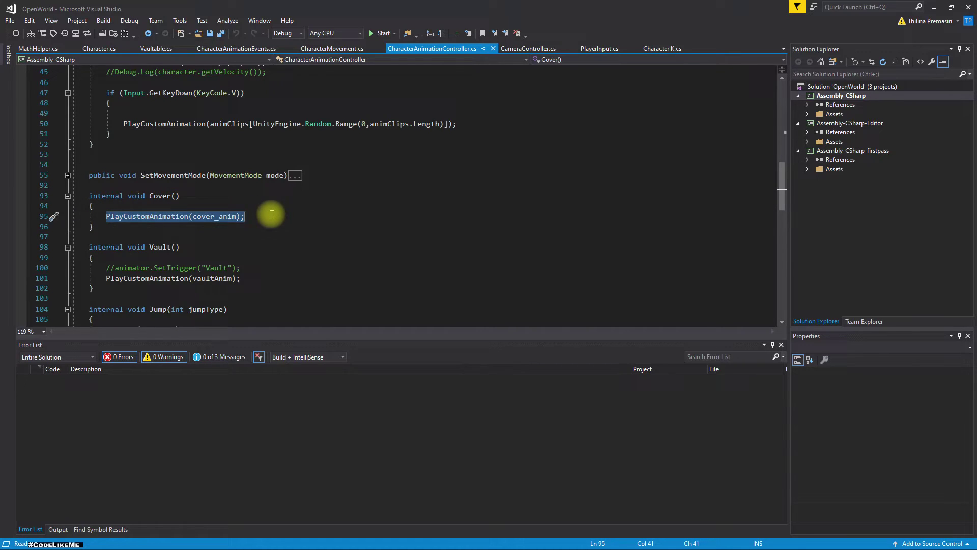
{"action": "type", "text": "cover_anim"}
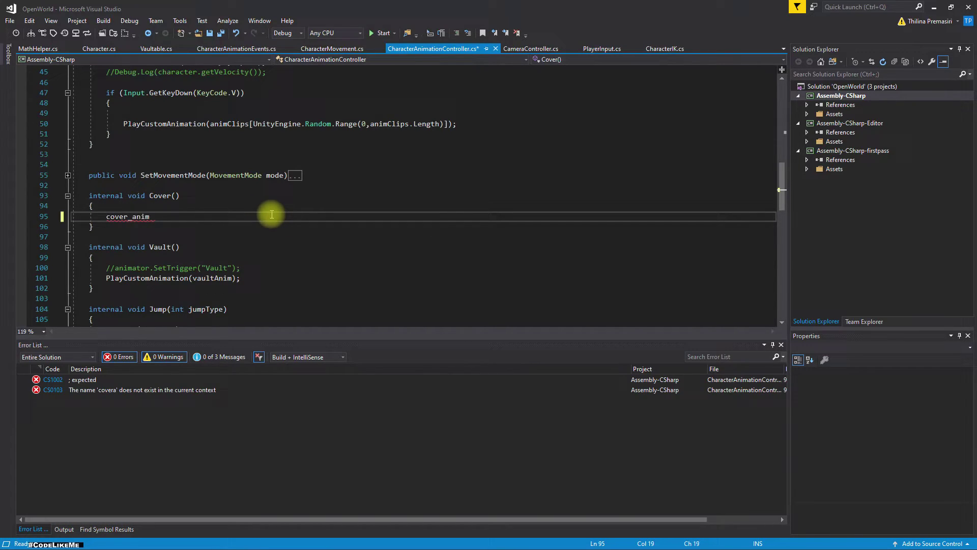
{"action": "type", "text": "."}
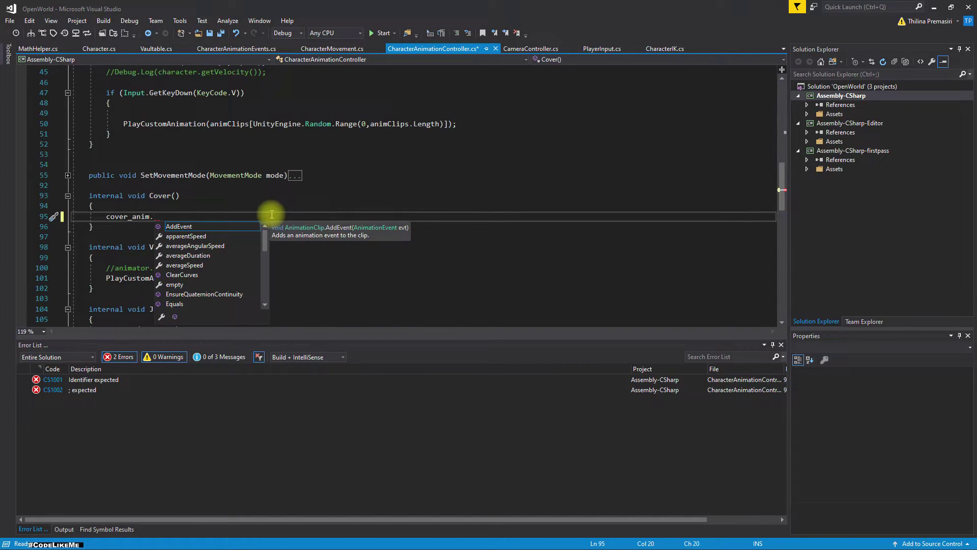
{"action": "type", "text": "sett"}
{"action": "key", "text": "BackSpace"}
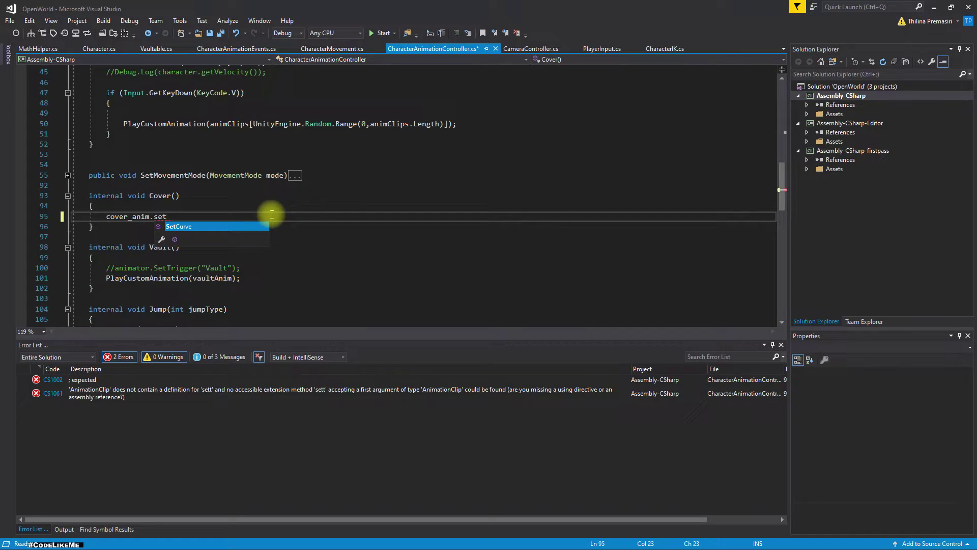
{"action": "key", "text": "BackSpace"}
{"action": "key", "text": "BackSpace"}
{"action": "key", "text": "BackSpace"}
{"action": "key", "text": "BackSpace"}
{"action": "key", "text": "BackSpace"}
{"action": "key", "text": "BackSpace"}
{"action": "key", "text": "BackSpace"}
{"action": "key", "text": "BackSpace"}
{"action": "key", "text": "BackSpace"}
{"action": "key", "text": "BackSpace"}
{"action": "key", "text": "BackSpace"}
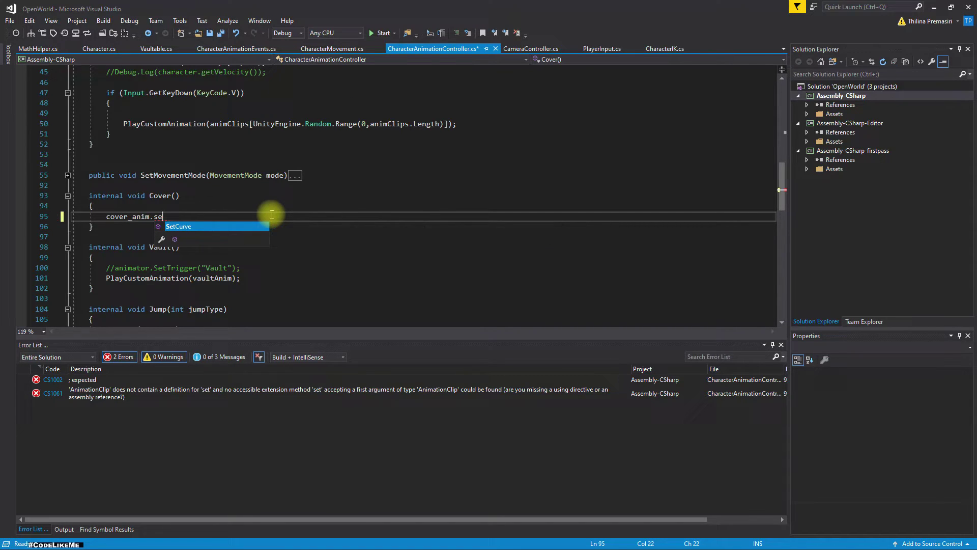
{"action": "key", "text": "BackSpace"}
- Write animator.SetBool("InCover",true) in Cover() and save all scripts
{"action": "type", "text": "ani"}
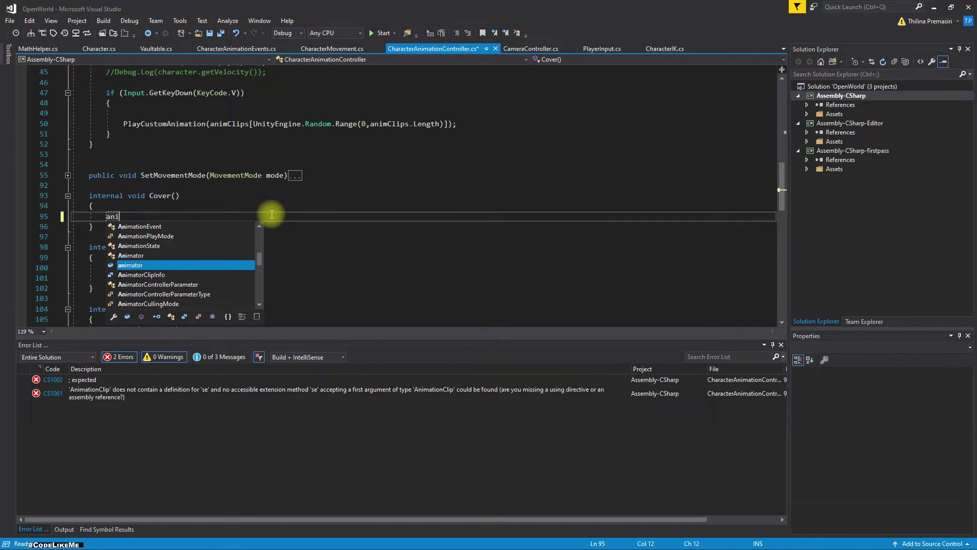
{"action": "type", "text": "m"}
{"action": "key", "text": "Tab"}
{"action": "type", "text": "."}
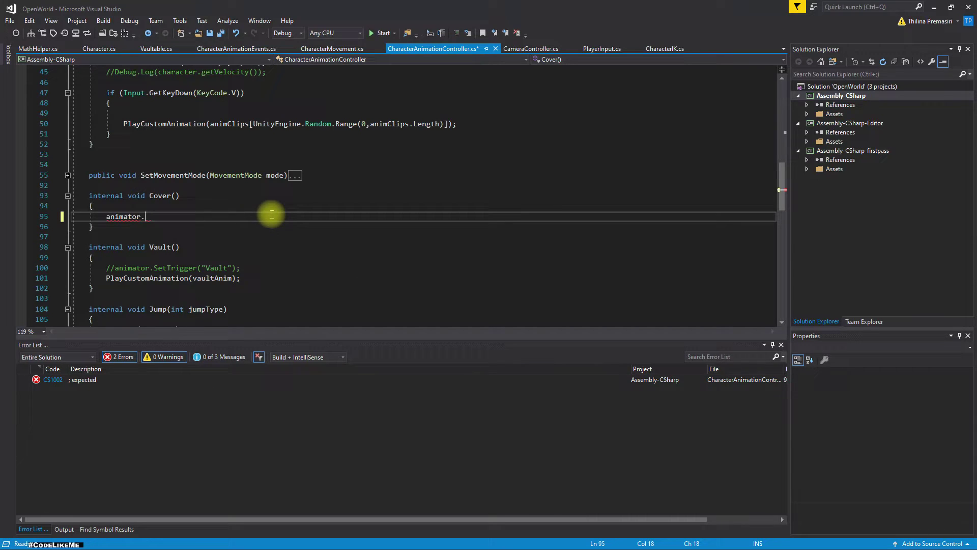
{"action": "type", "text": "set"}
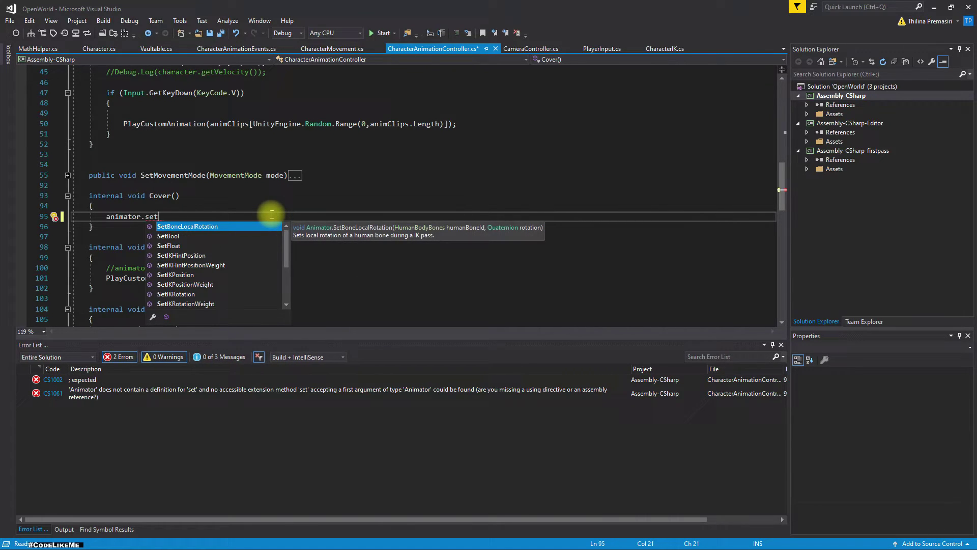
{"action": "type", "text": "b"}
{"action": "key", "text": "Tab"}
{"action": "type", "text": "()"}
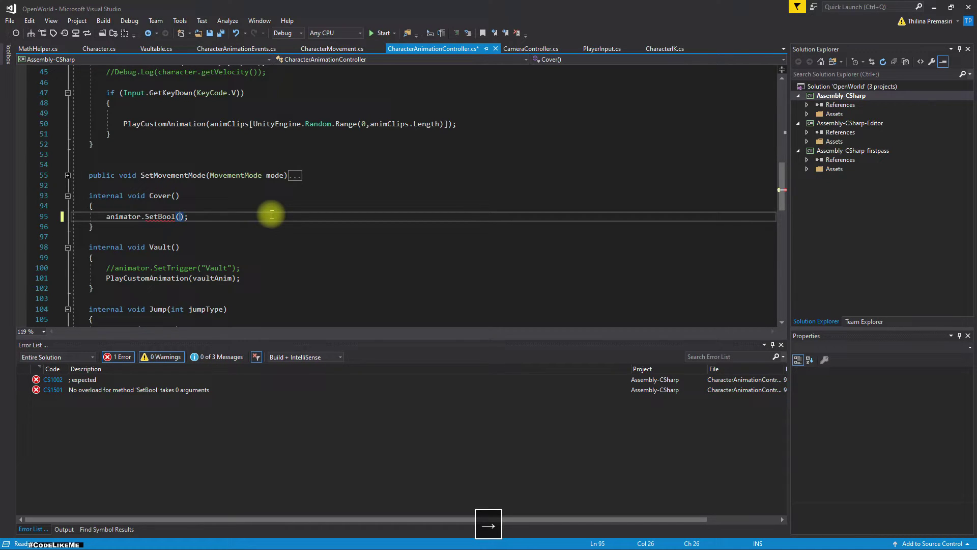
{"action": "type", "text": "InCover"}
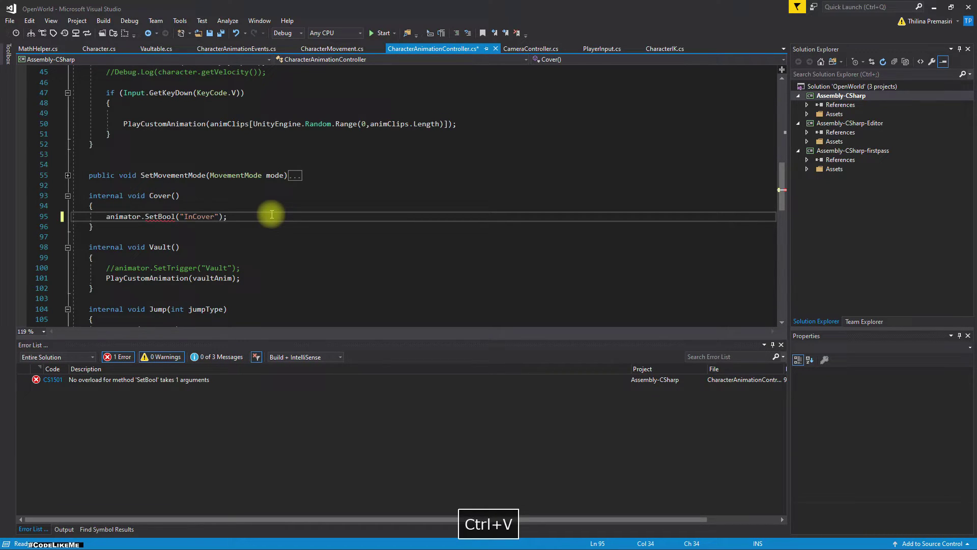
{"action": "key", "text": "Right"}
{"action": "type", "text": ",true"}
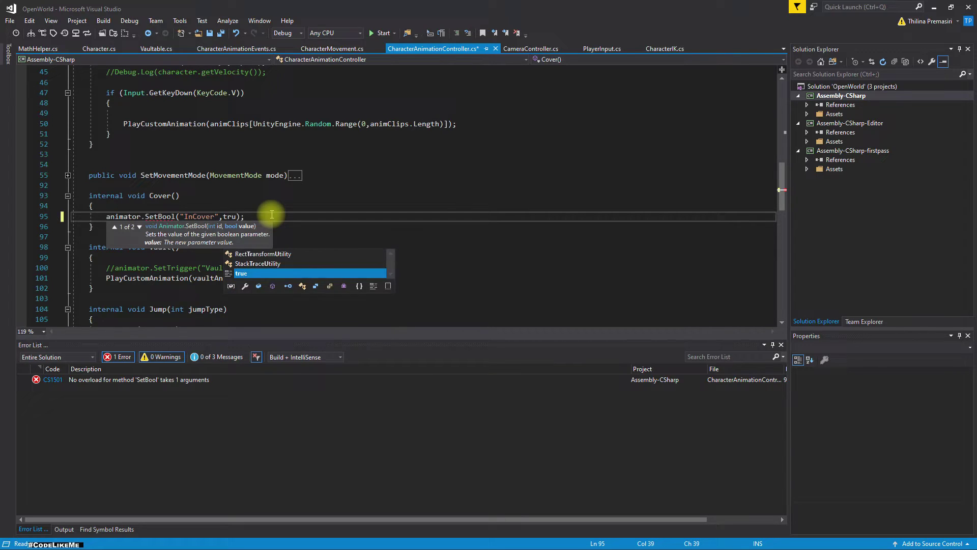
{"action": "key", "text": "Right"}
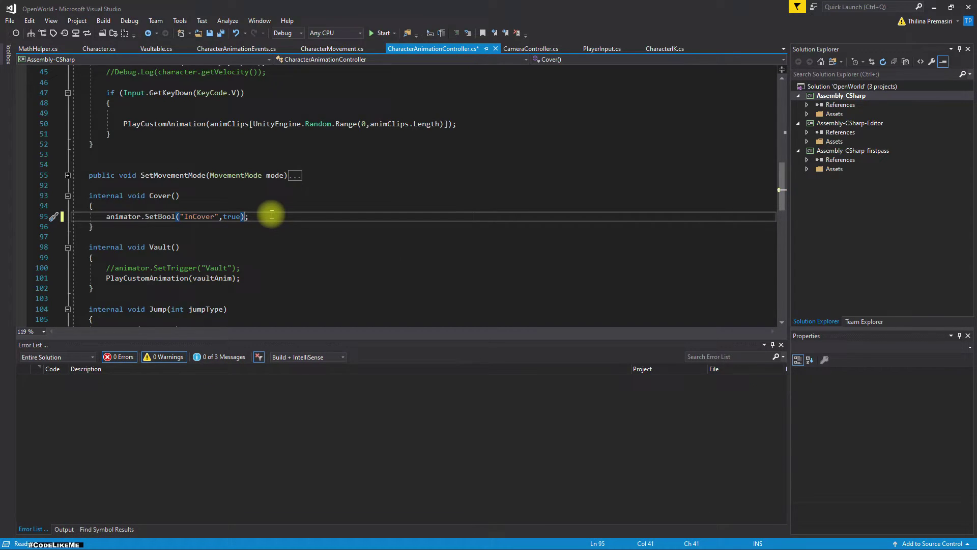
{"action": "key", "text": "ctrl+shift+s"}
{"action": "key", "text": "alt+Tab"}
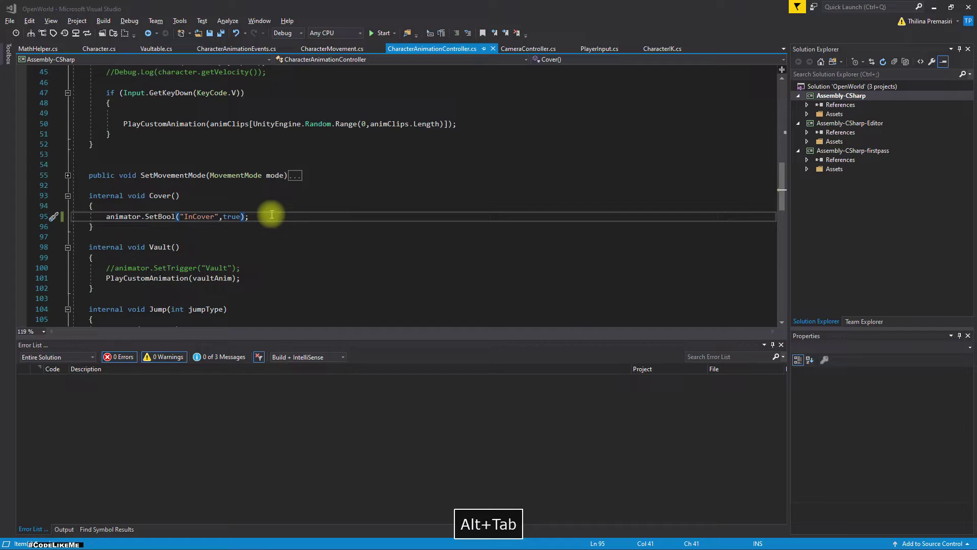
- Playtest walking to the green block, taking cover and moving left and right along it
{"action": "key", "text": "ctrl+p"}
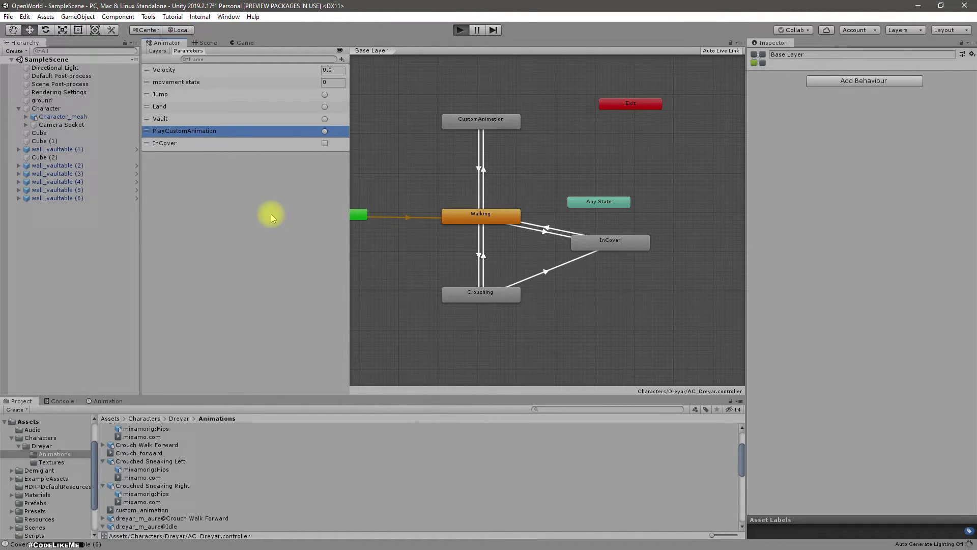
{"action": "key", "text": "w"}
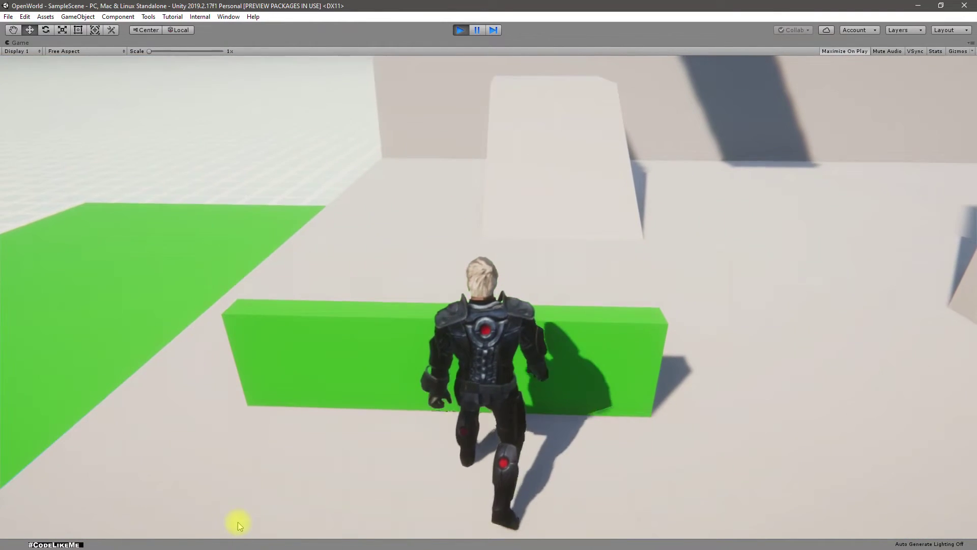
{"action": "key", "text": "c"}
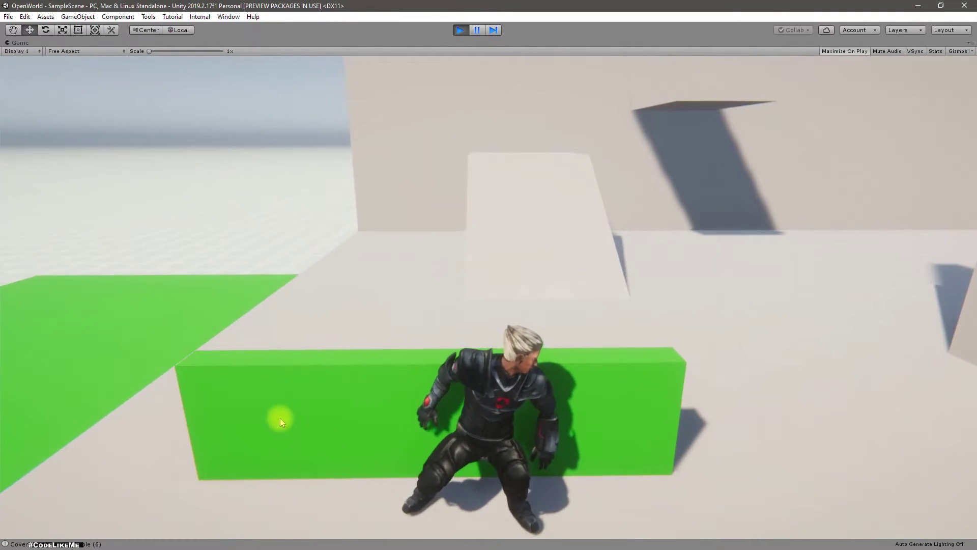
{"action": "key", "text": "c"}
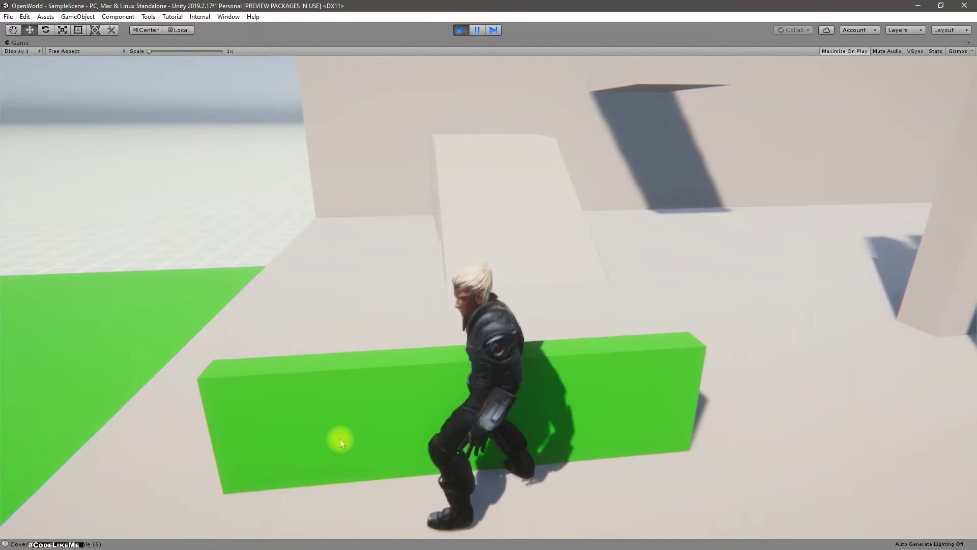
{"action": "key", "text": "c"}
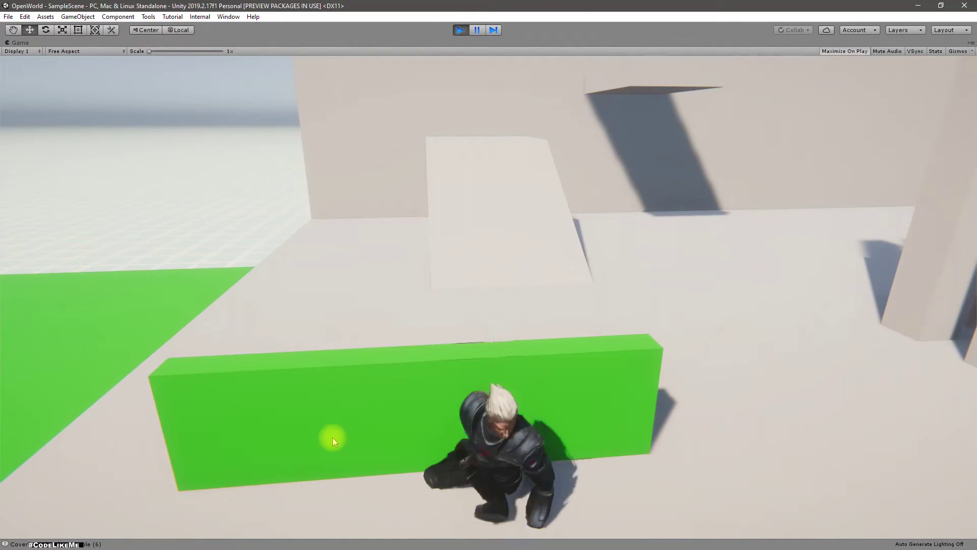
{"action": "key", "text": "a"}
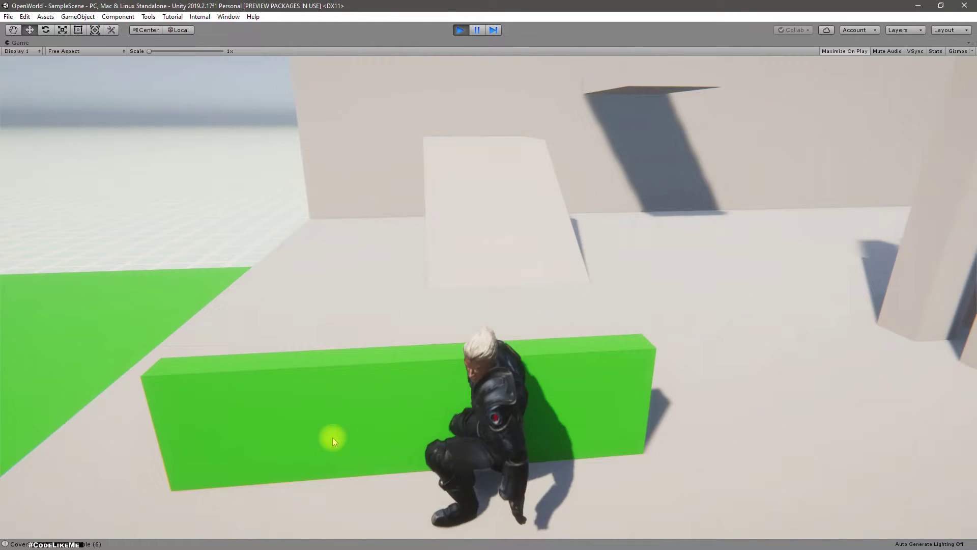
{"action": "key", "text": "d"}
{"action": "key", "text": "w"}
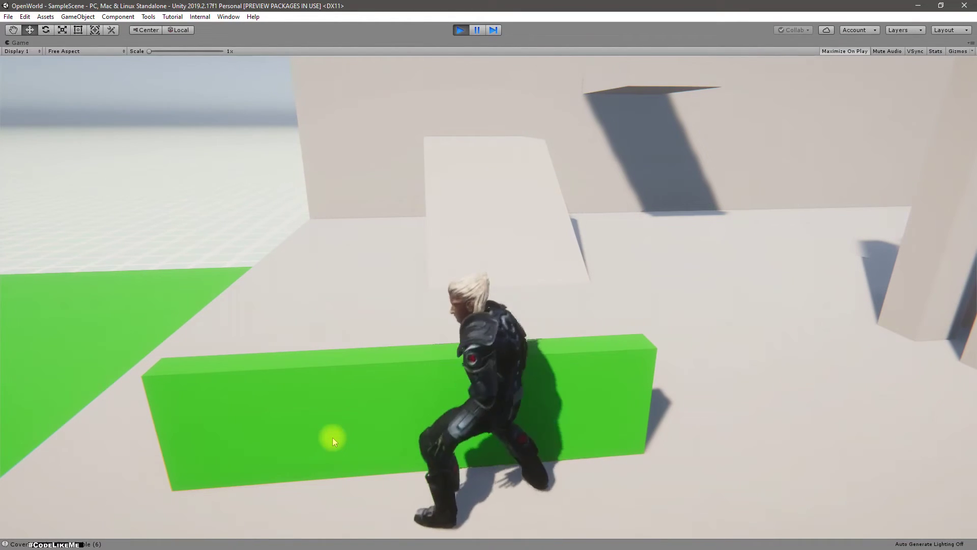
{"action": "key", "text": "space"}
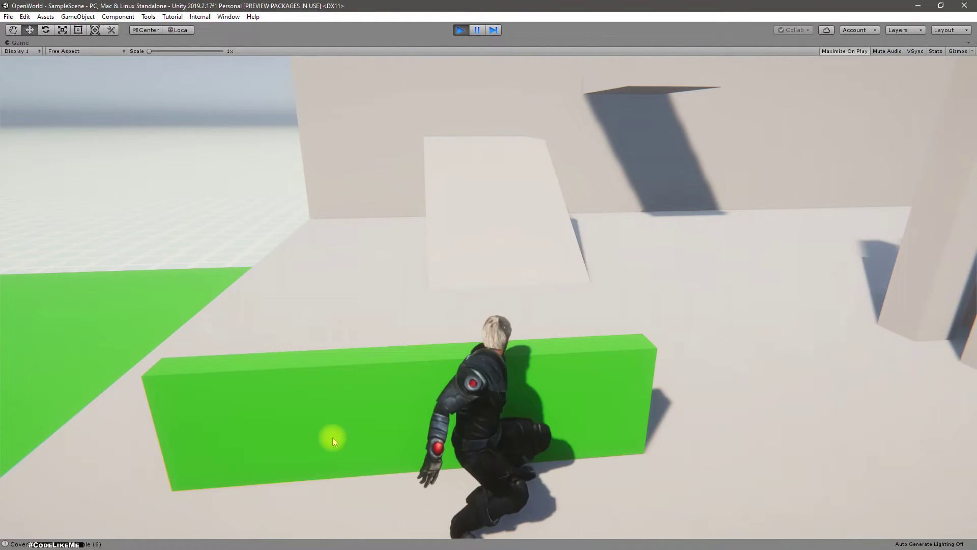
{"action": "key", "text": "a"}
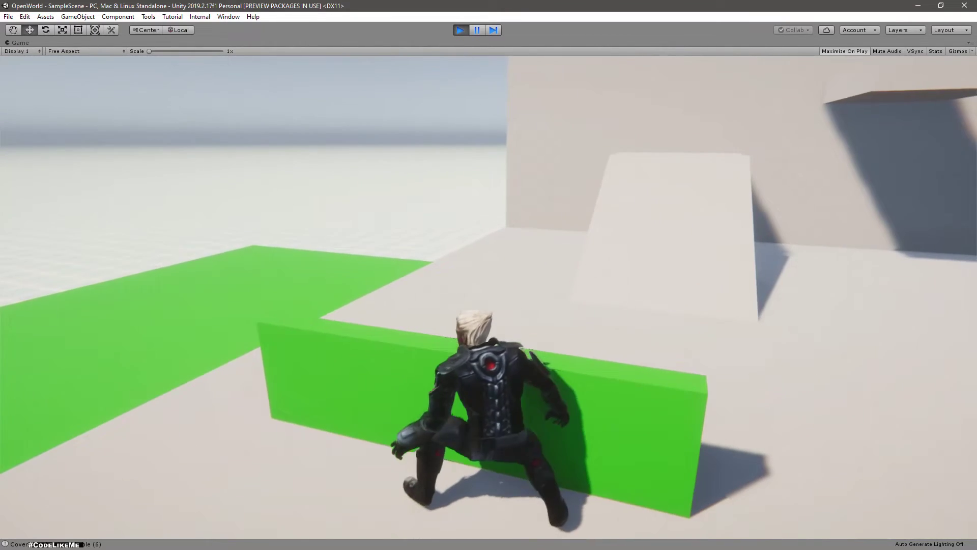
{"action": "key", "text": "d"}
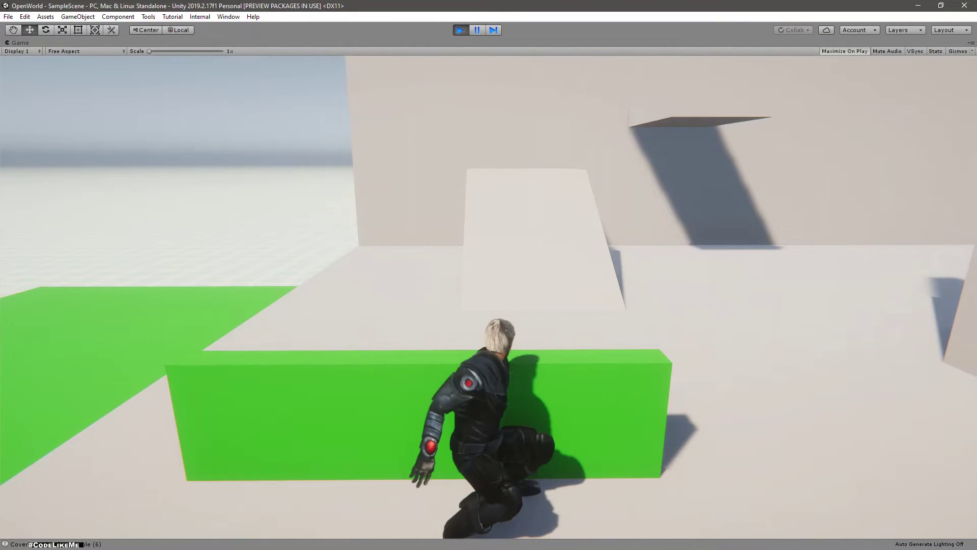
{"action": "key", "text": "ctrl+p"}
- Run a second playtest taking cover against the green block and stepping back out
{"action": "key", "text": "alt+Tab"}
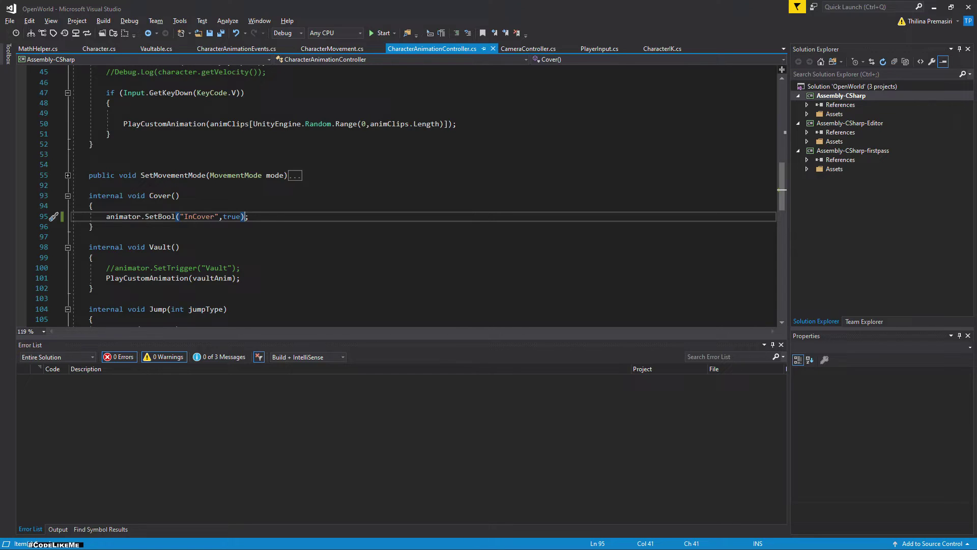
{"action": "key", "text": "alt+Tab"}
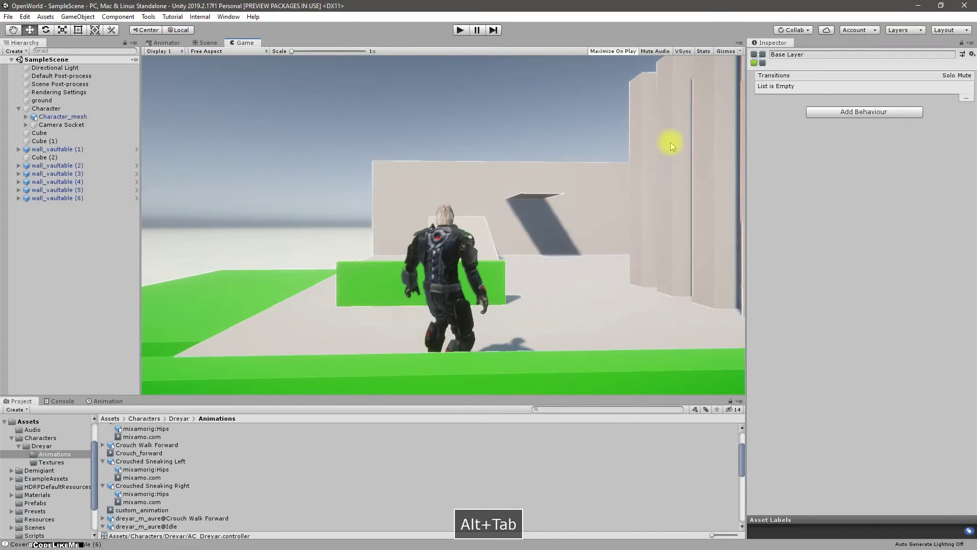
{"action": "left_click", "coordinate": [459, 30]}
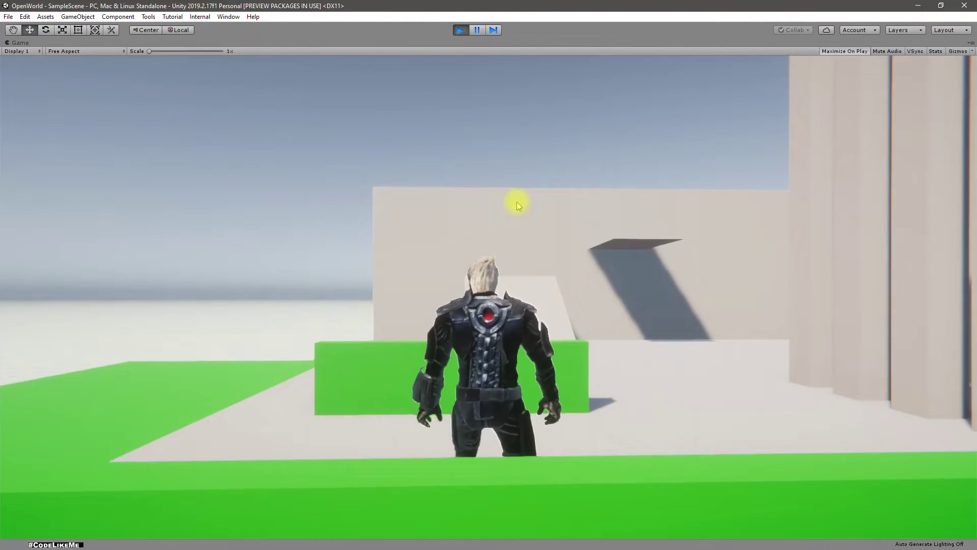
{"action": "key", "text": "w"}
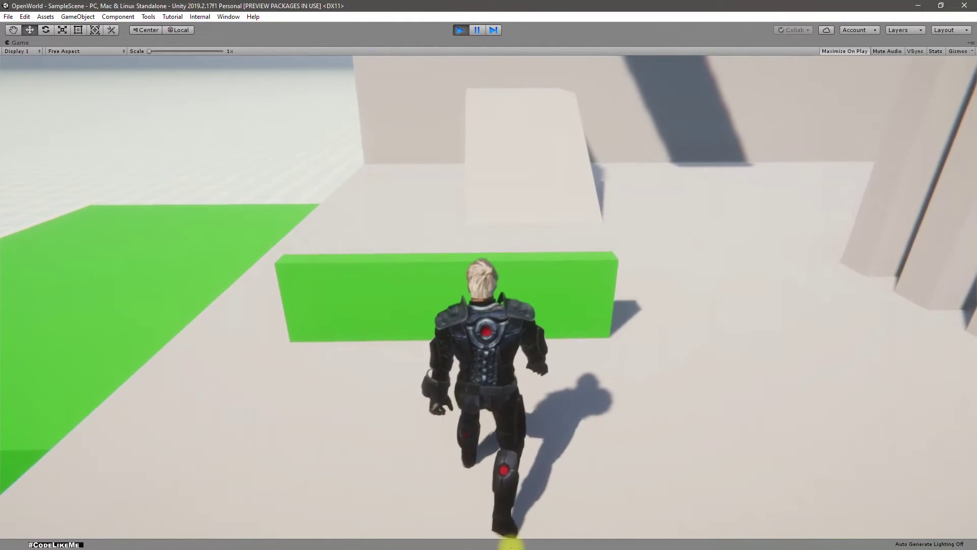
{"action": "key", "text": "c"}
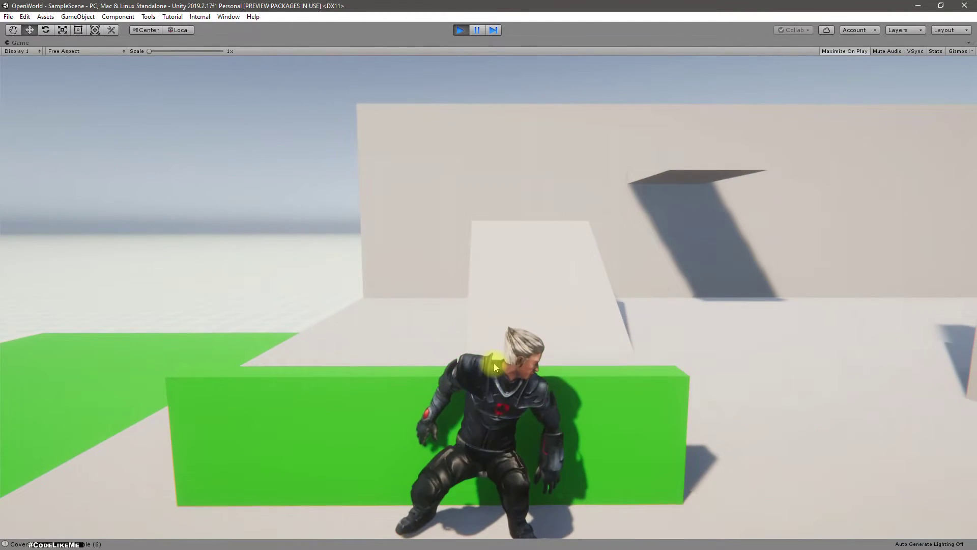
{"action": "key", "text": "w"}
{"action": "key", "text": "c"}
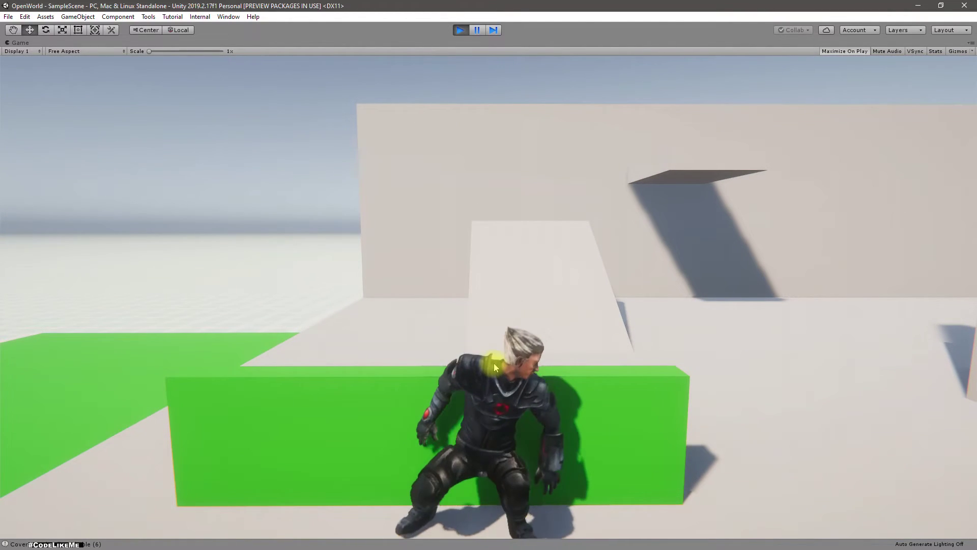
{"action": "key", "text": "w"}
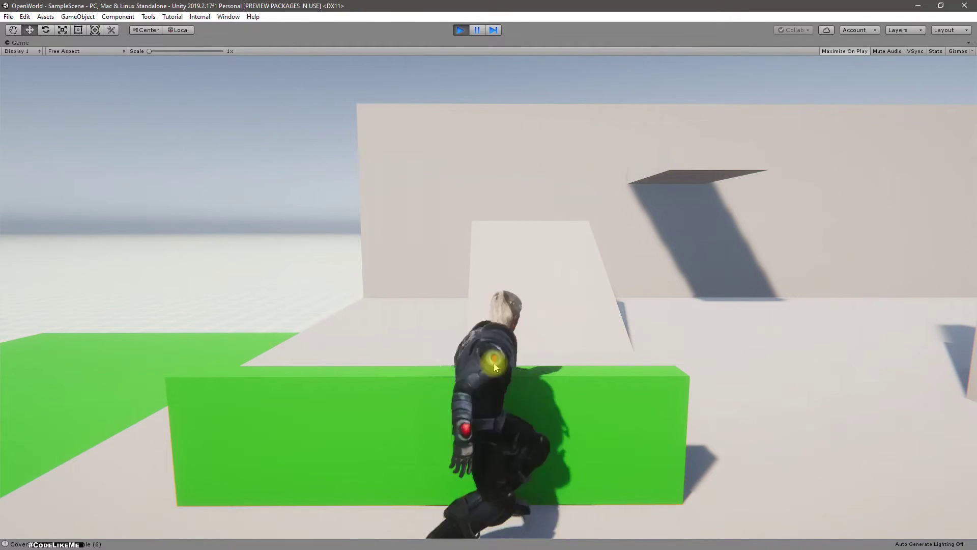
{"action": "key", "text": "ctrl+p"}
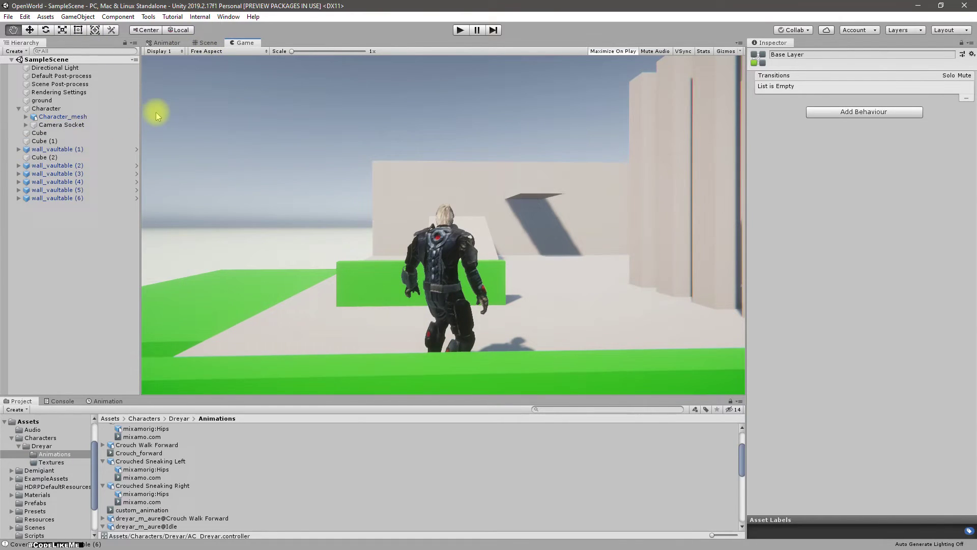
- Save all scripts, then playtest walking into and out of cover once more
{"action": "key", "text": "alt+Tab"}
{"action": "left_click", "coordinate": [454, 206]}
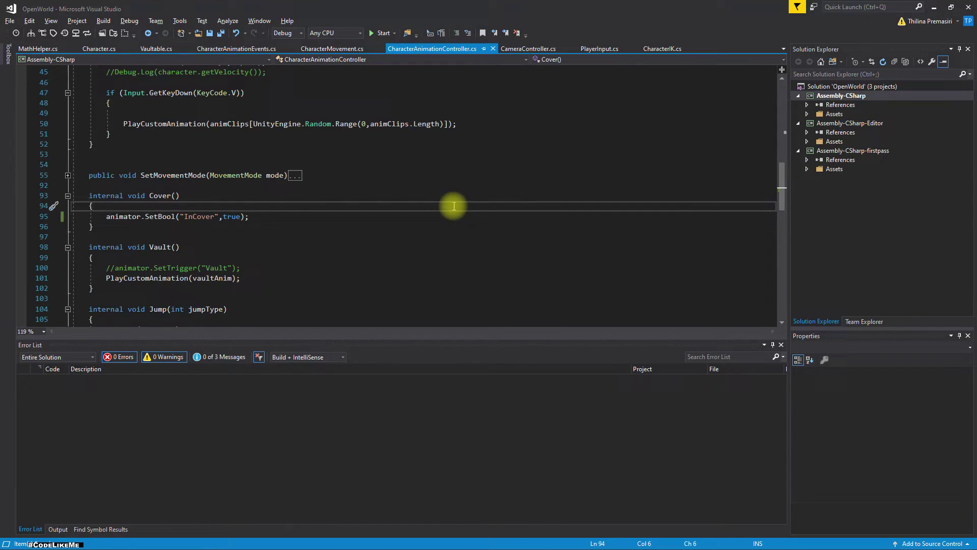
{"action": "key", "text": "ctrl+shift+s"}
{"action": "key", "text": "alt+Tab"}
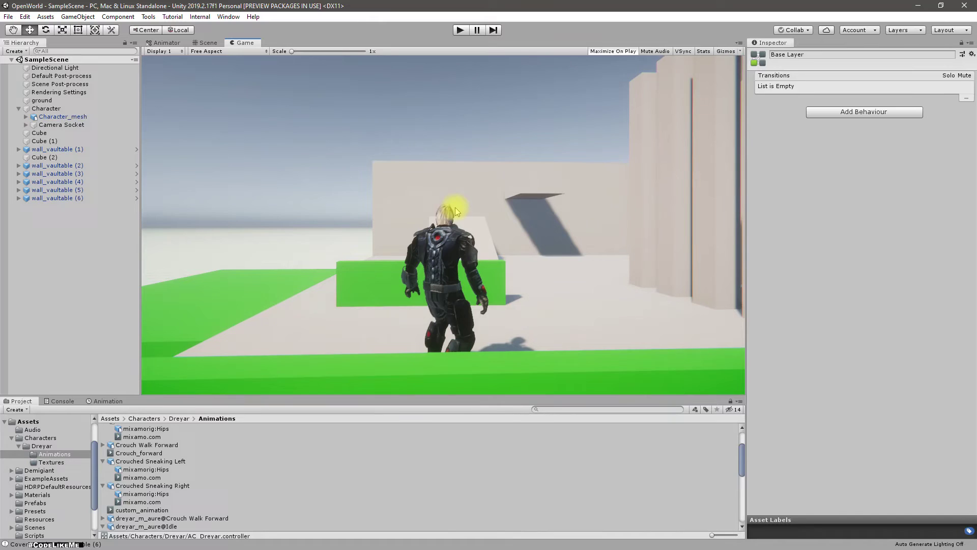
{"action": "key", "text": "ctrl+p"}
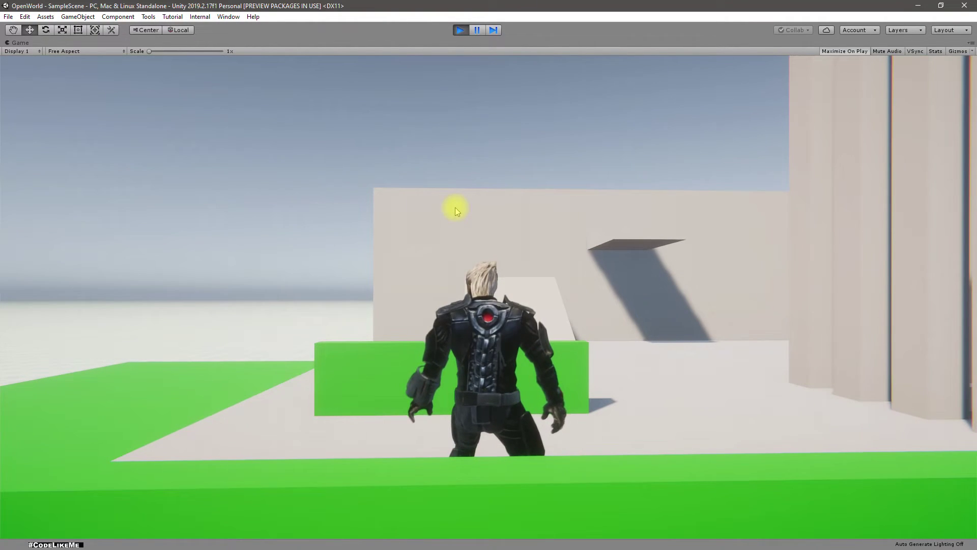
{"action": "mouse_move", "coordinate": [623, 545]}
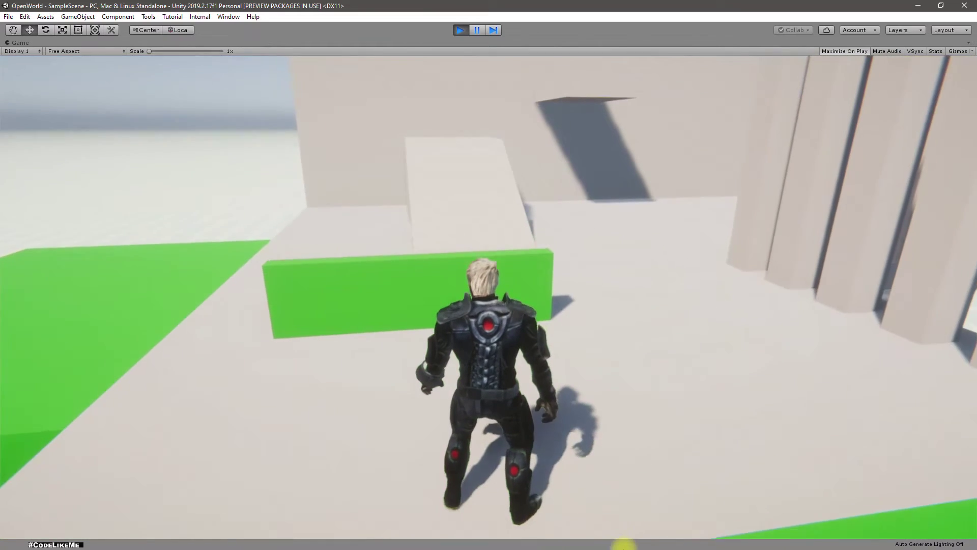
{"action": "key", "text": "w"}
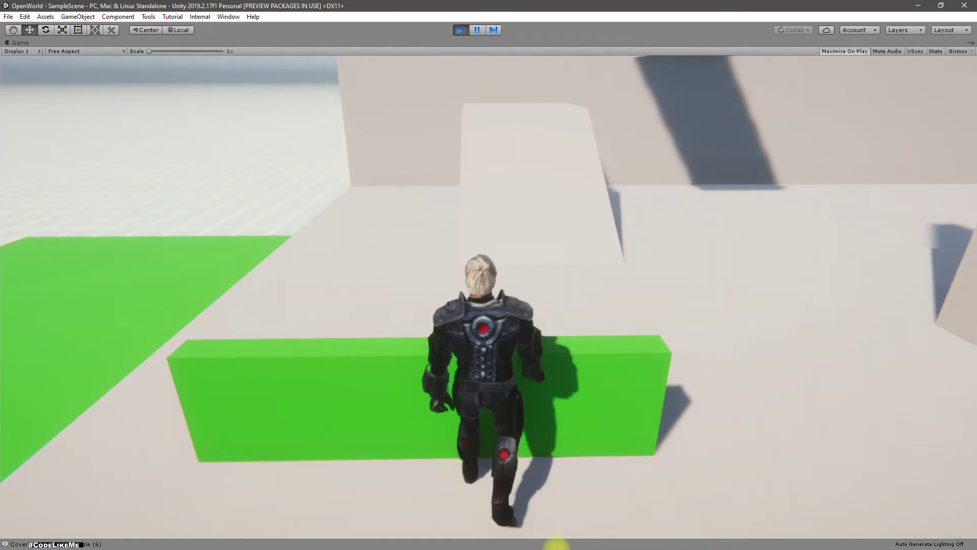
{"action": "key", "text": "w"}
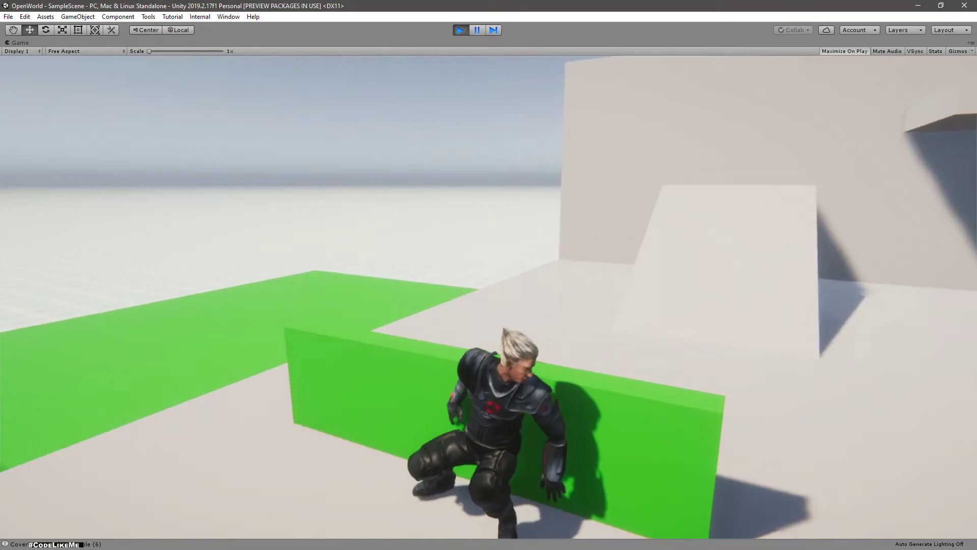
{"action": "key", "text": "w"}
{"action": "key", "text": "w"}
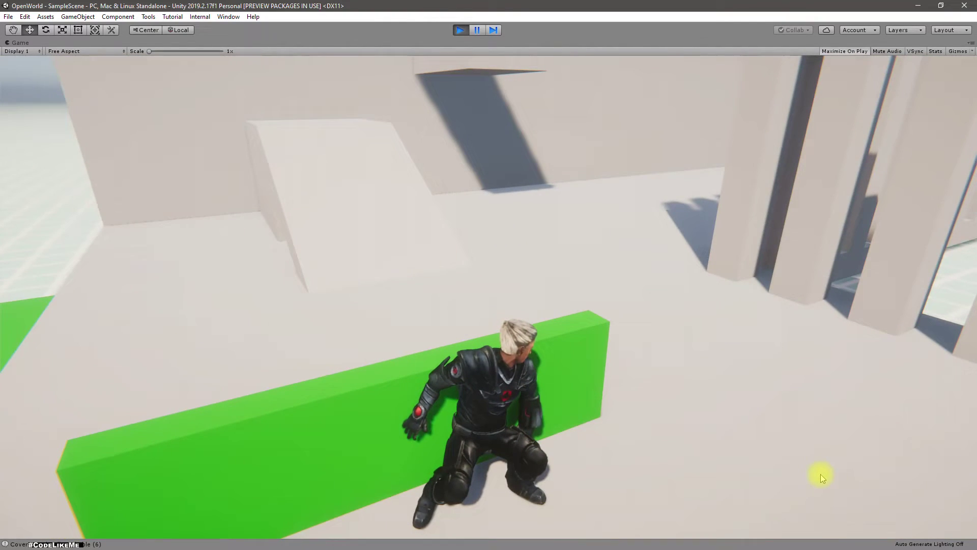
{"action": "key", "text": "ctrl+p"}
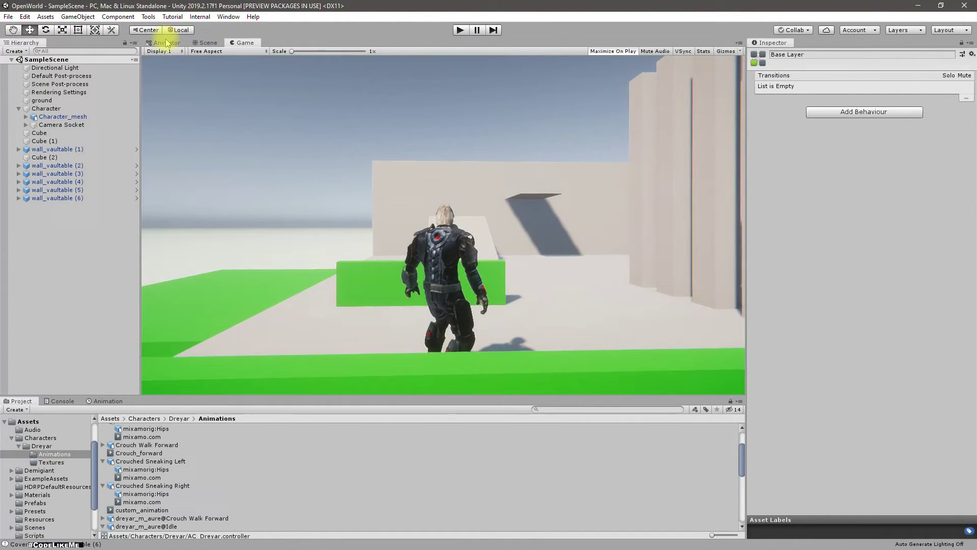
- Set the InCover→Walking transition's condition to InCover false and start Play mode
{"action": "left_click", "coordinate": [166, 43]}
{"action": "left_click", "coordinate": [544, 233]}
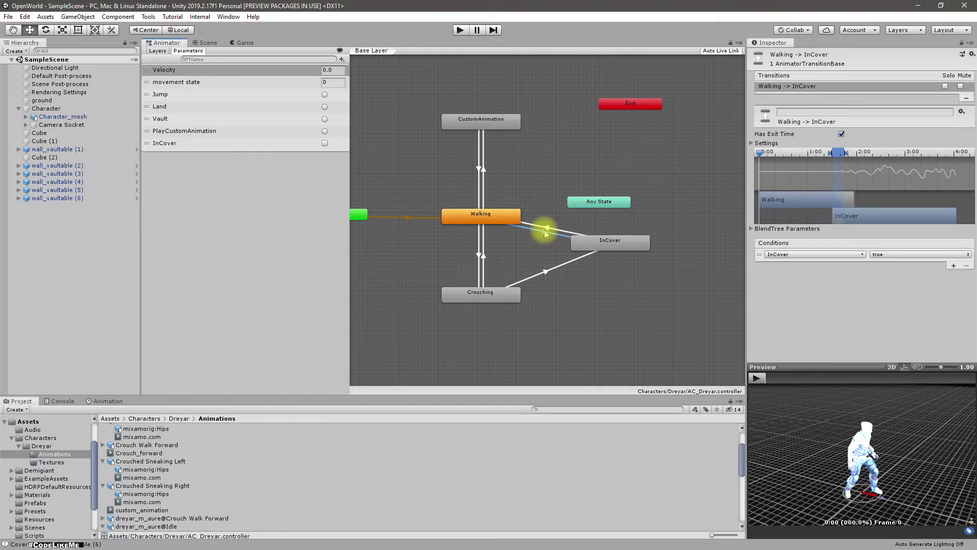
{"action": "left_click", "coordinate": [544, 227]}
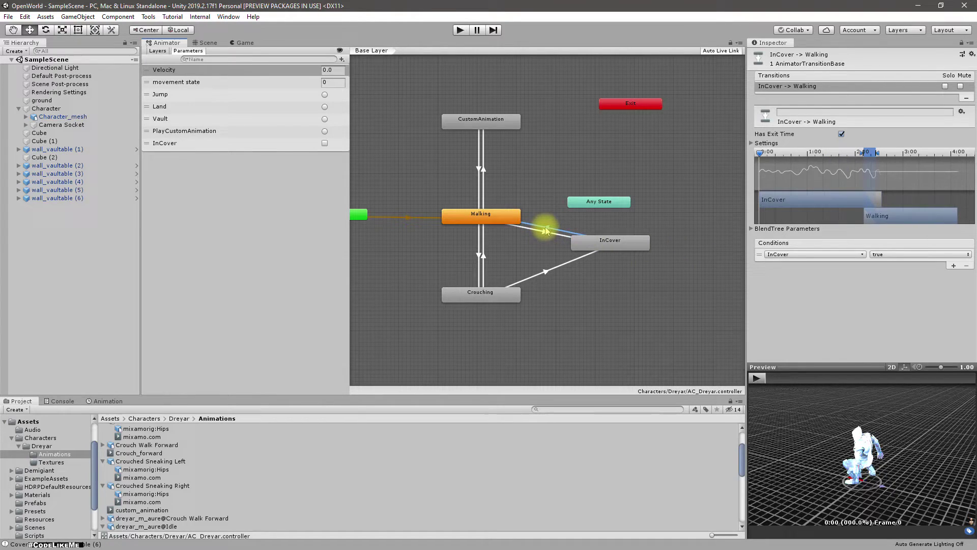
{"action": "left_click", "coordinate": [894, 252]}
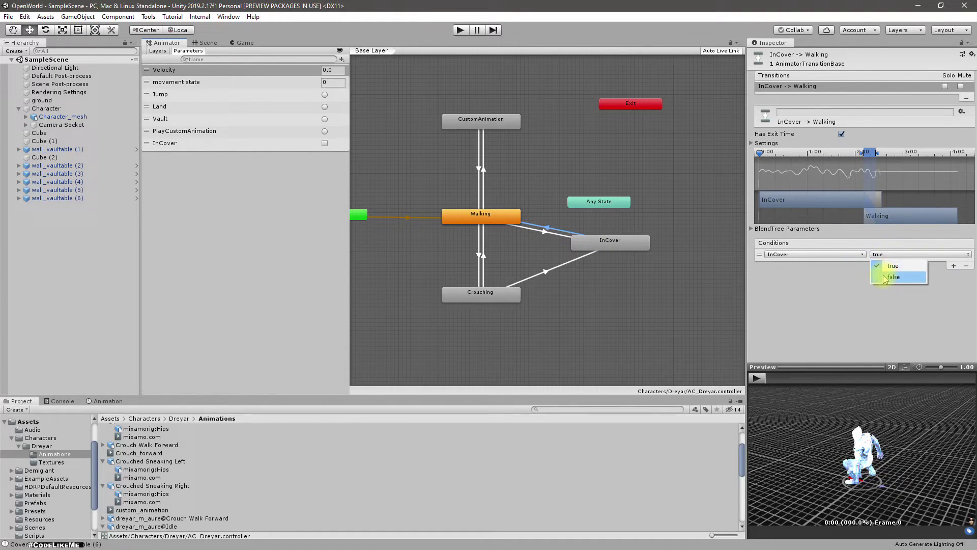
{"action": "left_click", "coordinate": [884, 275]}
{"action": "left_click", "coordinate": [458, 30]}
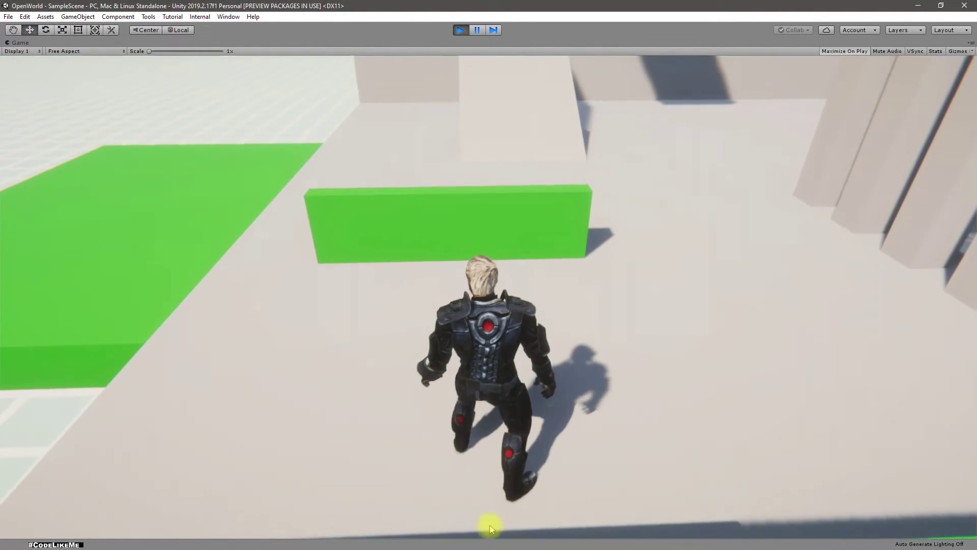
{"action": "key", "text": "w"}
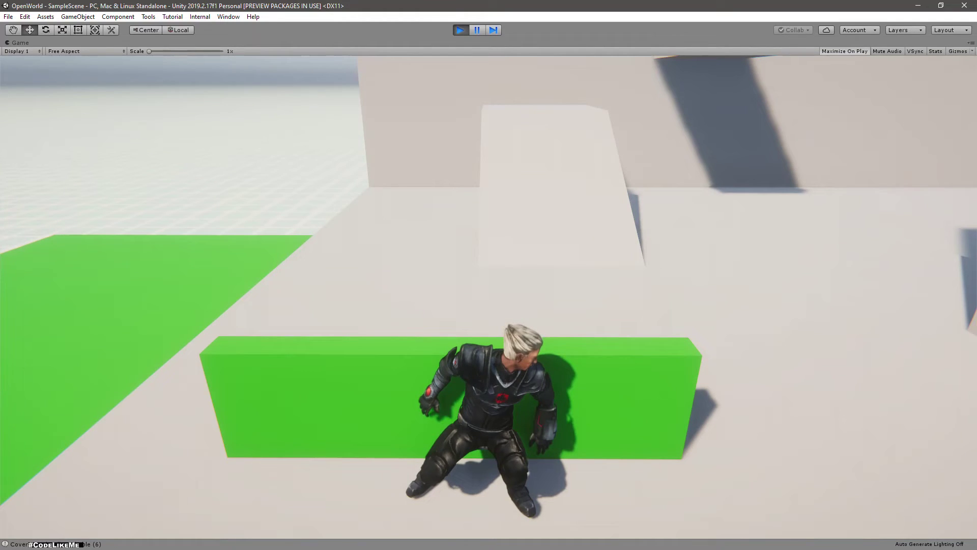
- Walk to the green wall, slide left while in cover, and exit Play mode
{"action": "key", "text": "a"}
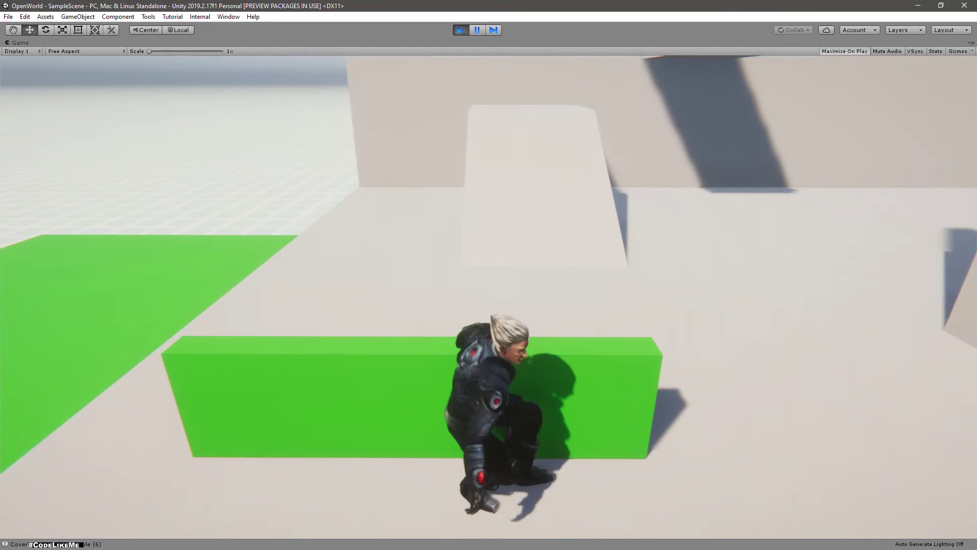
{"action": "key", "text": "ctrl+p"}
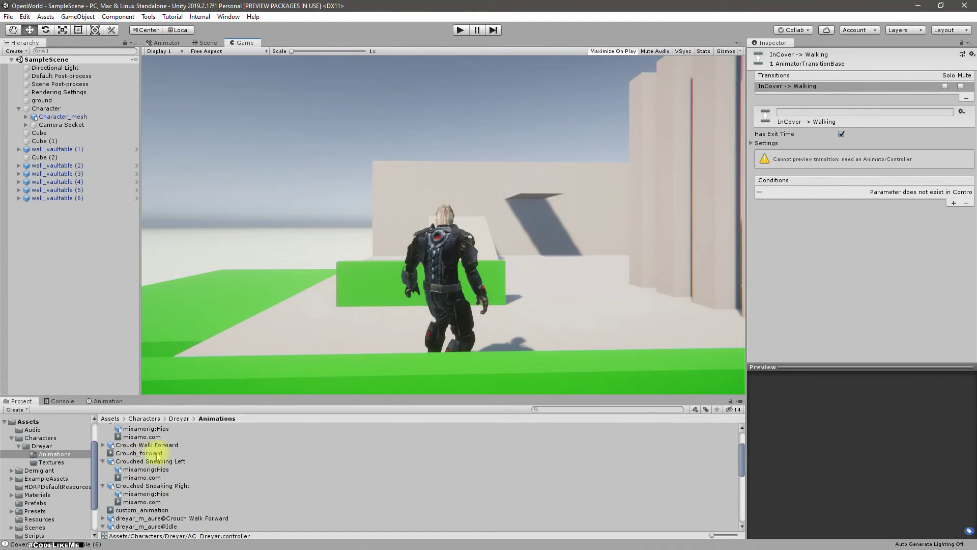
- Inspect the import settings of Cover Idle, Crouch Idle, Crouch Walk Forward and Crouched Sneaking clips
{"action": "scroll", "coordinate": [157, 457], "scroll_direction": "up", "scroll_amount": 2}
{"action": "left_click", "coordinate": [131, 435]}
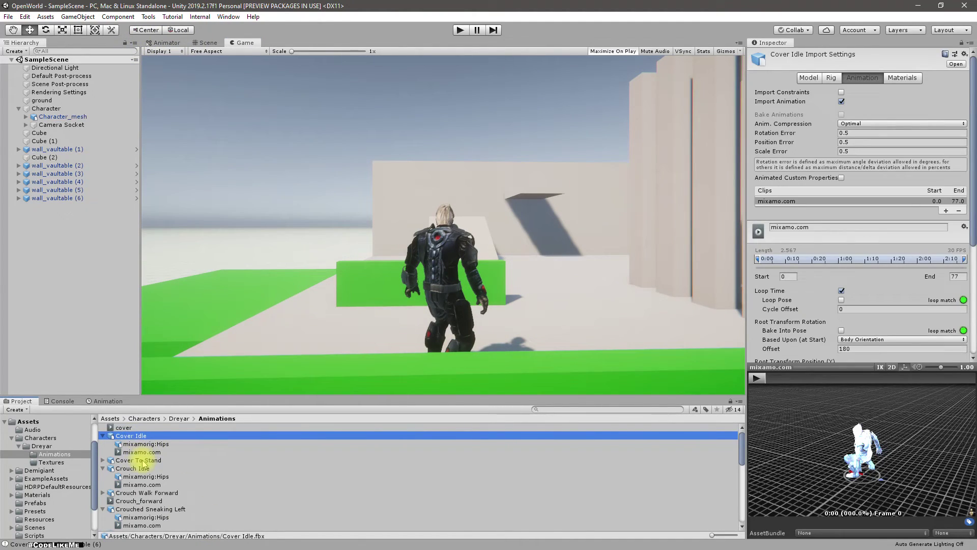
{"action": "left_click", "coordinate": [140, 468]}
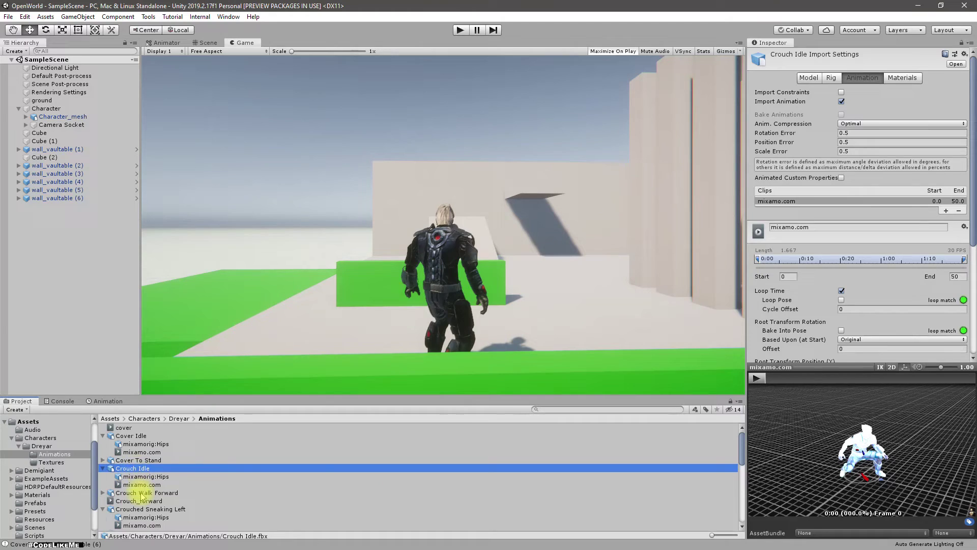
{"action": "left_click", "coordinate": [144, 493]}
{"action": "scroll", "coordinate": [143, 493], "scroll_direction": "down", "scroll_amount": 2}
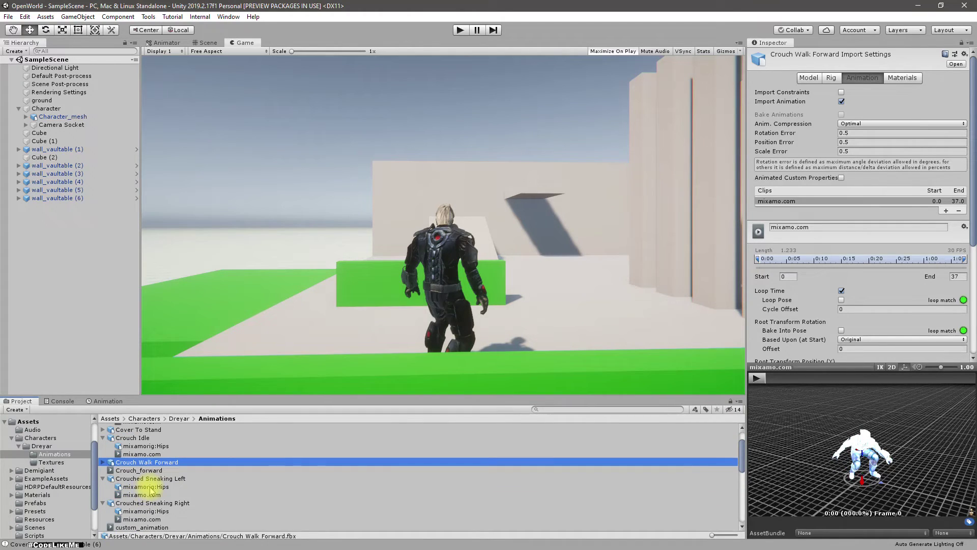
{"action": "left_click", "coordinate": [136, 478]}
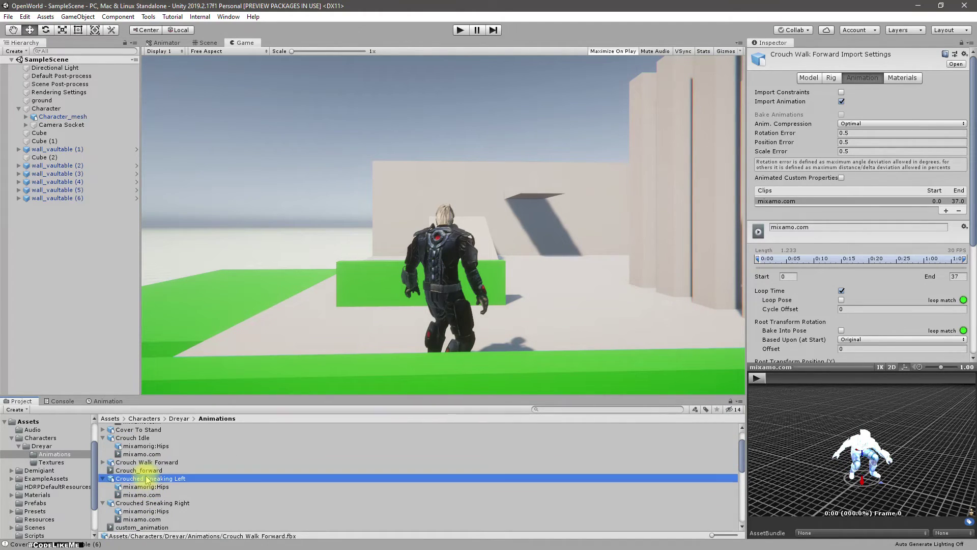
{"action": "left_click", "coordinate": [153, 503], "text": "ctrl"}
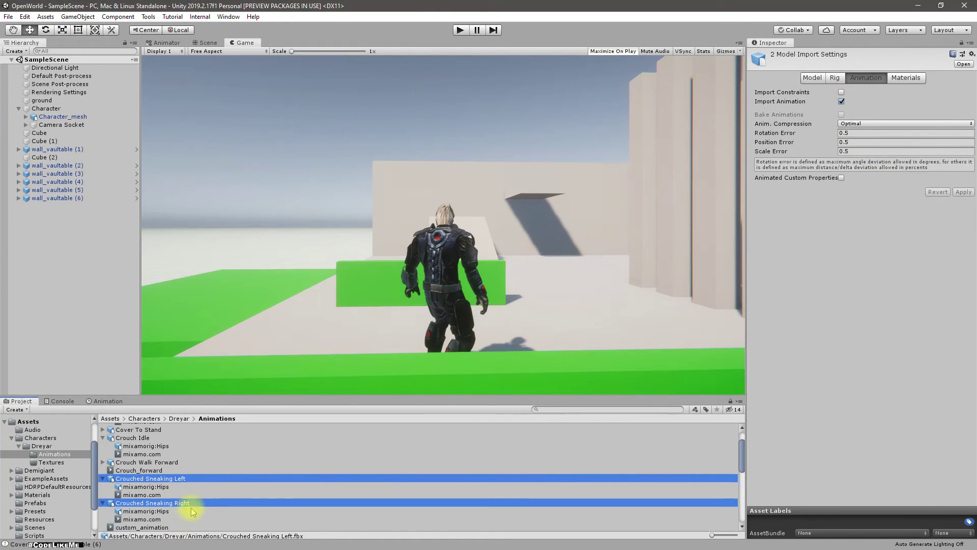
{"action": "left_click", "coordinate": [146, 478]}
{"action": "scroll", "coordinate": [892, 200], "scroll_direction": "down", "scroll_amount": 5}
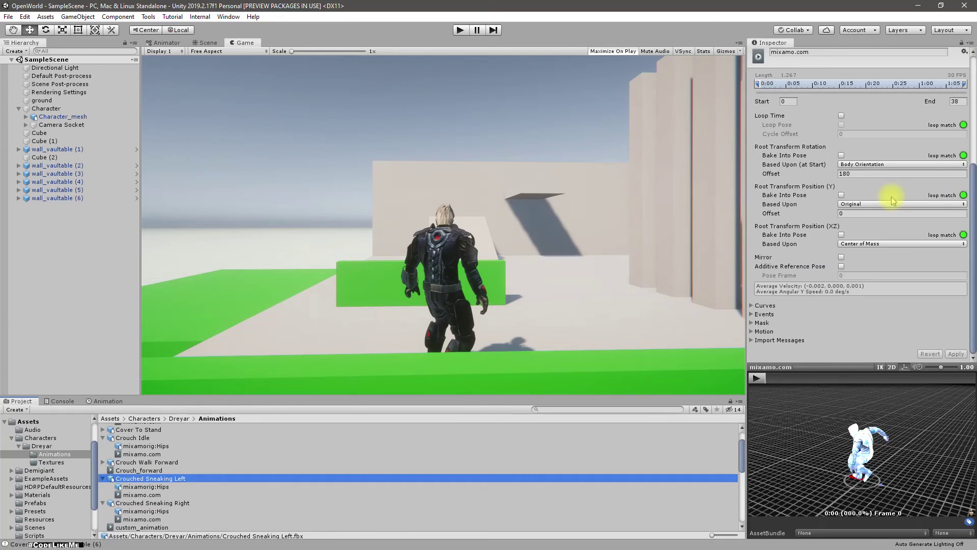
{"action": "scroll", "coordinate": [892, 200], "scroll_direction": "up", "scroll_amount": 5}
- Enable Loop Time on Crouched Sneaking Left and Crouched Sneaking Right and apply both
{"action": "left_click", "coordinate": [841, 290]}
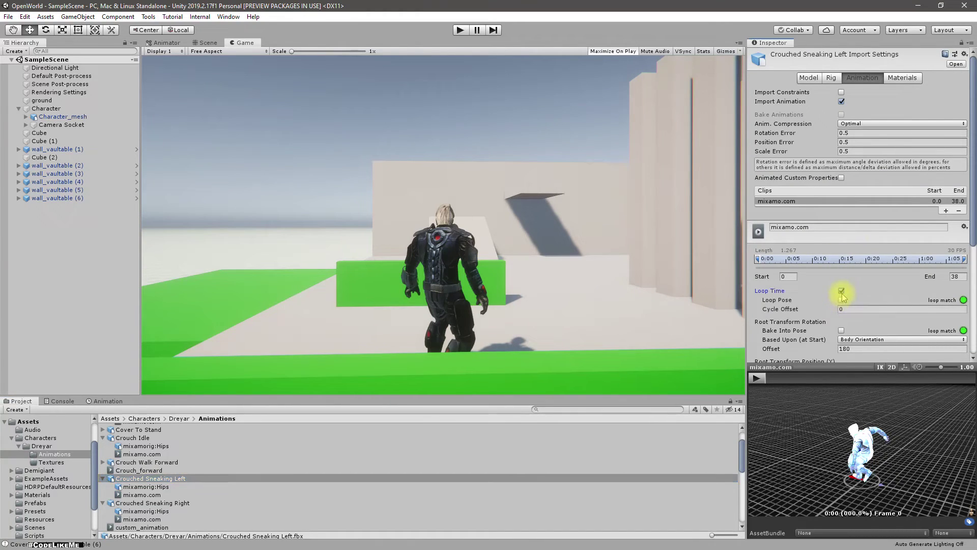
{"action": "scroll", "coordinate": [842, 292], "scroll_direction": "down", "scroll_amount": 5}
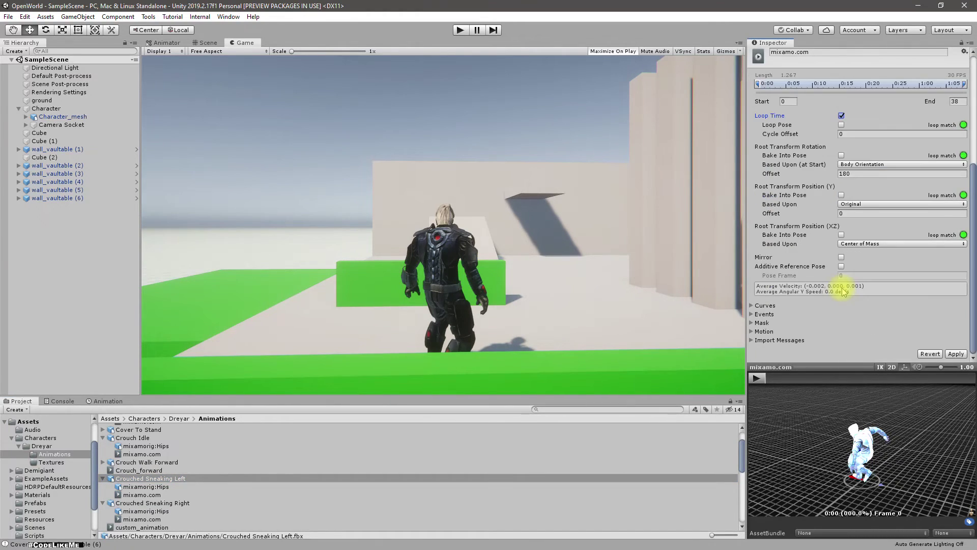
{"action": "left_click", "coordinate": [171, 504]}
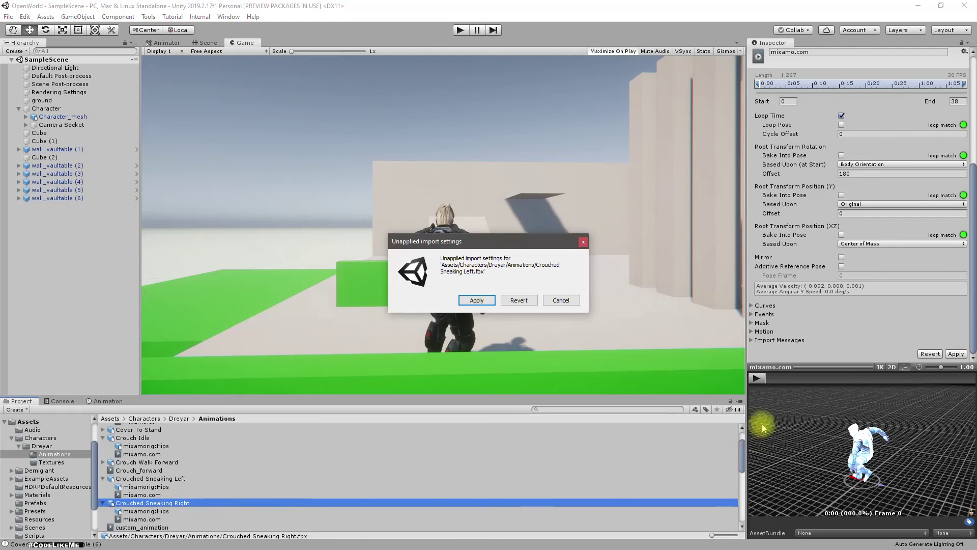
{"action": "left_click", "coordinate": [471, 300]}
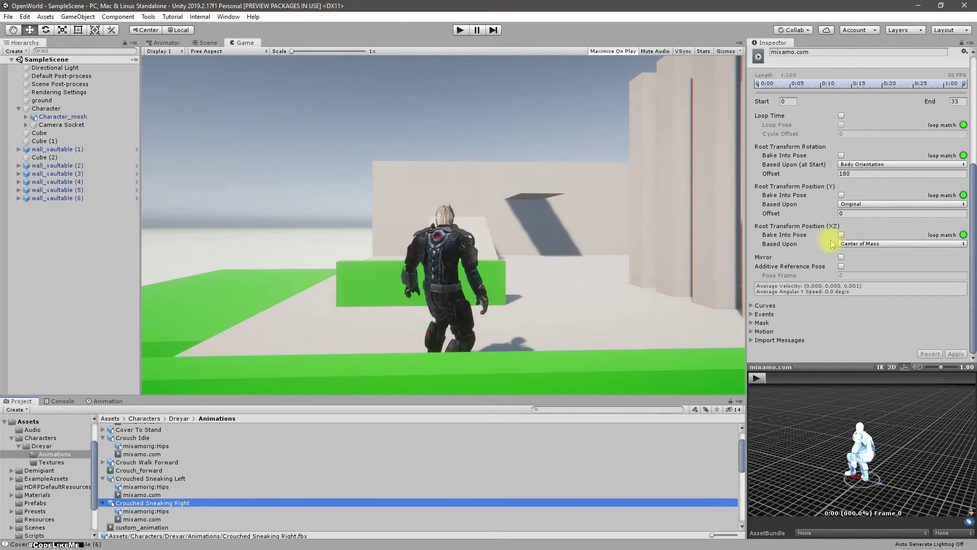
{"action": "left_click", "coordinate": [841, 116]}
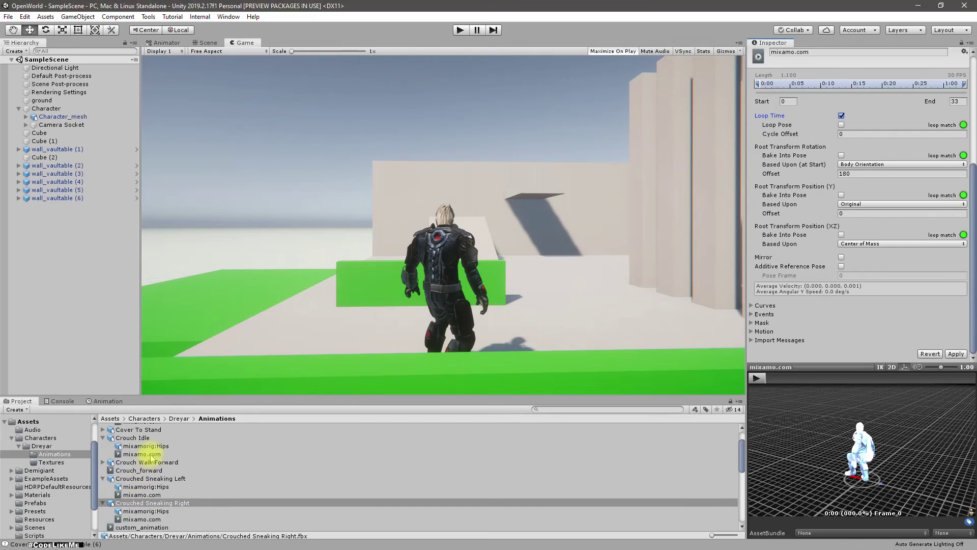
{"action": "left_click", "coordinate": [145, 439]}
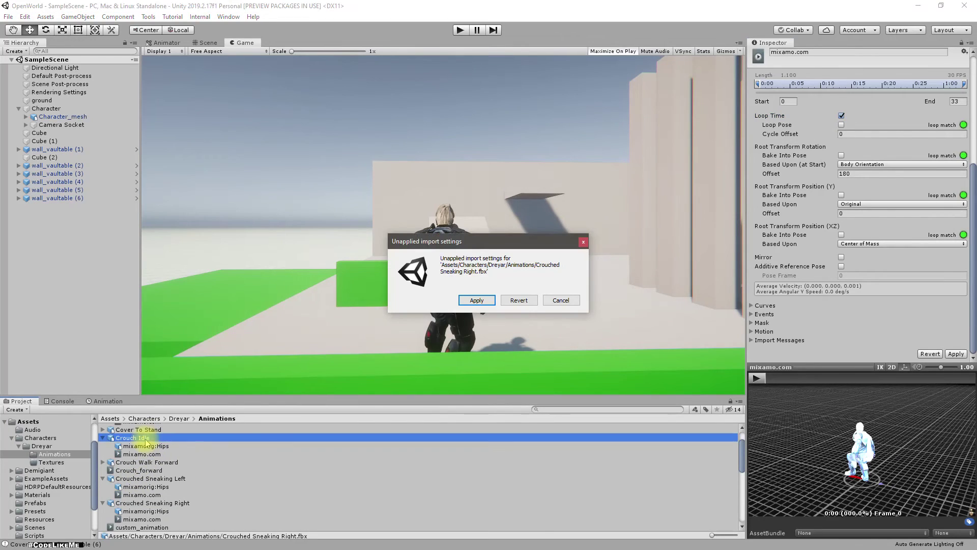
{"action": "left_click", "coordinate": [472, 299]}
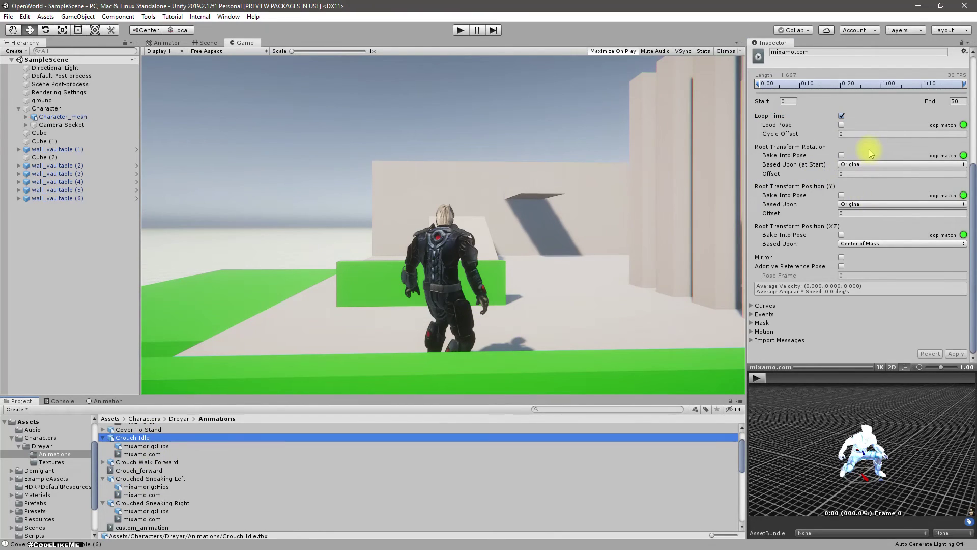
- Recheck the loop setting on Cover Idle, Crouch Walk Forward and both Crouched Sneaking clips
{"action": "scroll", "coordinate": [254, 463], "scroll_direction": "up", "scroll_amount": 3}
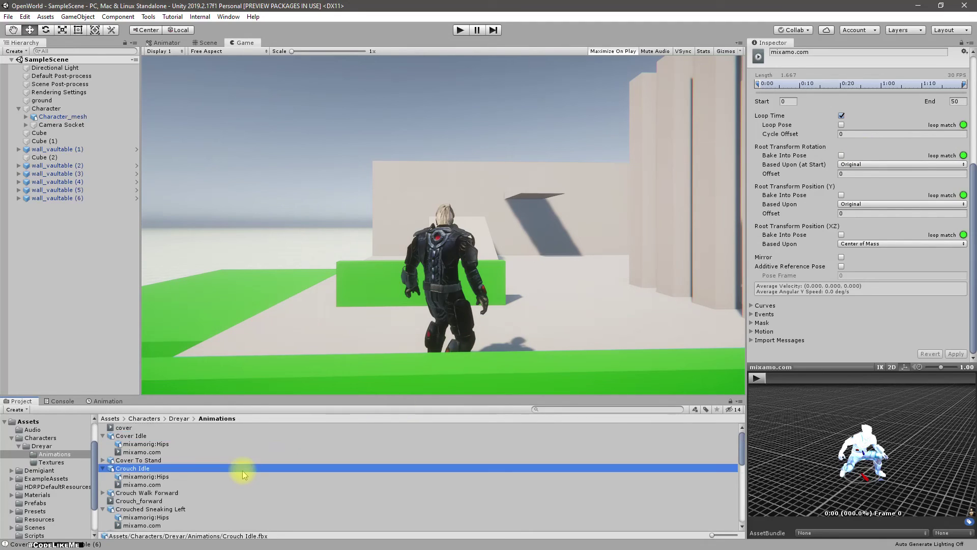
{"action": "left_click", "coordinate": [131, 435]}
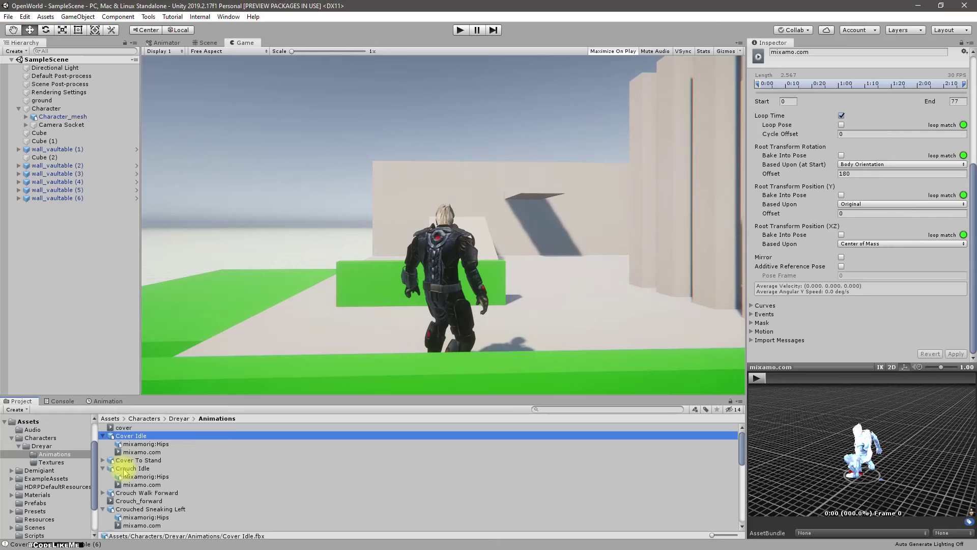
{"action": "left_click", "coordinate": [141, 493]}
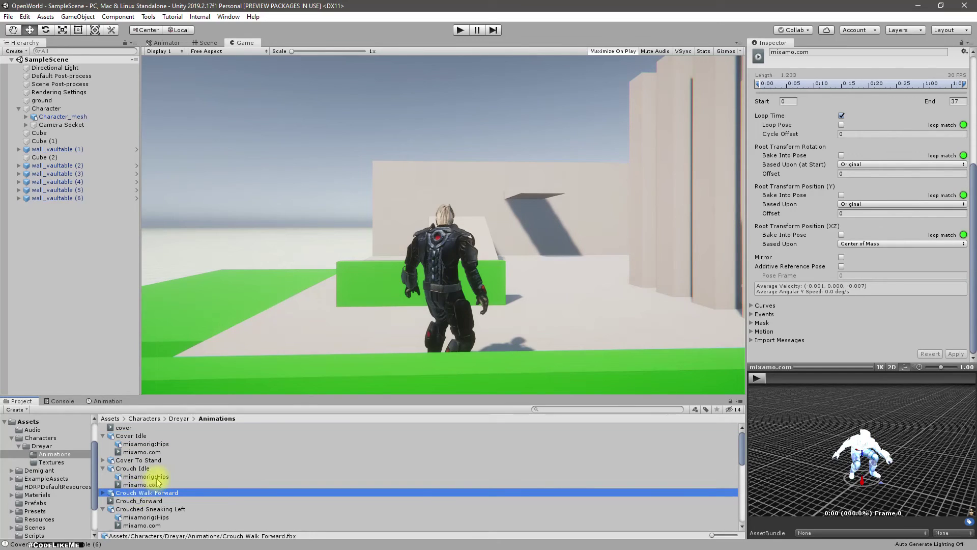
{"action": "scroll", "coordinate": [148, 483], "scroll_direction": "down", "scroll_amount": 3}
{"action": "left_click", "coordinate": [150, 478]}
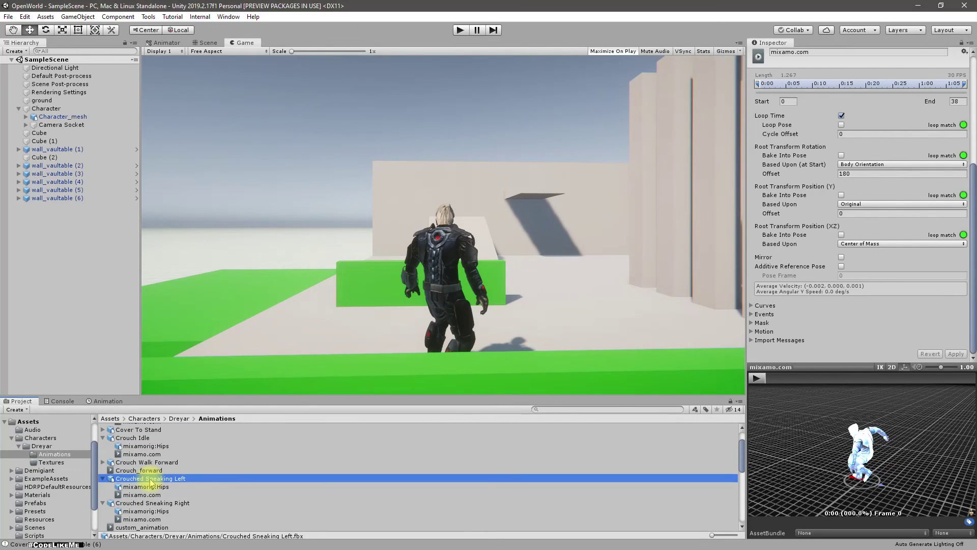
{"action": "left_click", "coordinate": [134, 503]}
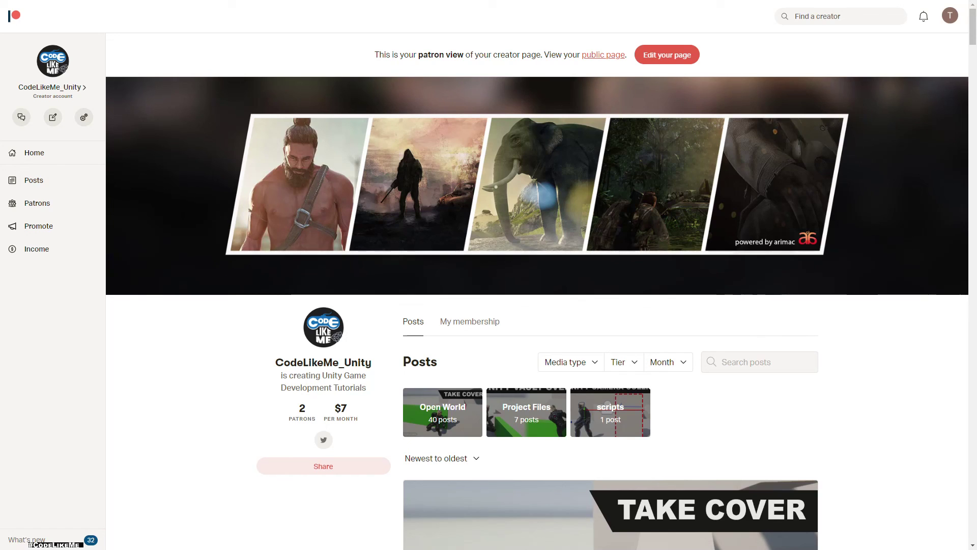
- Scroll the Patreon feed past Take Cover and Jump Up to the Detect Jump to position #45 post
{"action": "scroll", "coordinate": [508, 283], "scroll_direction": "down", "scroll_amount": 15}
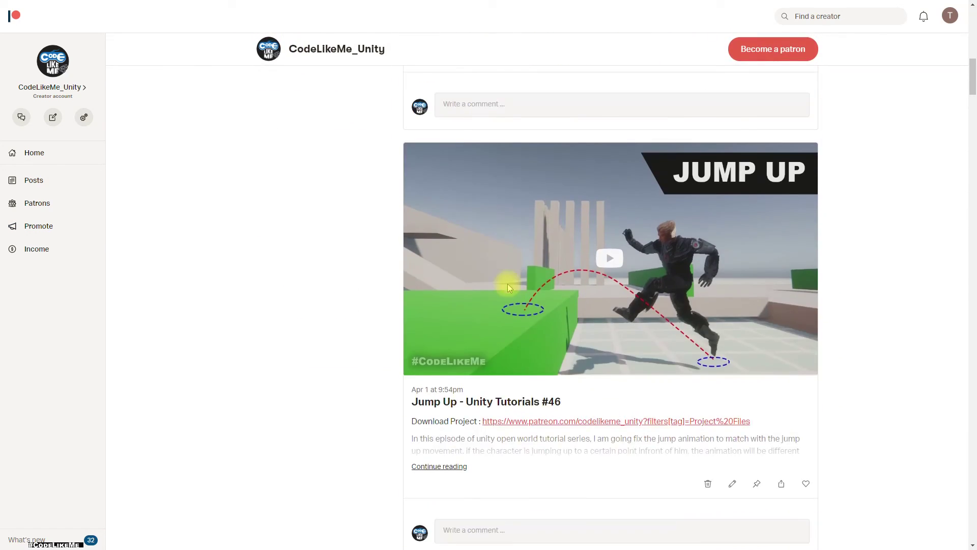
{"action": "scroll", "coordinate": [506, 283], "scroll_direction": "down", "scroll_amount": 8}
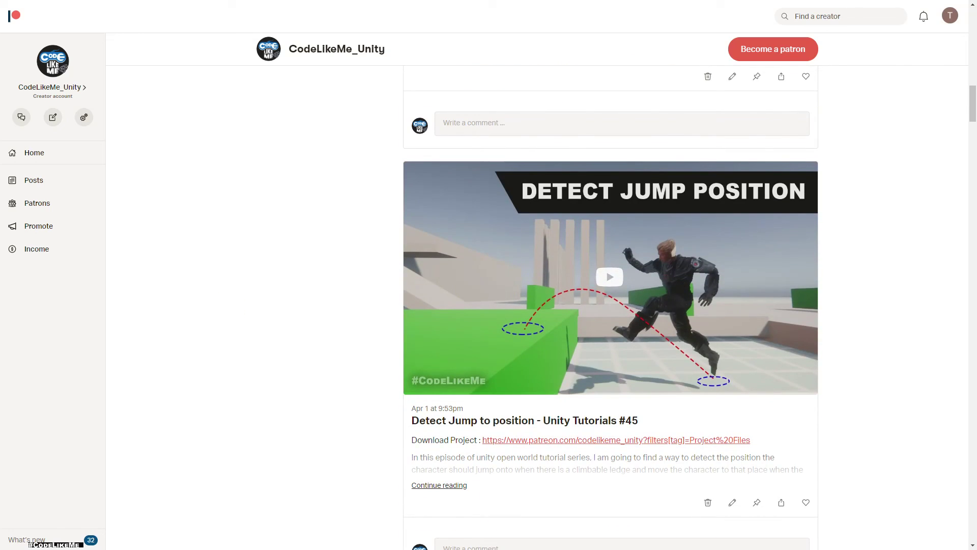